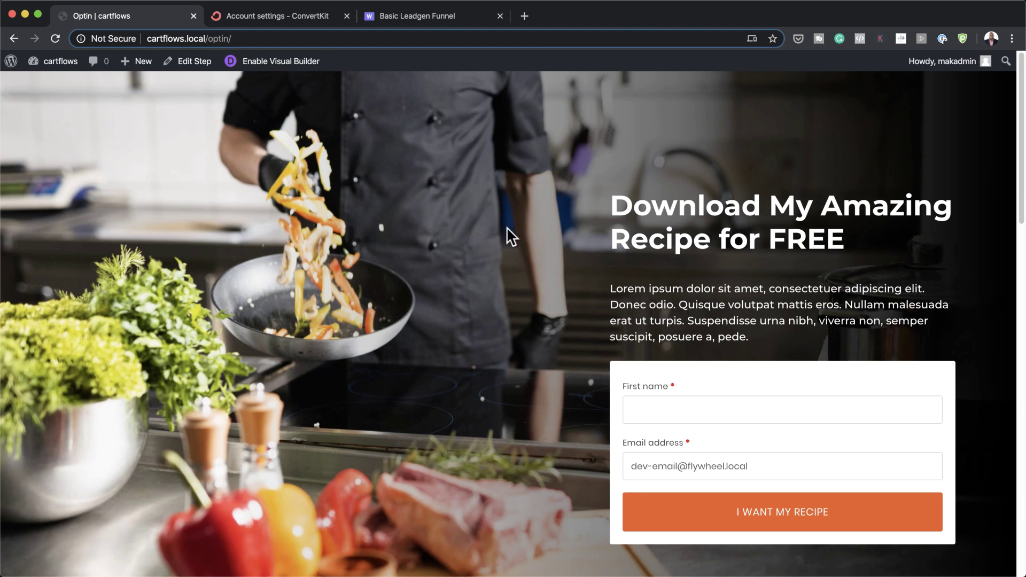
# Step: Review the Thank You (Woo) page preview, then return to the Basic Leadgen Funnel flow
pyautogui.scroll(-5, 559, 209)
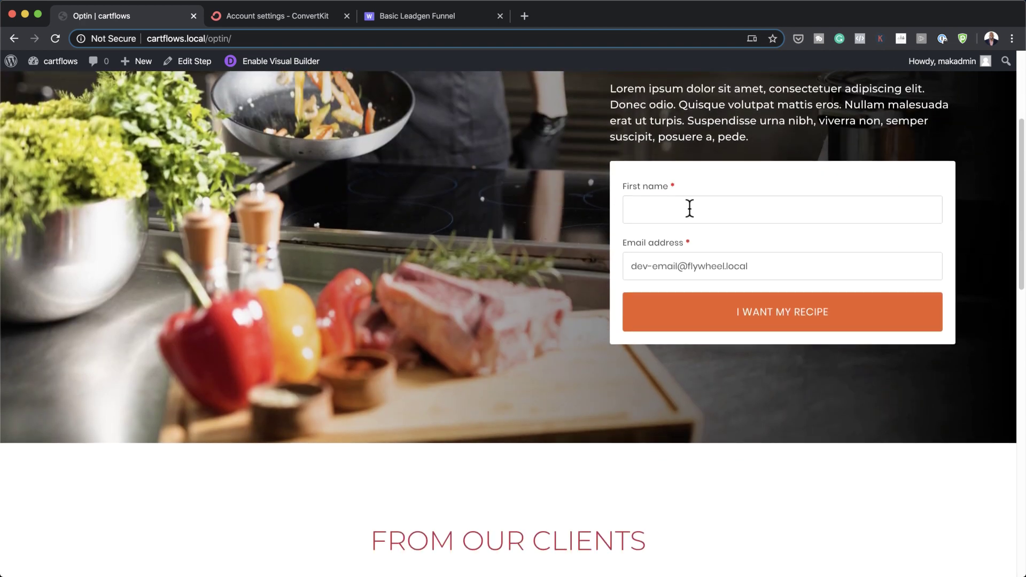
pyautogui.scroll(-1, 532, 297)
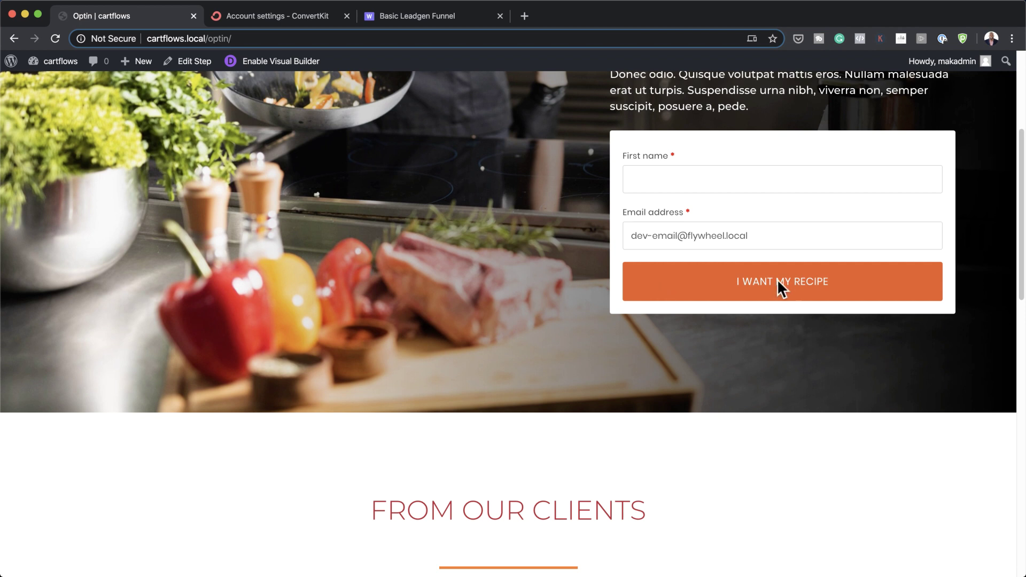
pyautogui.scroll(-8, 514, 375)
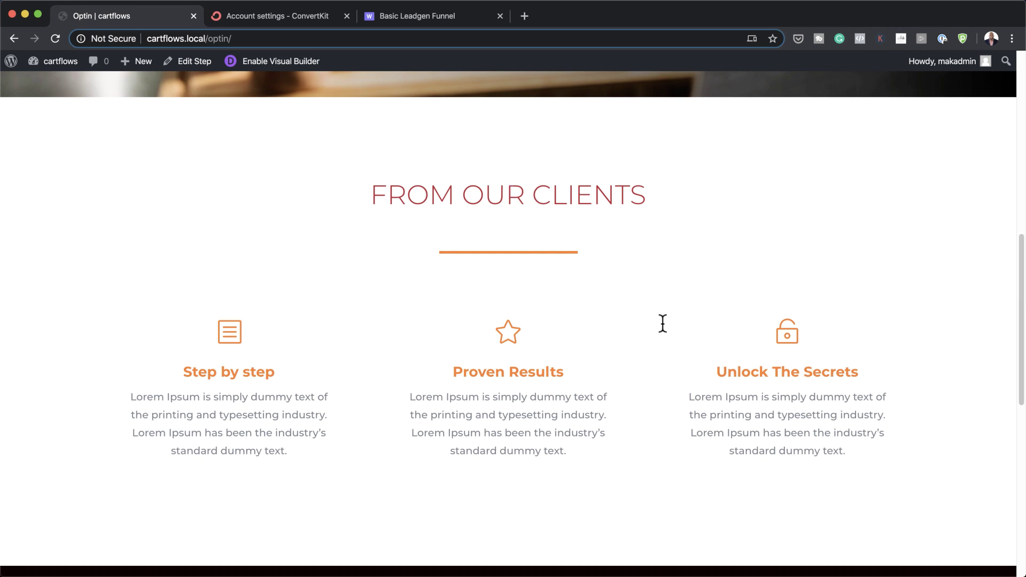
pyautogui.scroll(-13, 647, 377)
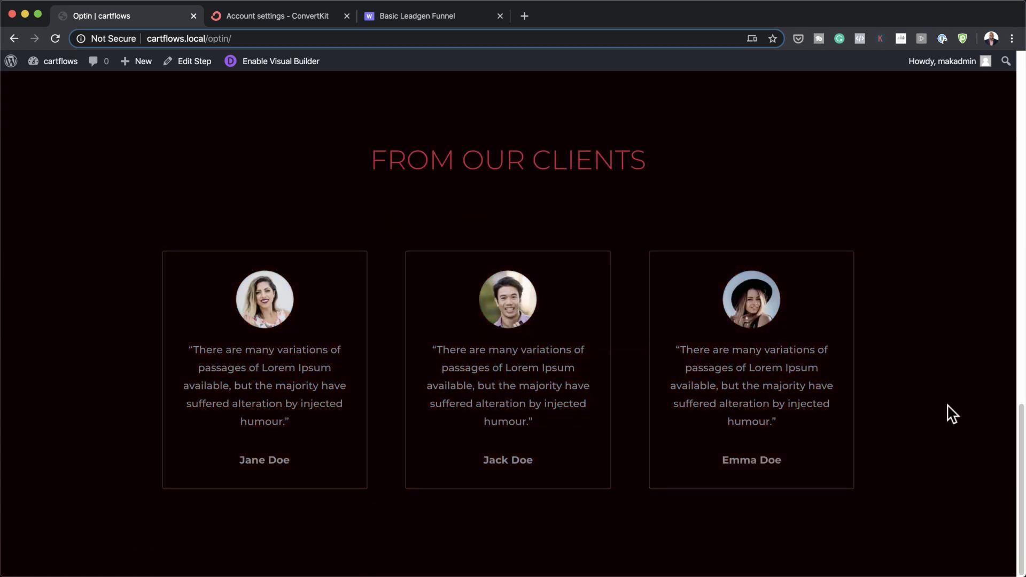
pyautogui.scroll(20, 949, 412)
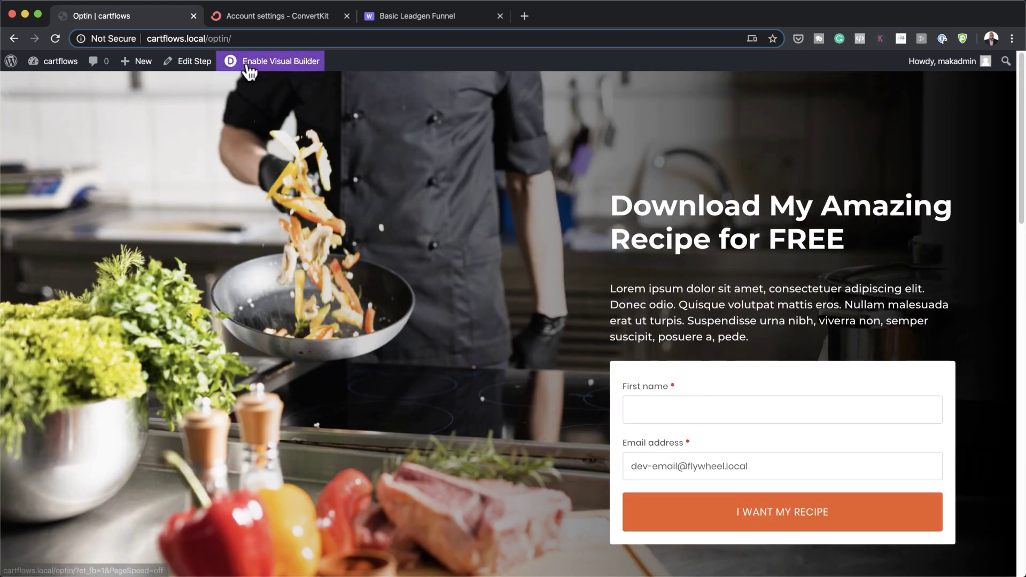
pyautogui.click(208, 38)
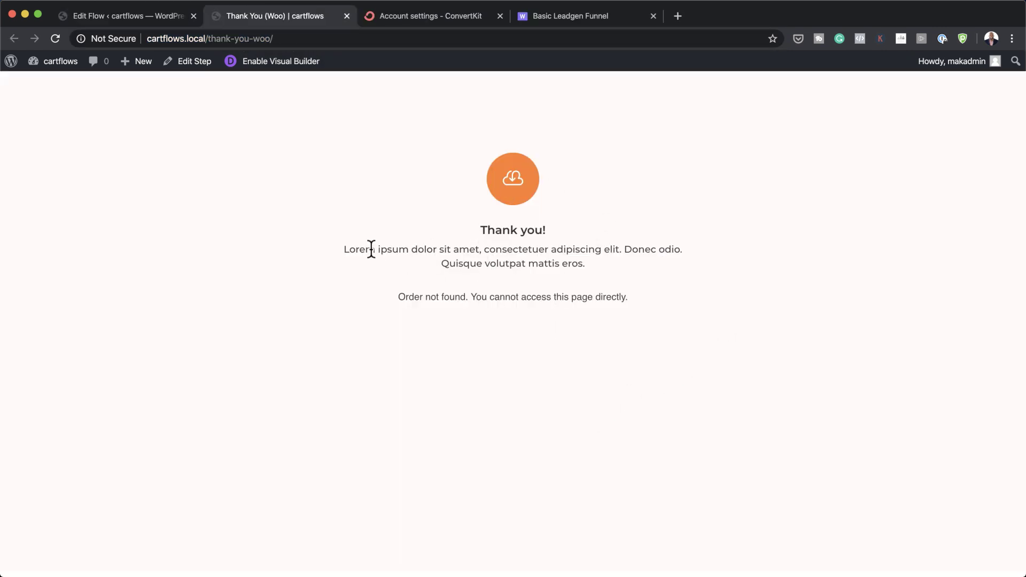
pyautogui.press('super+4')
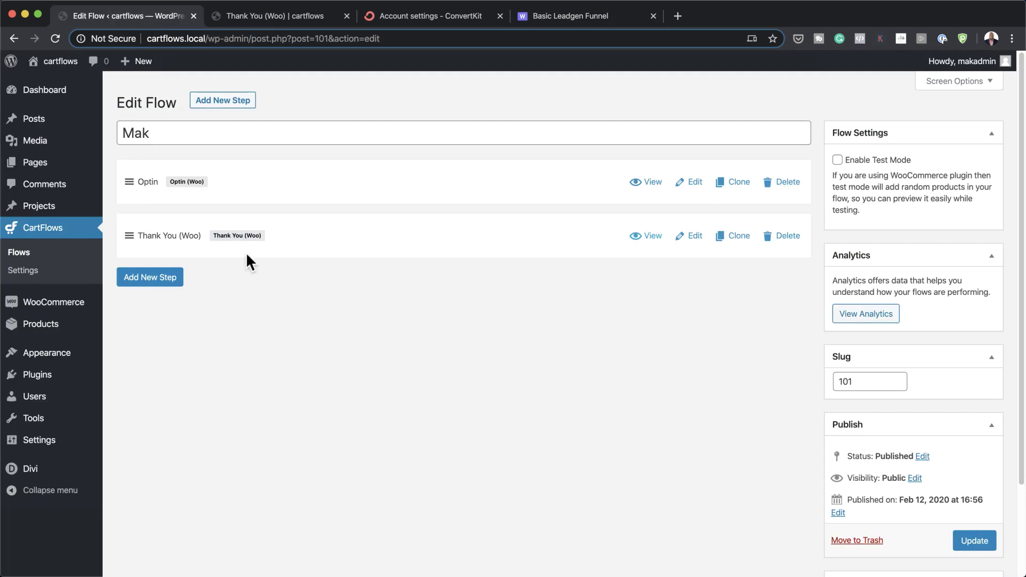
# Step: Search the plugin directory for 'cartflows' to confirm Funnel Builder by CartFlows is active
pyautogui.moveTo(50, 91)
pyautogui.click(127, 98)
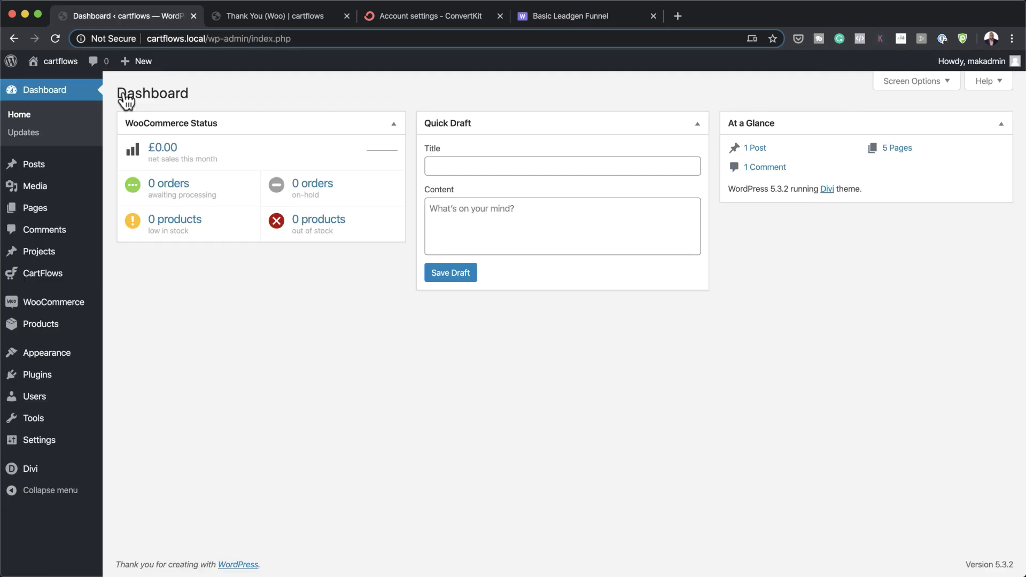
pyautogui.moveTo(51, 281)
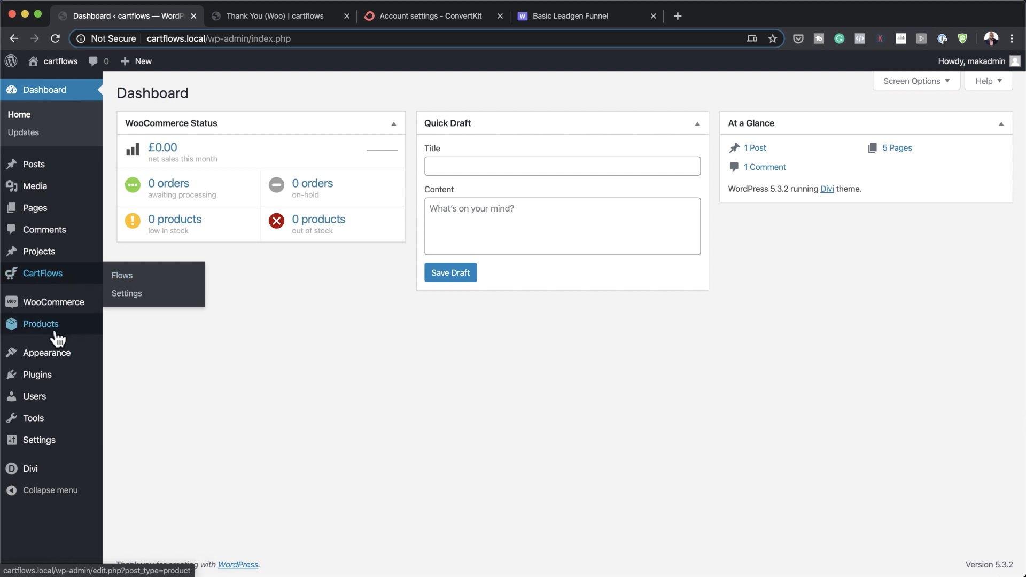
pyautogui.moveTo(40, 382)
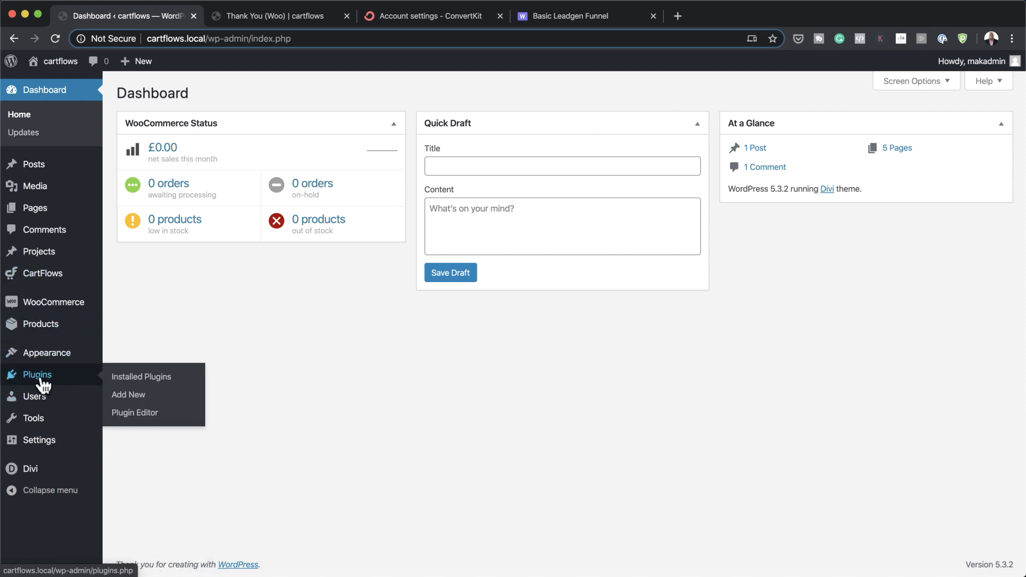
pyautogui.click(144, 403)
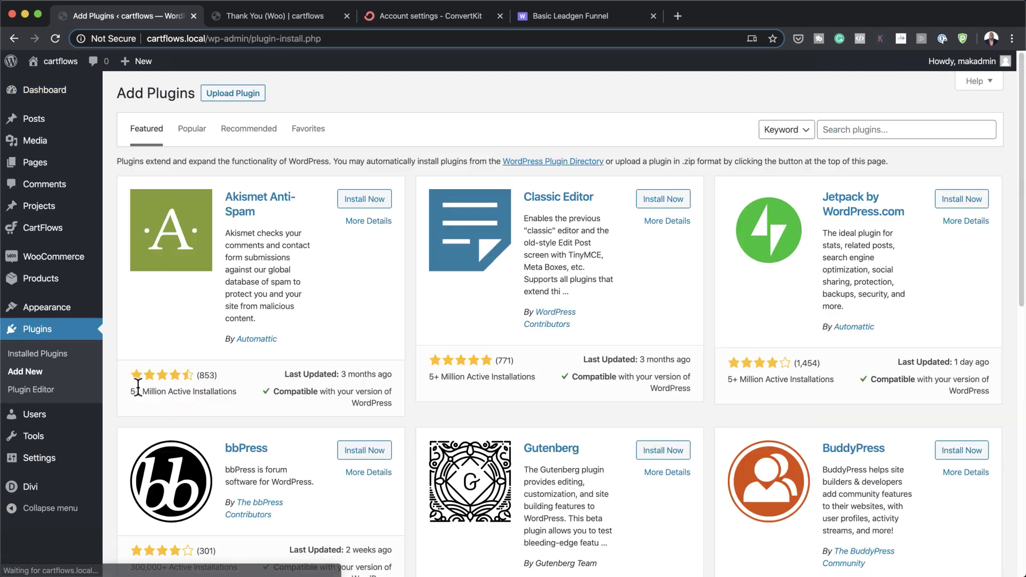
pyautogui.click(862, 131)
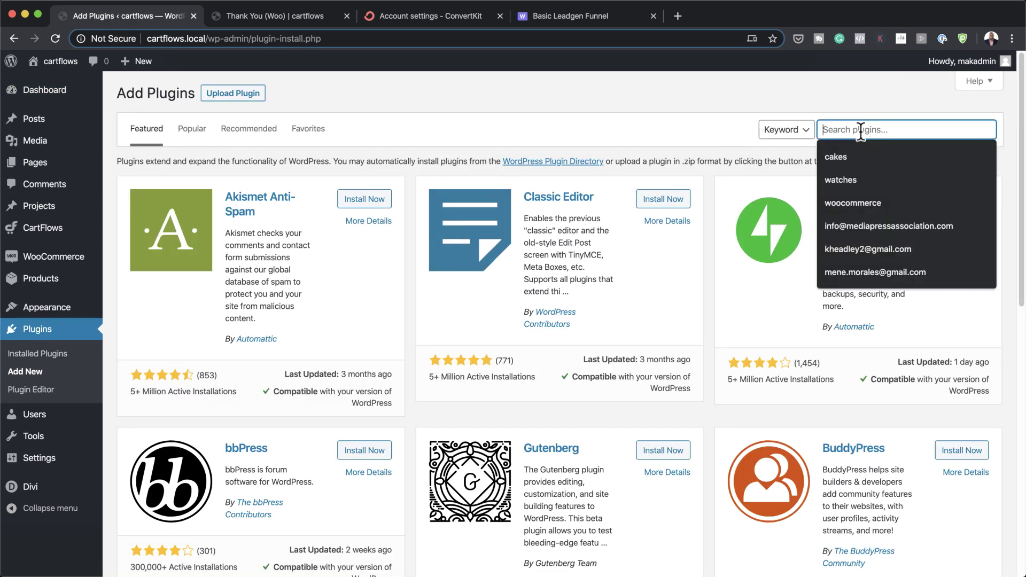
pyautogui.write('cartflows')
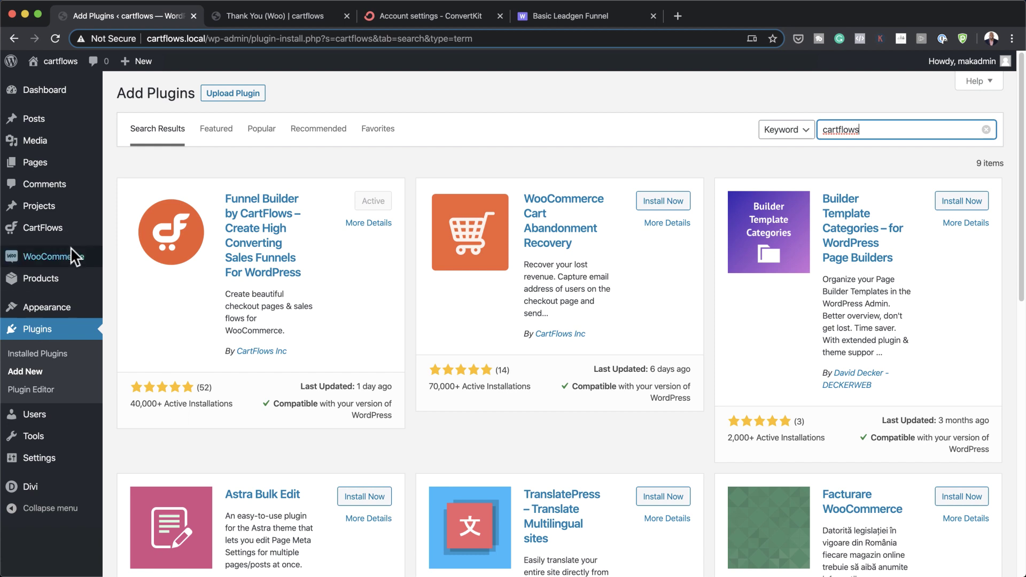
# Step: Search for 'woocommerce' instead and confirm WooCommerce shows as Active
pyautogui.moveTo(72, 259)
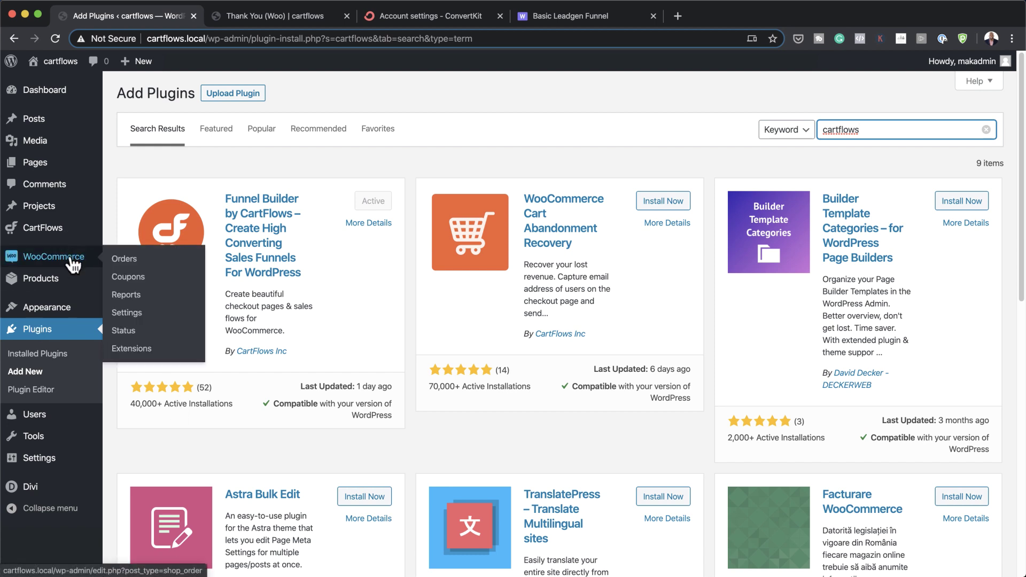
pyautogui.doubleClick(877, 131)
pyautogui.write('woocommerce')
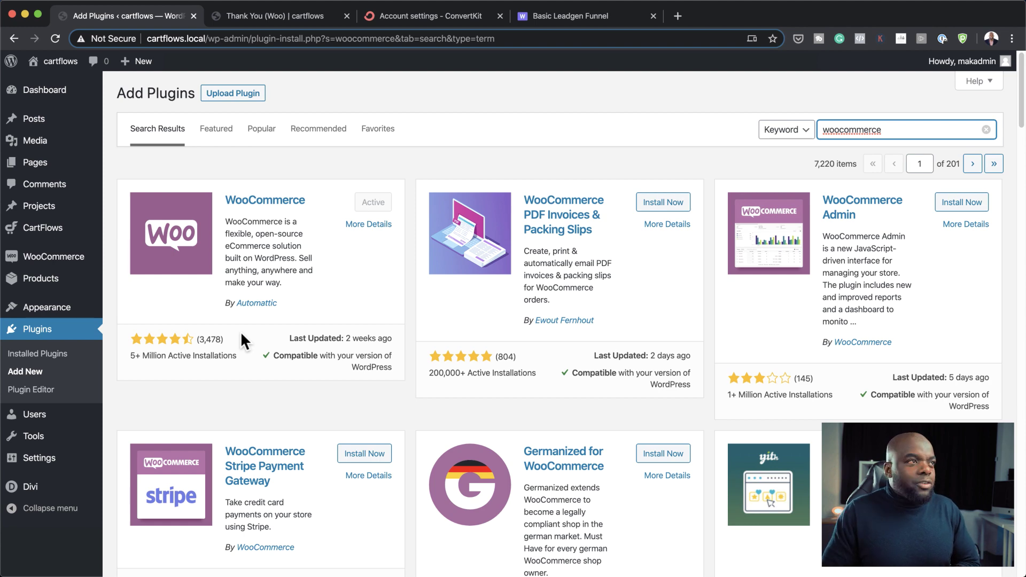
# Step: Open ConvertKit's Account Info settings from the account menu and select the API key
pyautogui.click(431, 16)
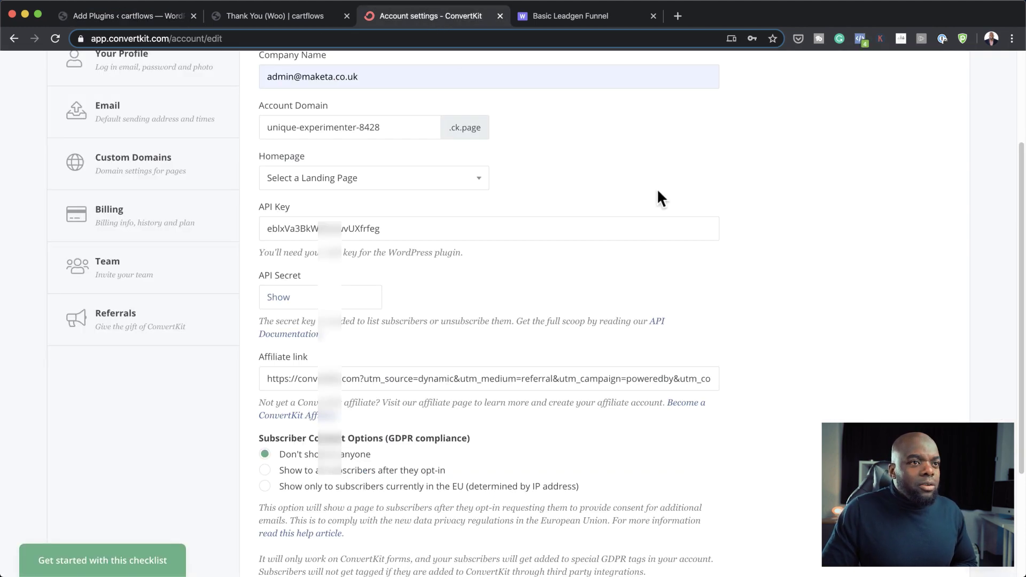
pyautogui.scroll(3, 690, 351)
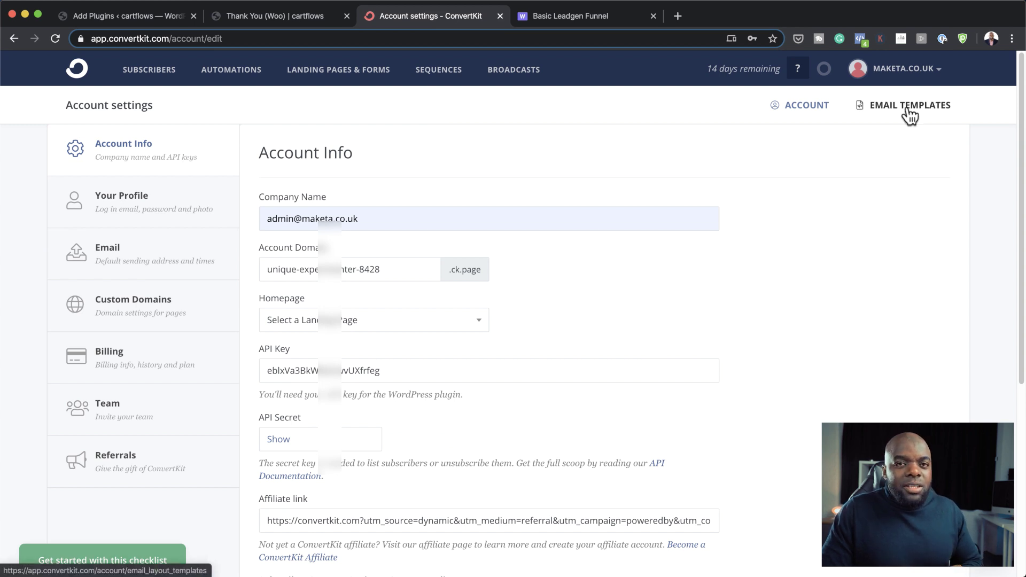
pyautogui.click(941, 76)
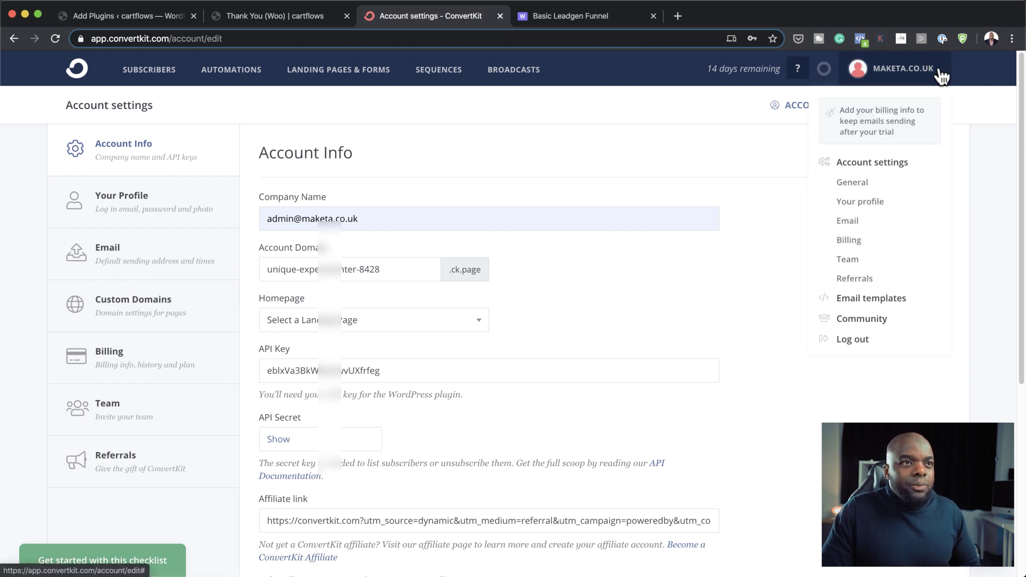
pyautogui.click(888, 168)
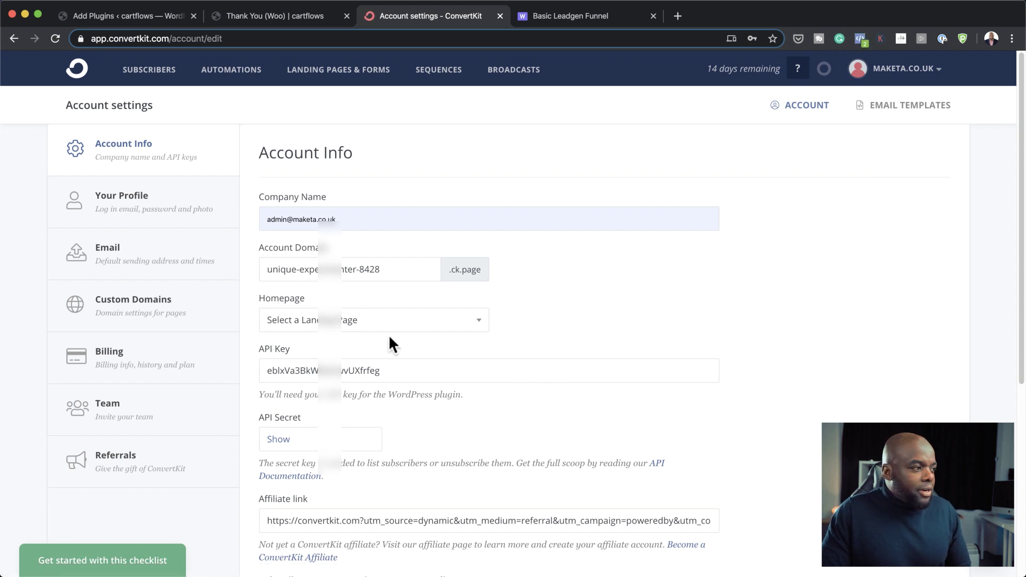
pyautogui.doubleClick(395, 372)
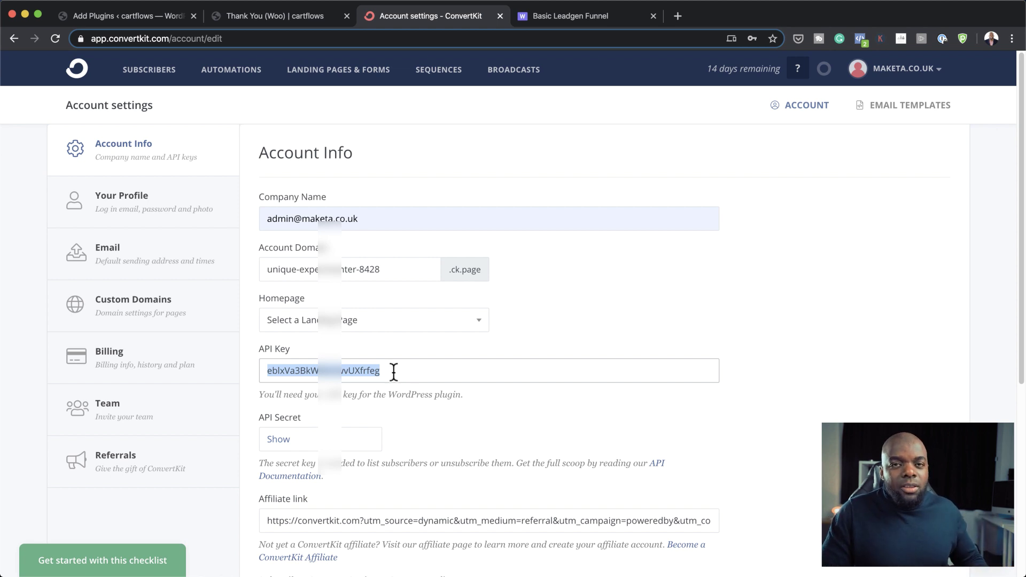
# Step: Paste the ConvertKit API key into WooCommerce's ConvertKit integration settings
pyautogui.click(113, 16)
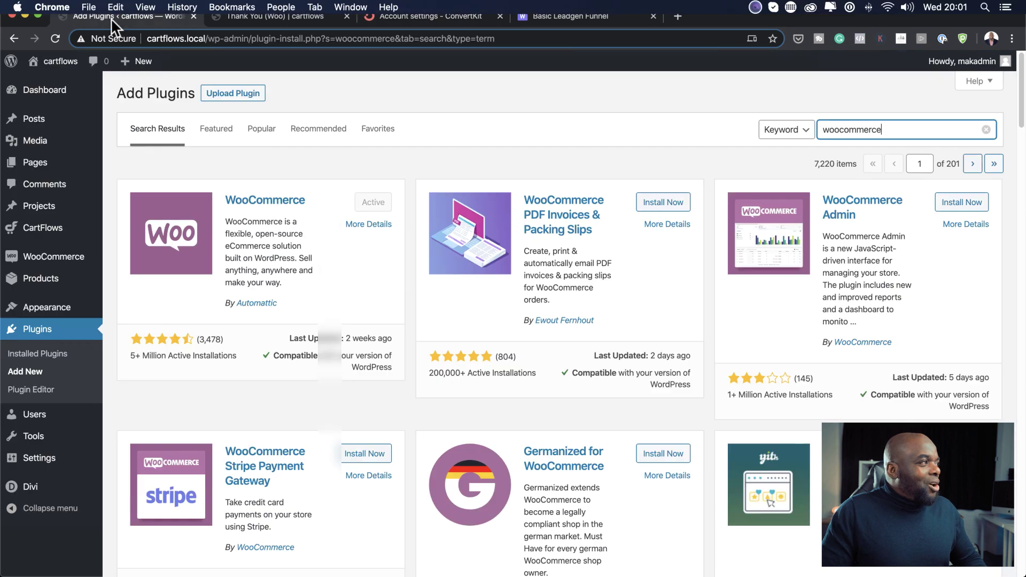
pyautogui.moveTo(66, 256)
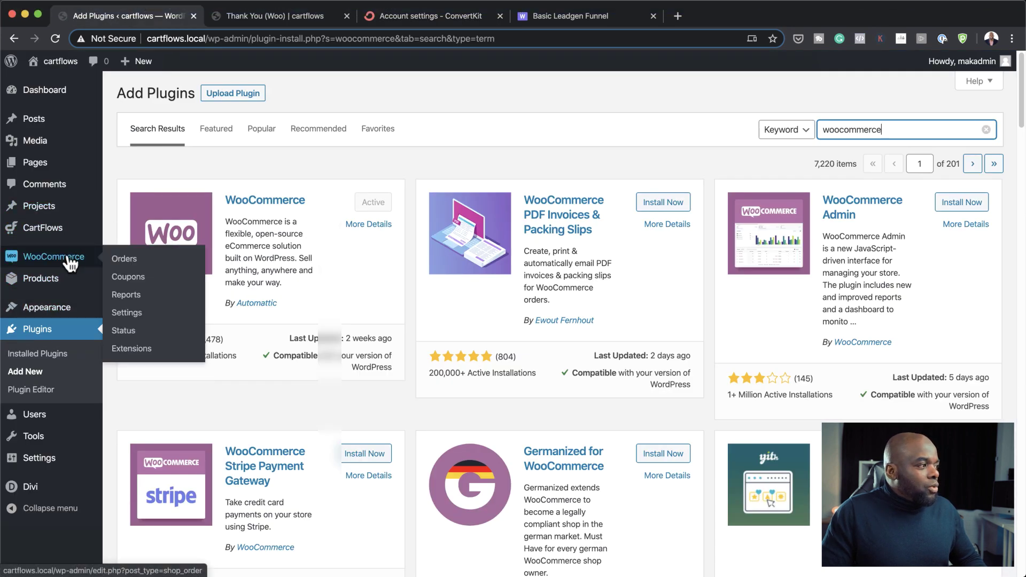
pyautogui.click(138, 316)
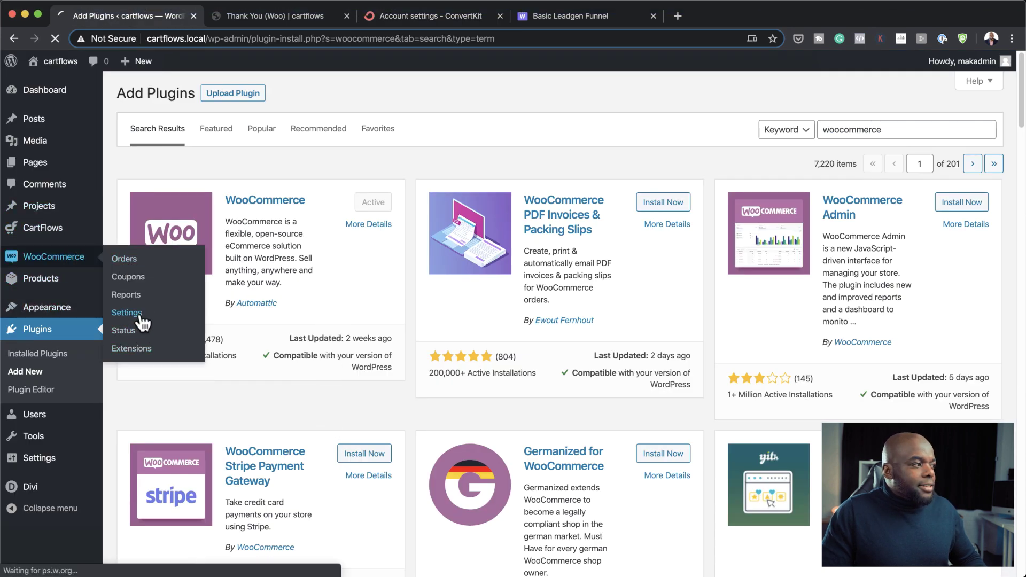
pyautogui.click(515, 102)
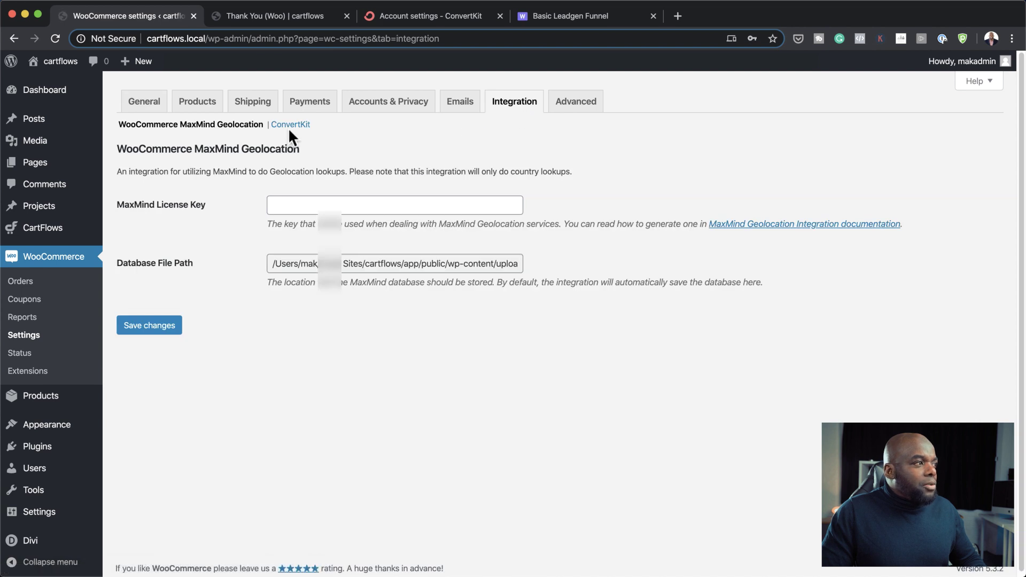
pyautogui.click(304, 127)
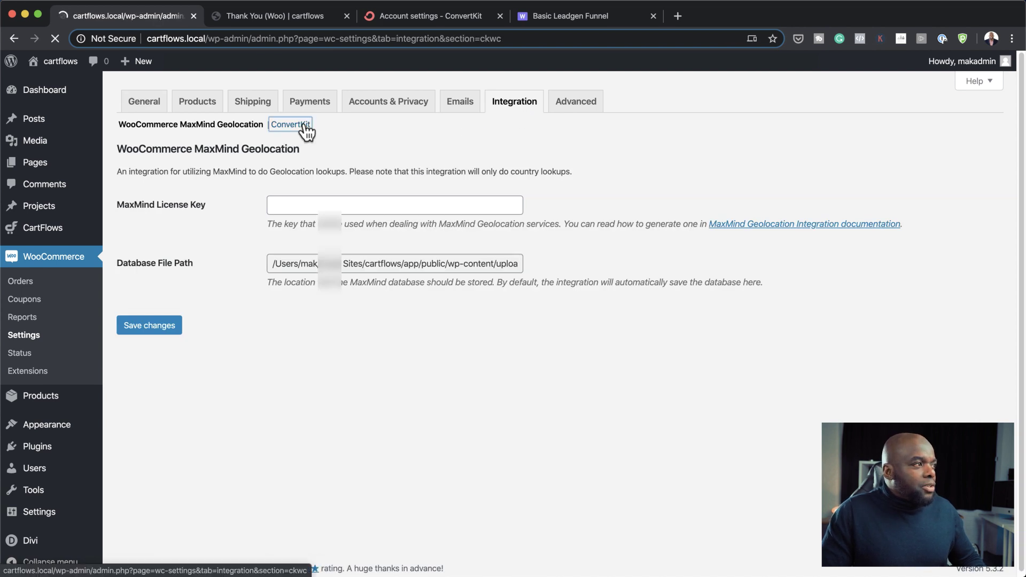
pyautogui.click(315, 361)
pyautogui.press('super+v')
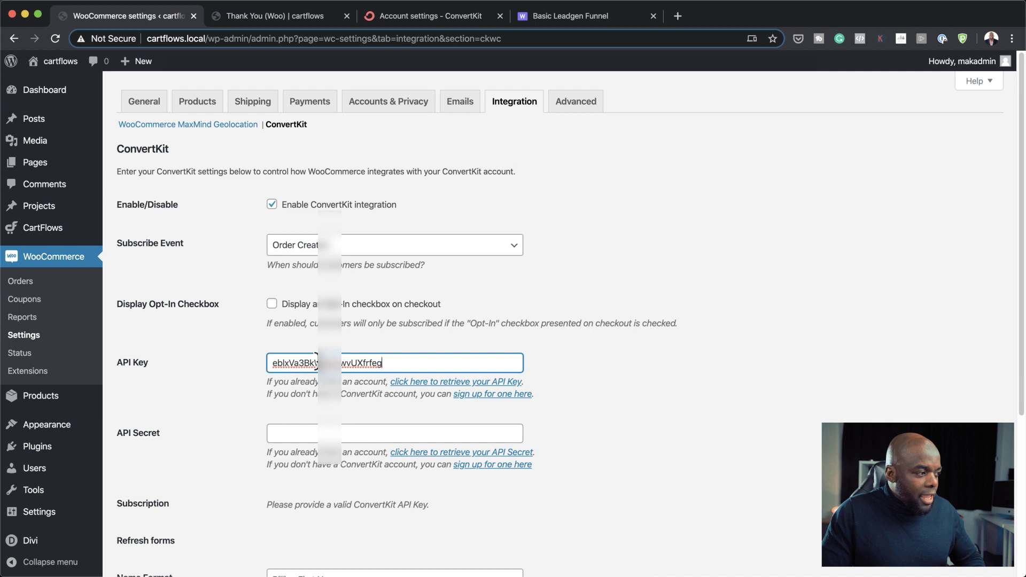
# Step: Copy the API secret from ConvertKit, paste it into the API Secret field, and save
pyautogui.click(329, 434)
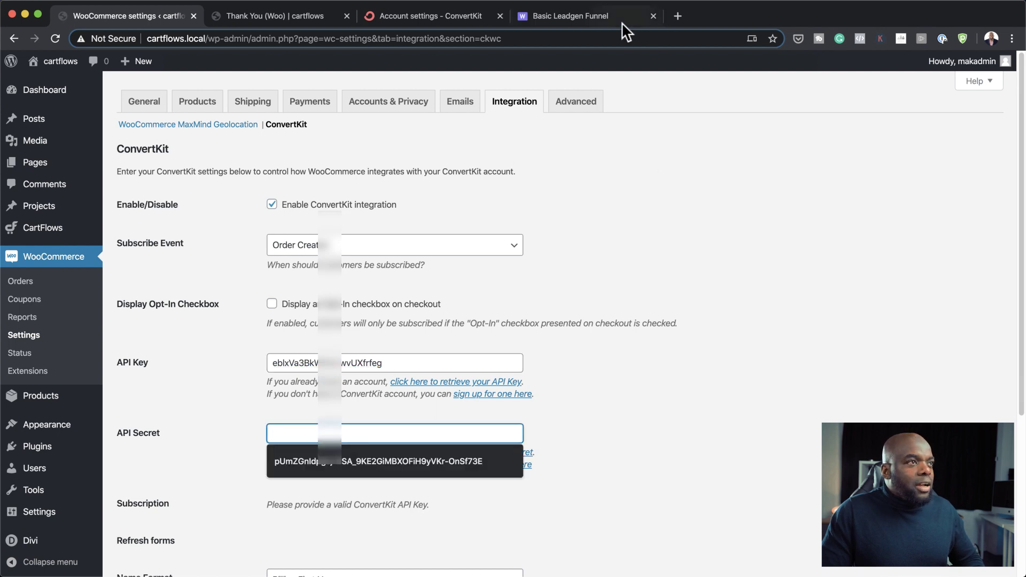
pyautogui.click(434, 18)
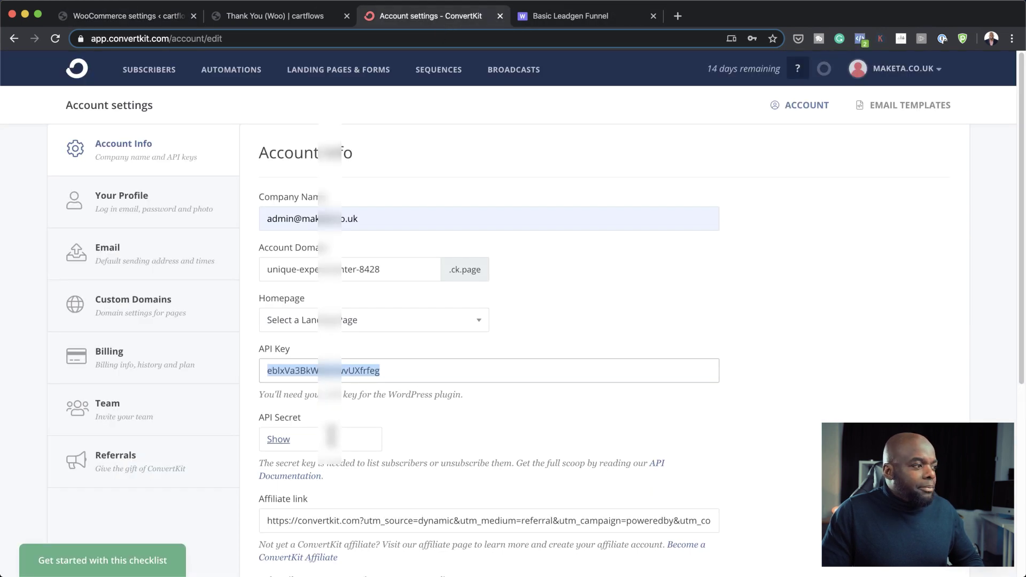
pyautogui.click(287, 441)
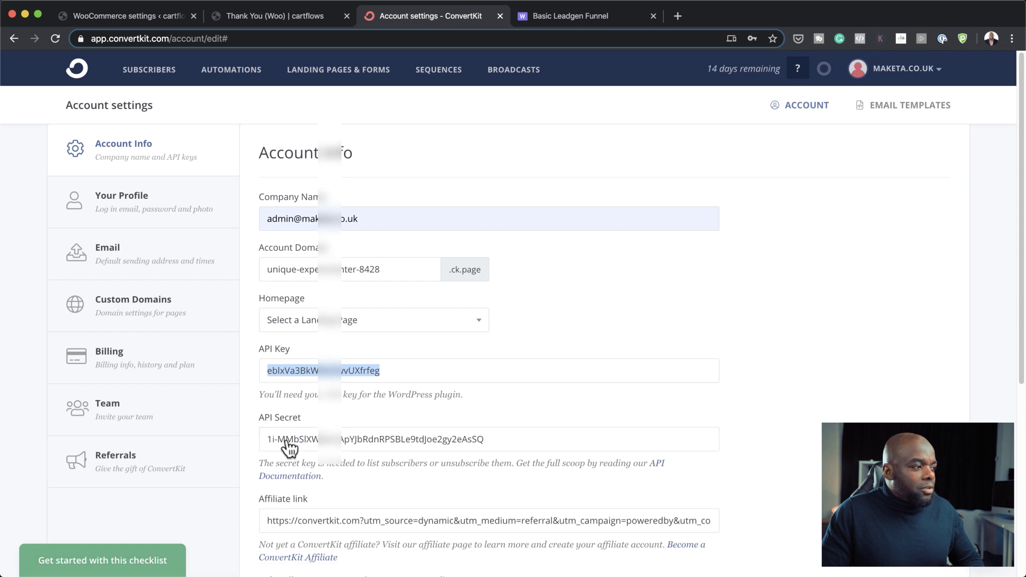
pyautogui.click(506, 441)
pyautogui.click(128, 16)
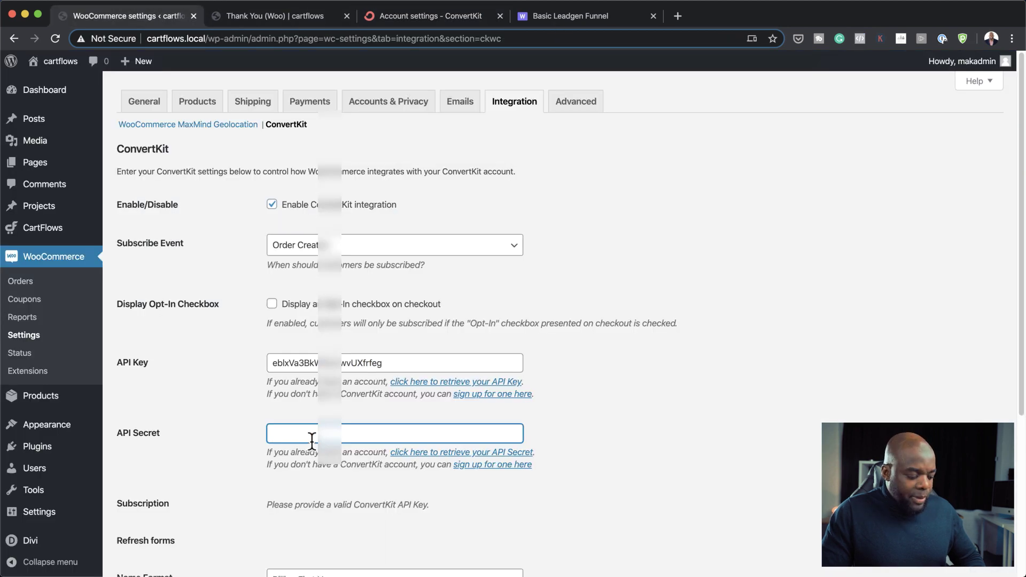
pyautogui.click(311, 439)
pyautogui.press('super+v')
pyautogui.scroll(-5, 172, 496)
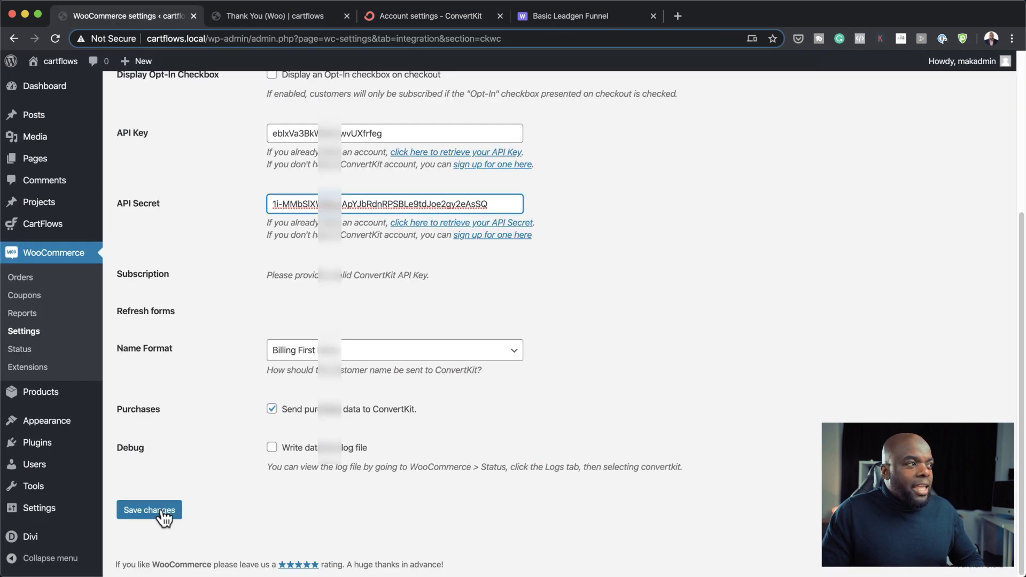
pyautogui.click(163, 514)
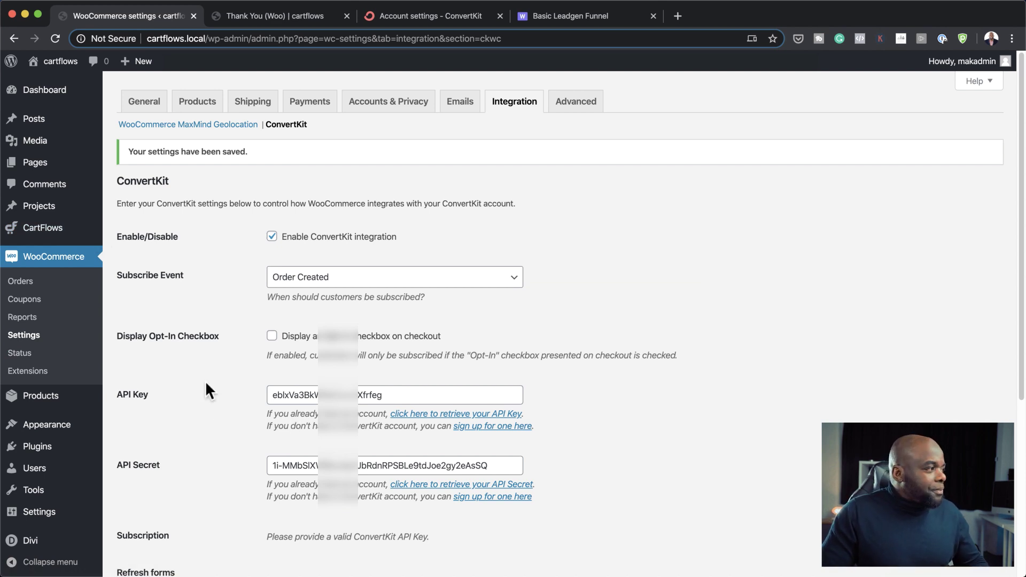
# Step: Keep CartFlows page templates set to Divi and save the general settings
pyautogui.moveTo(73, 231)
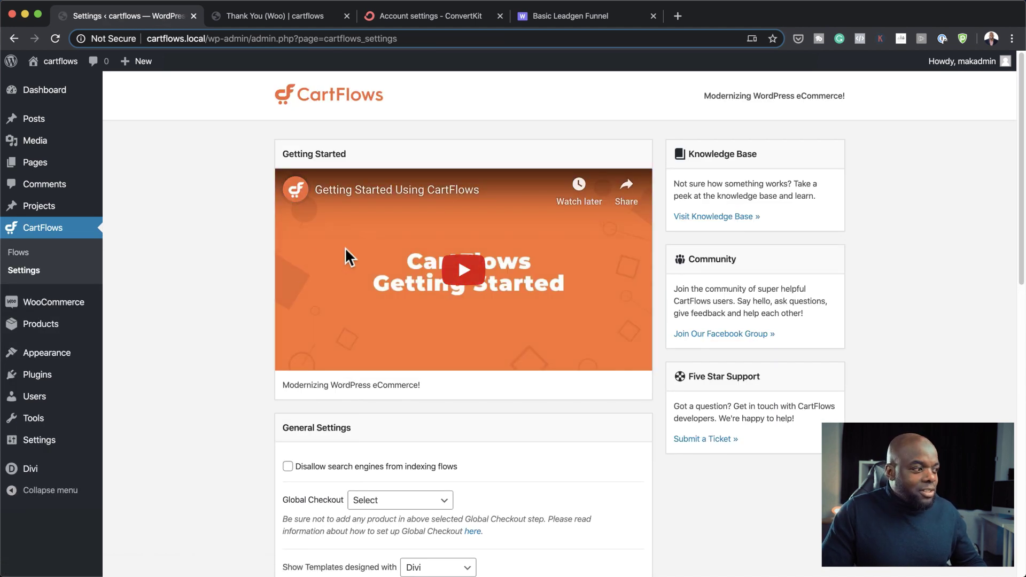
pyautogui.scroll(-3, 315, 408)
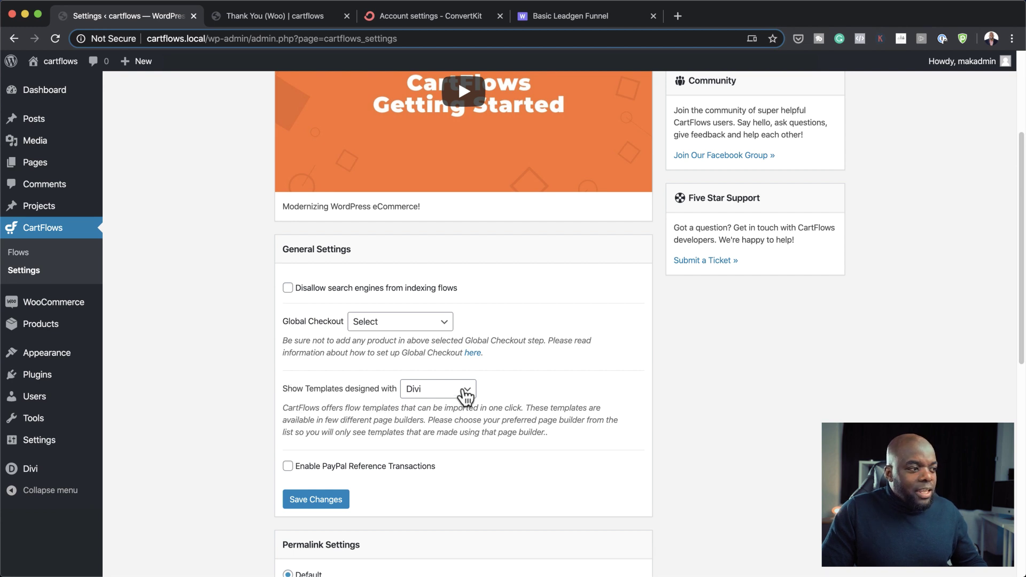
pyautogui.click(471, 397)
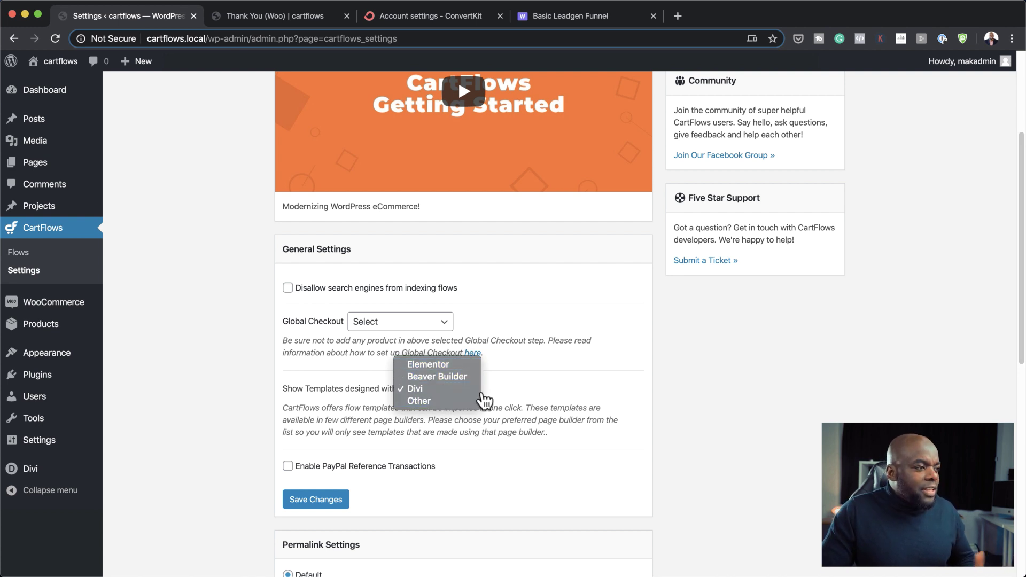
pyautogui.click(536, 386)
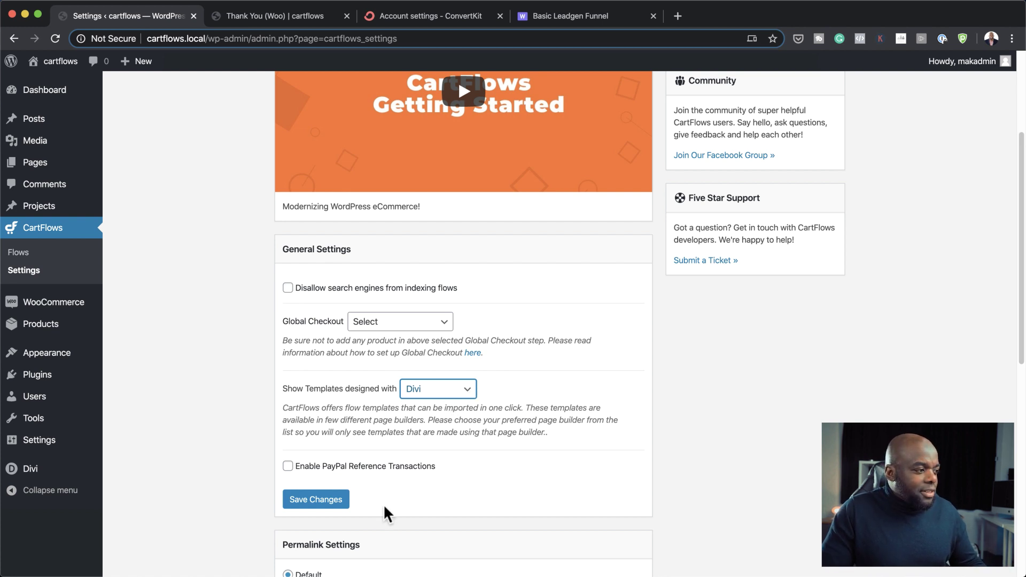
pyautogui.click(335, 504)
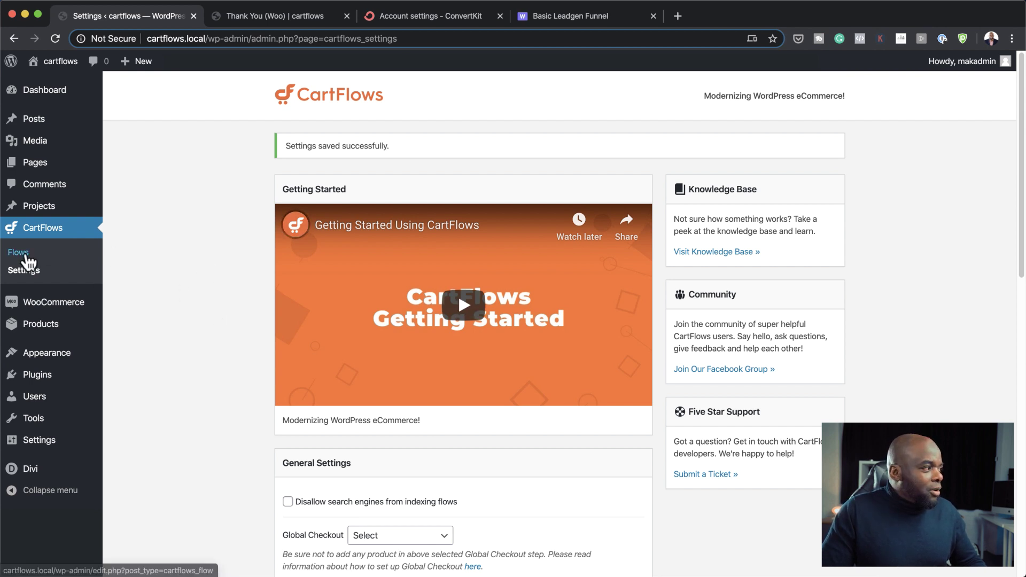
# Step: Create a custom flow from scratch with Sales Landing, Checkout (Woo) and Thank You (Woo) steps
pyautogui.click(25, 256)
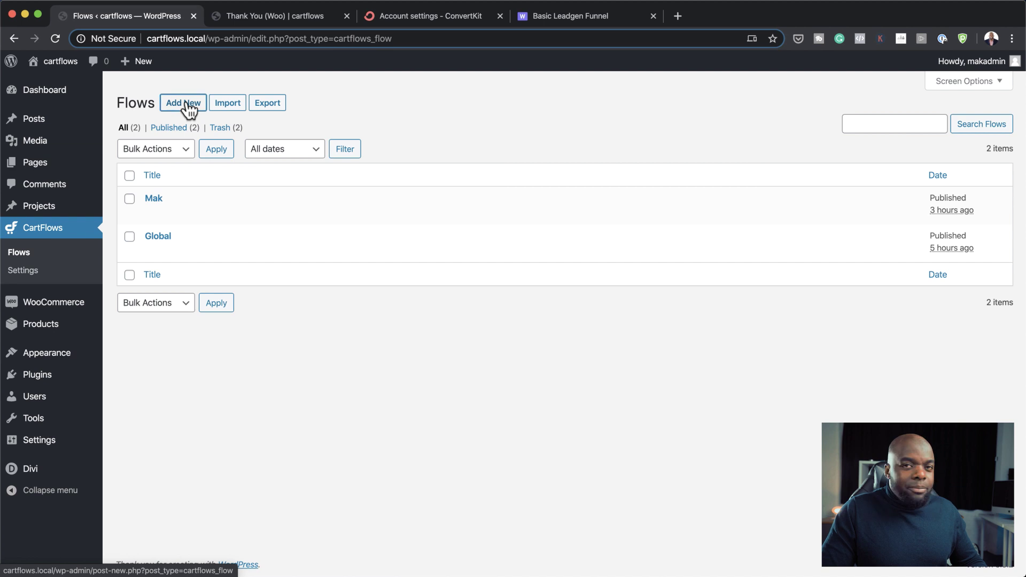
pyautogui.click(187, 105)
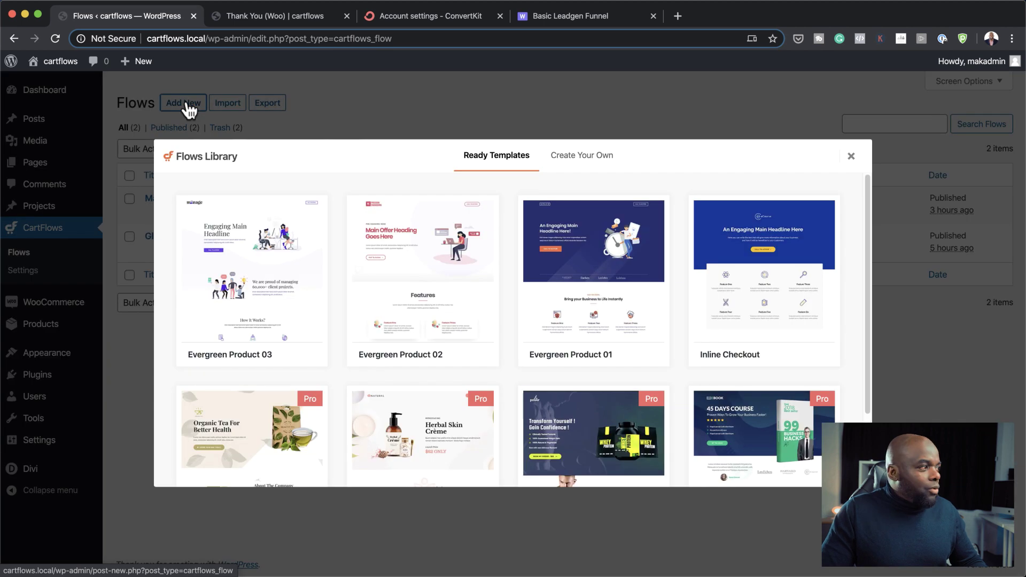
pyautogui.click(599, 158)
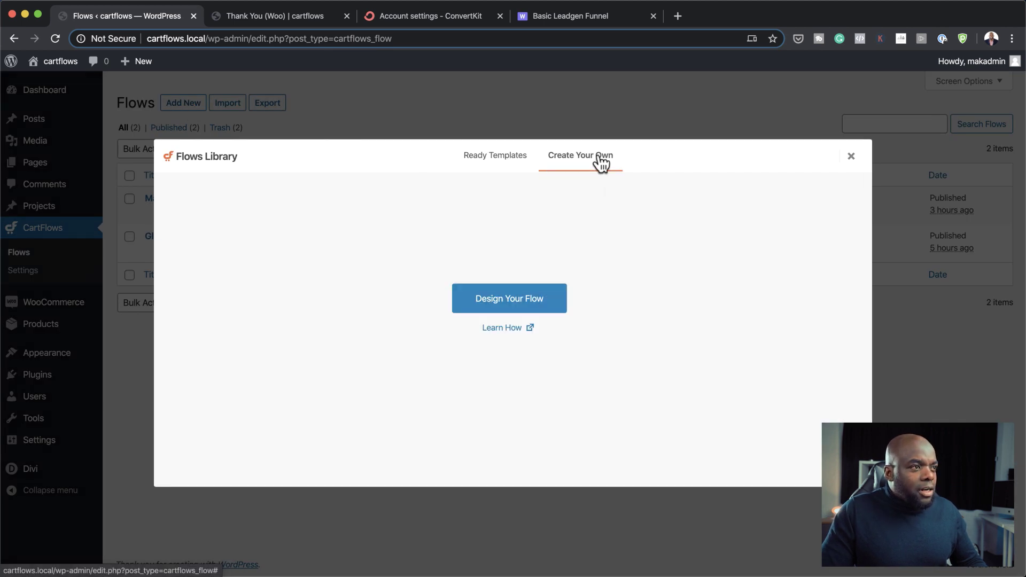
pyautogui.click(515, 309)
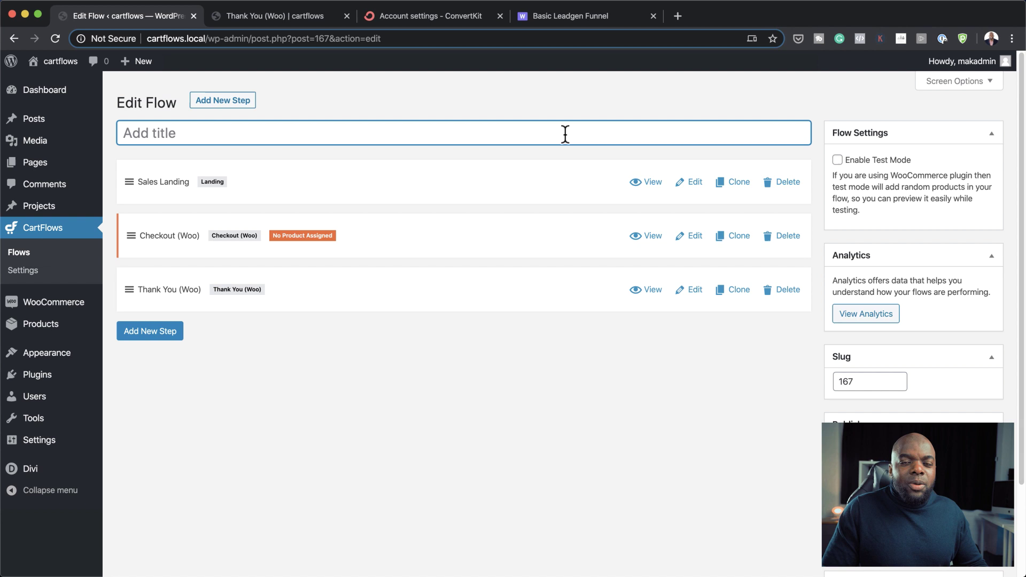
# Step: Enter 'Sales Funnel' as the flow title and save until the Flow updated notice appears
pyautogui.write('Sales')
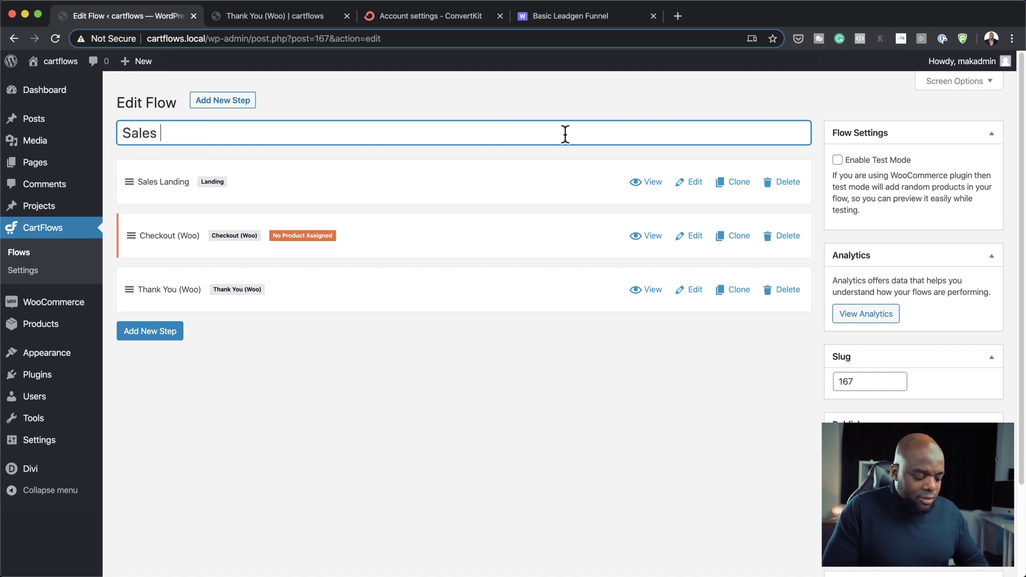
pyautogui.write(' Funnel')
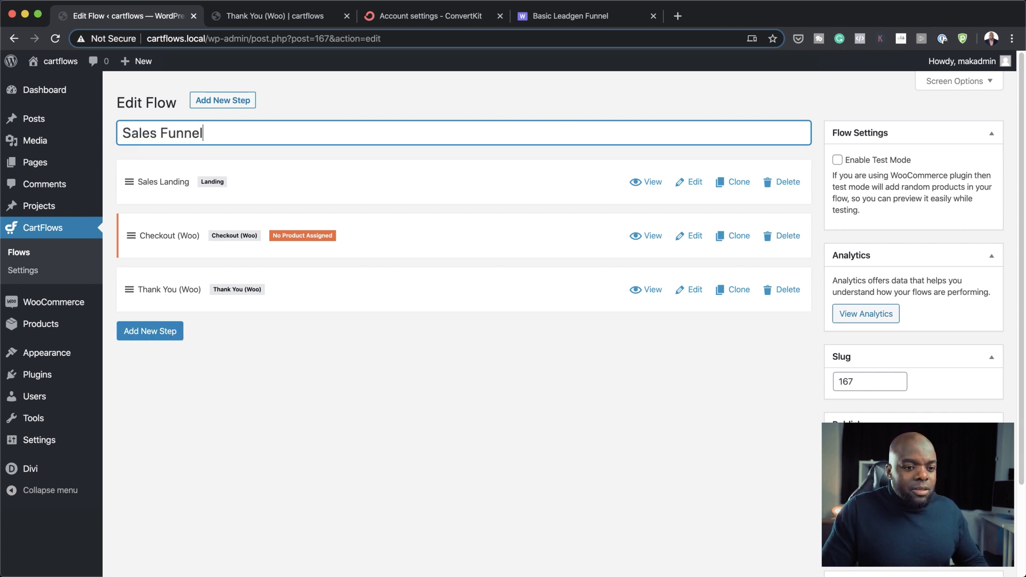
pyautogui.press('Return')
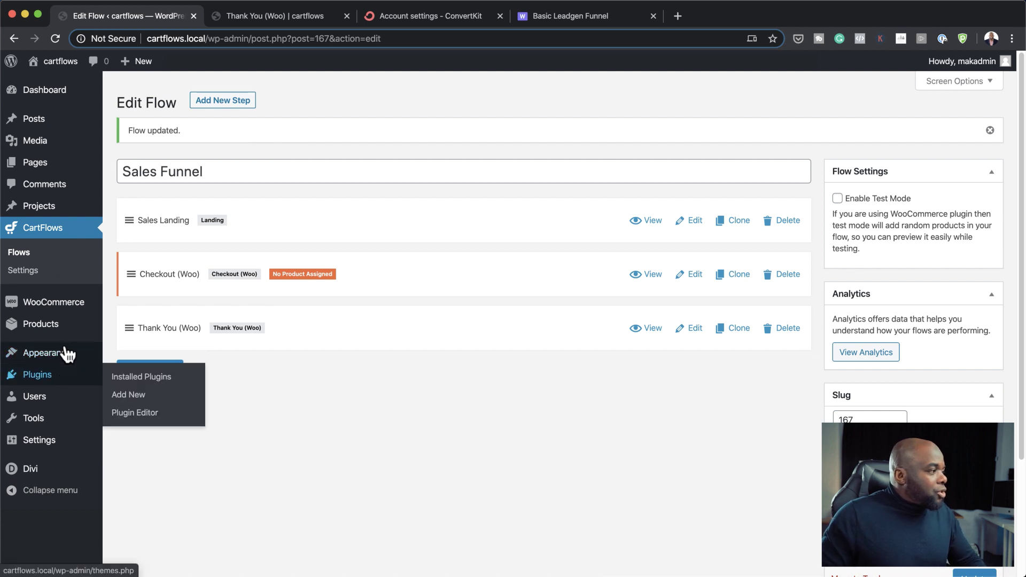
# Step: Start a new product 'My best recipe' that is virtual, downloadable and priced 0.00
pyautogui.moveTo(59, 326)
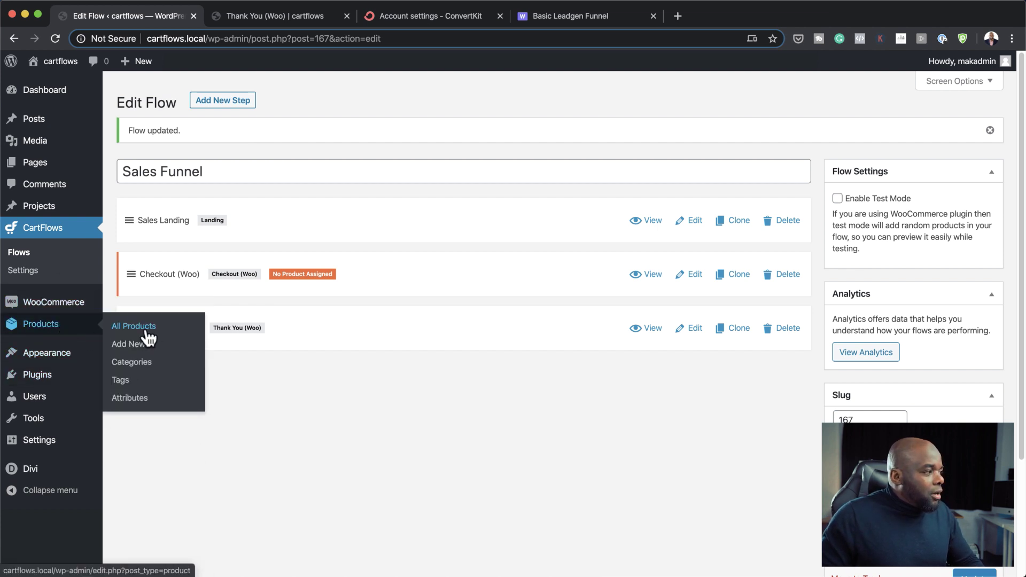
pyautogui.click(140, 350)
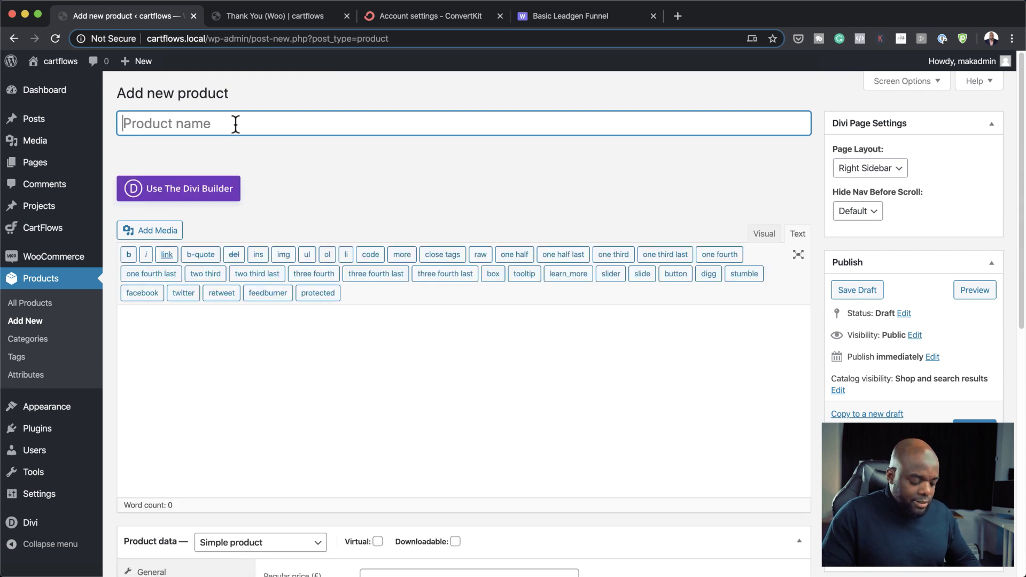
pyautogui.write('My best')
pyautogui.scroll(-7, 598, 344)
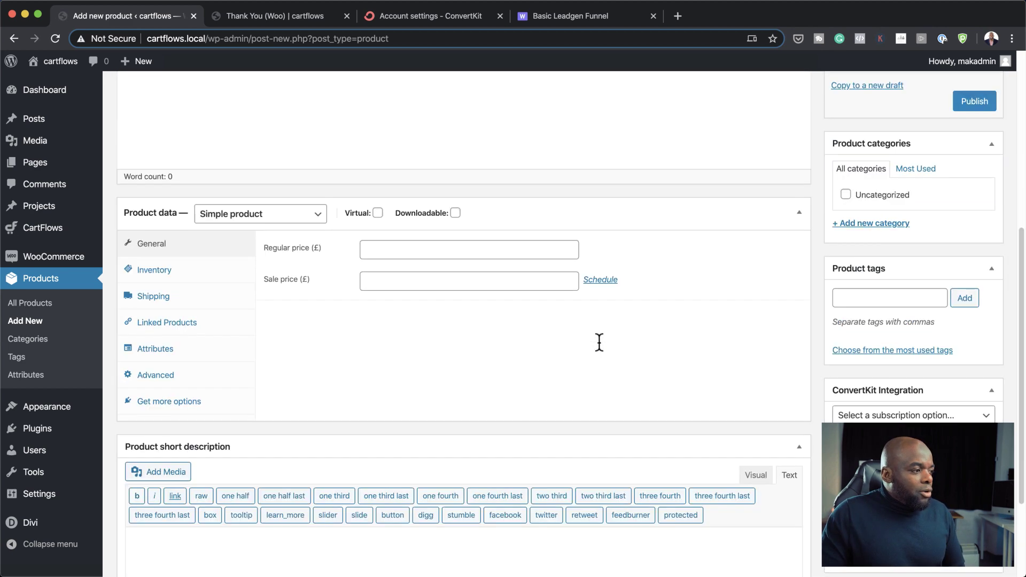
pyautogui.click(378, 173)
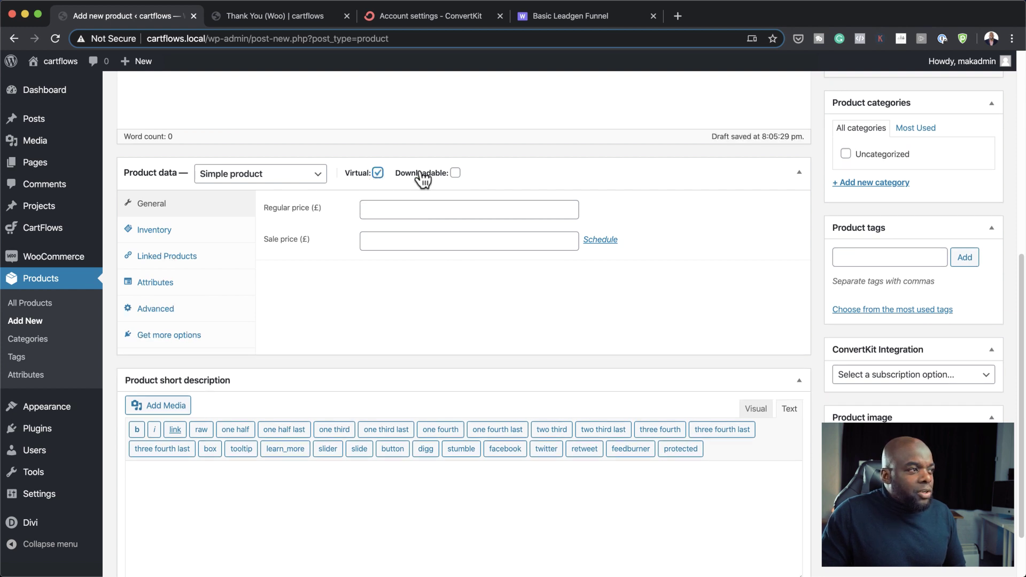
pyautogui.click(456, 173)
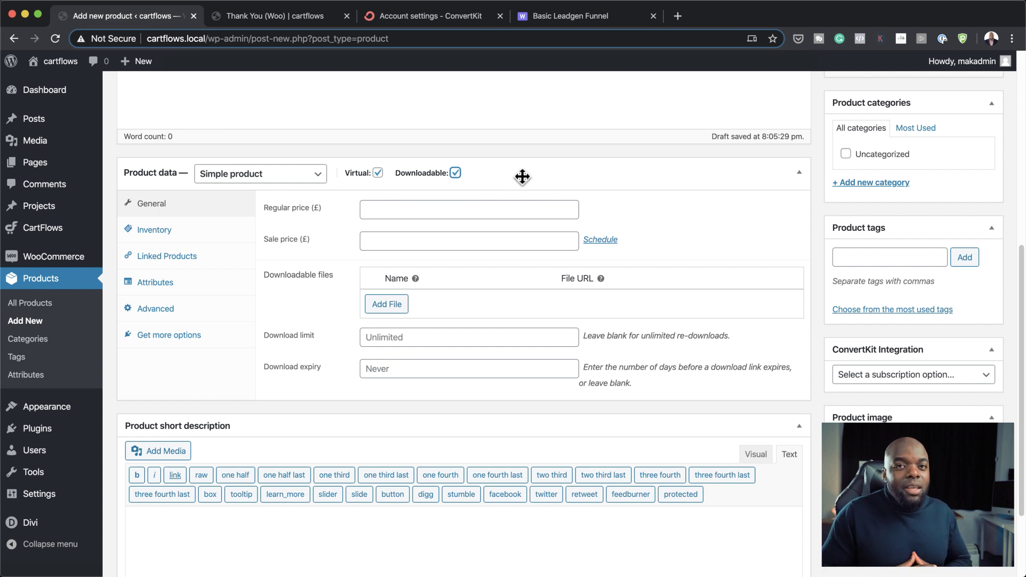
pyautogui.click(419, 209)
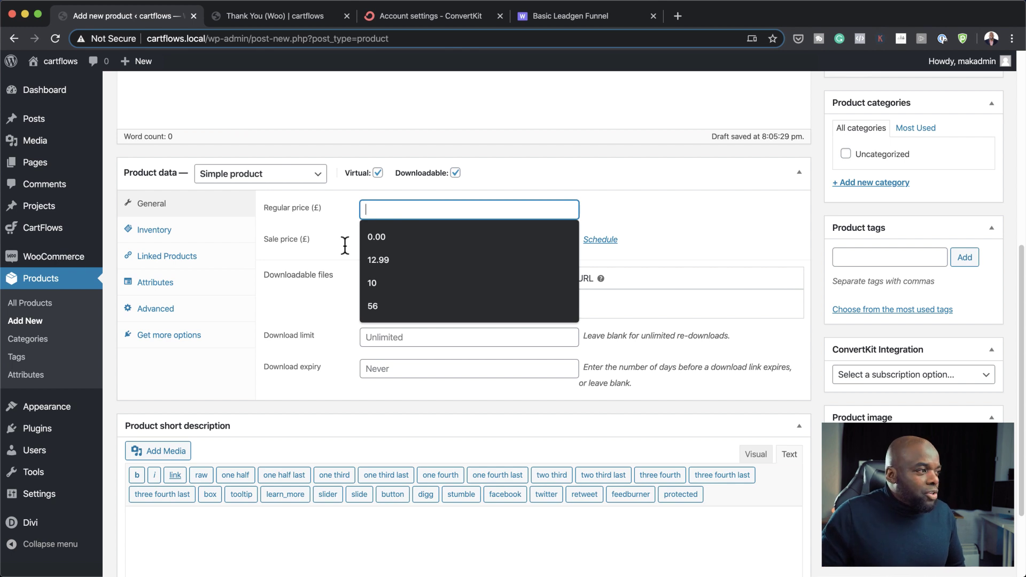
pyautogui.click(389, 241)
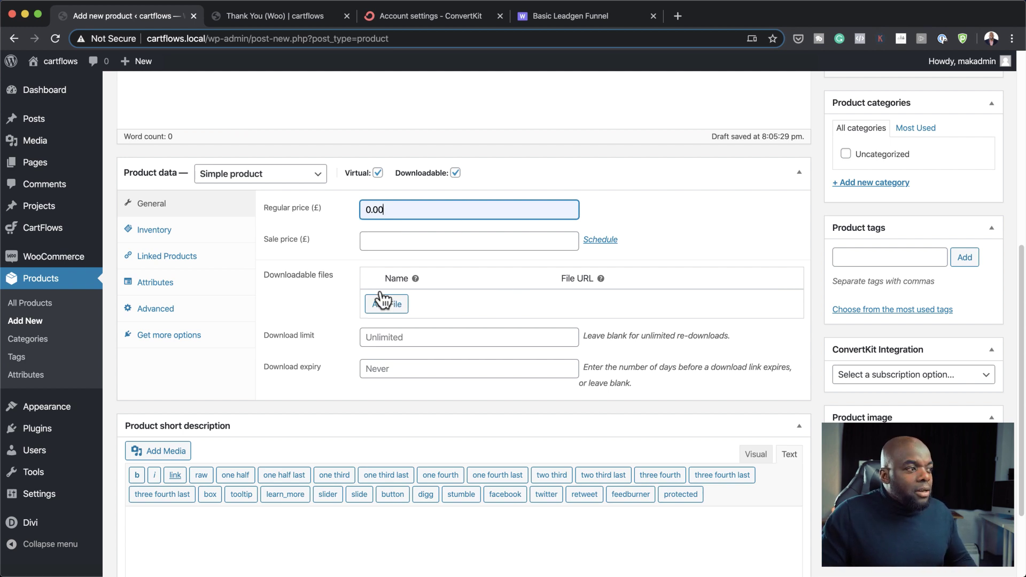
# Step: Add a downloadable file row named 'Recipe' and bring up its file chooser
pyautogui.click(395, 305)
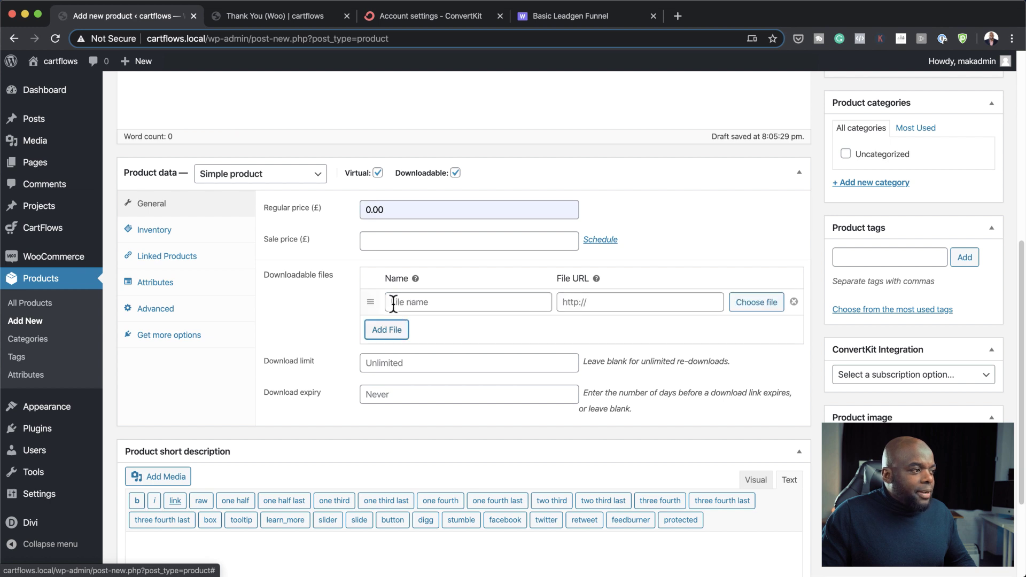
pyautogui.click(447, 302)
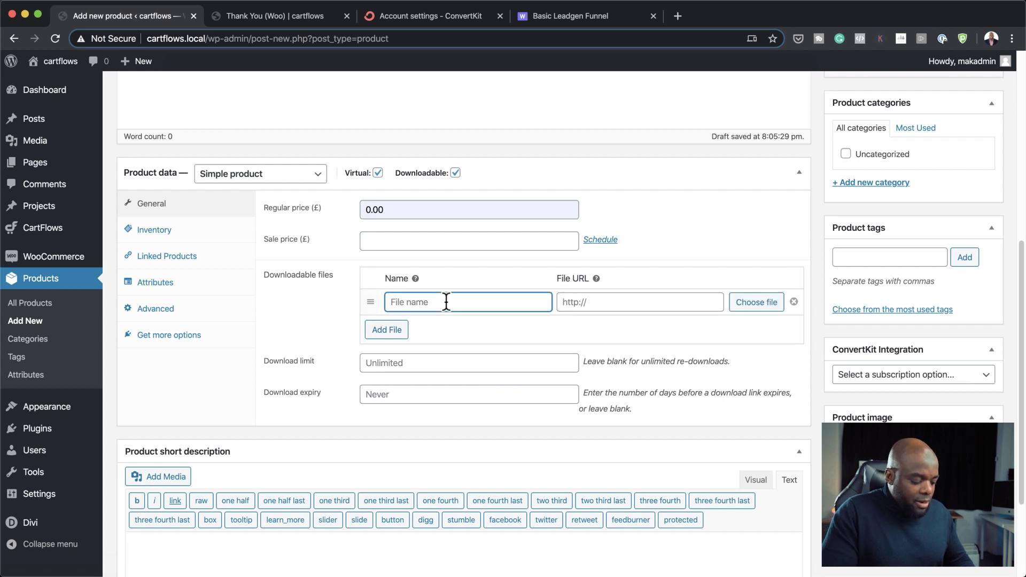
pyautogui.write('R')
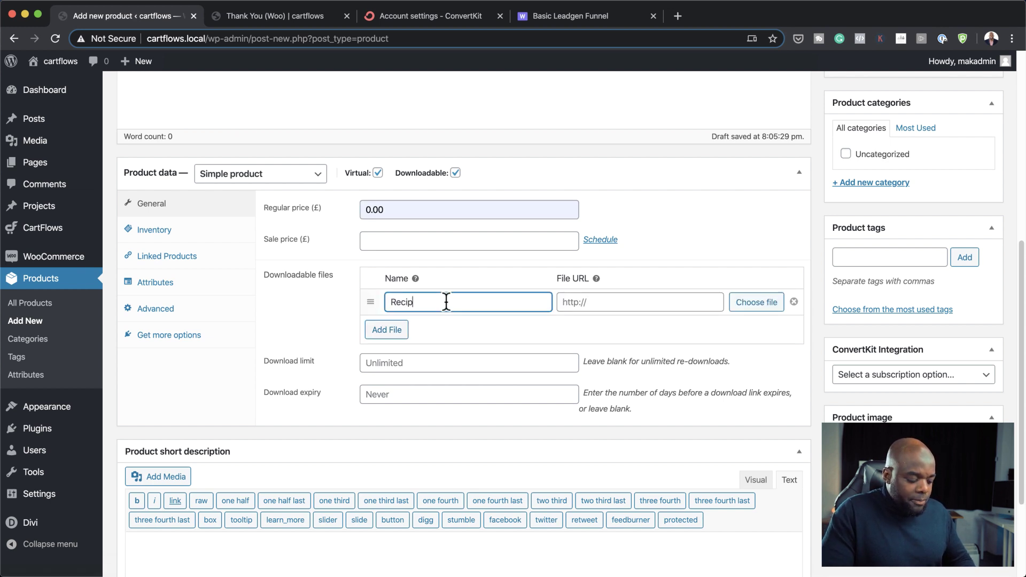
pyautogui.write('ecip')
pyautogui.click(755, 302)
pyautogui.scroll(-3, 462, 319)
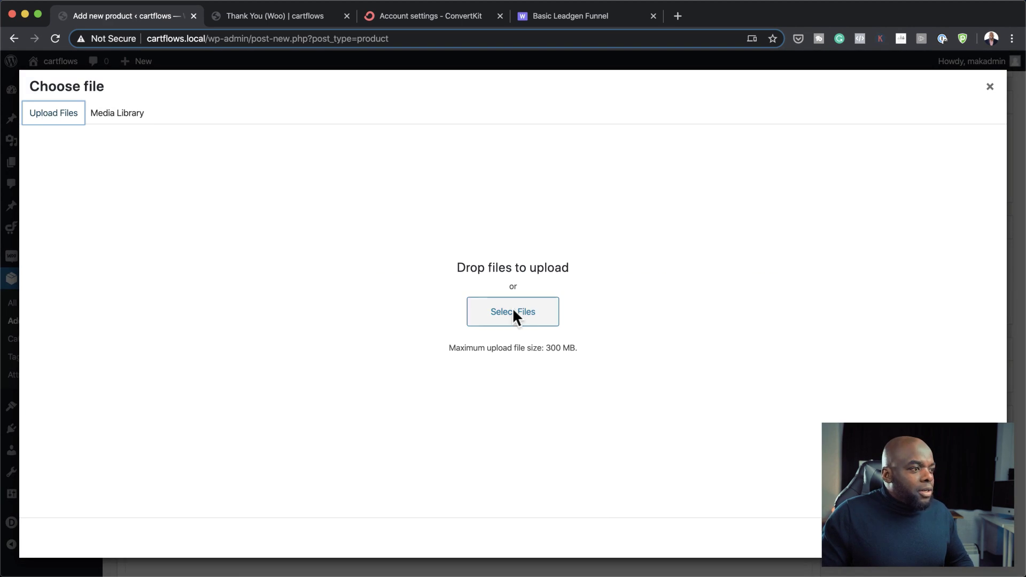
# Step: Upload Leadgen-Template.zip and use it as the Recipe download's file URL
pyautogui.click(514, 314)
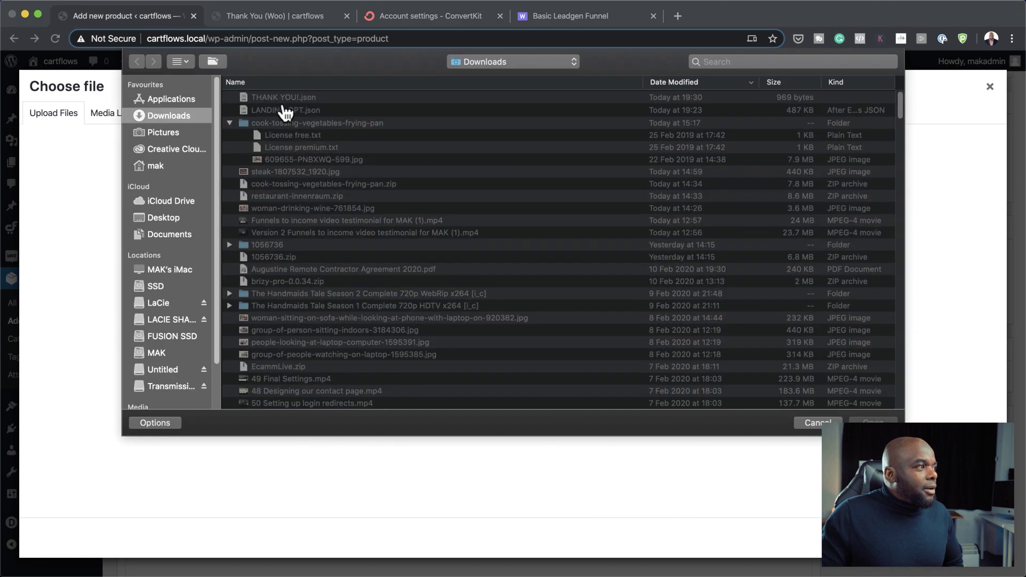
pyautogui.press('super+shift+d')
pyautogui.click(310, 97)
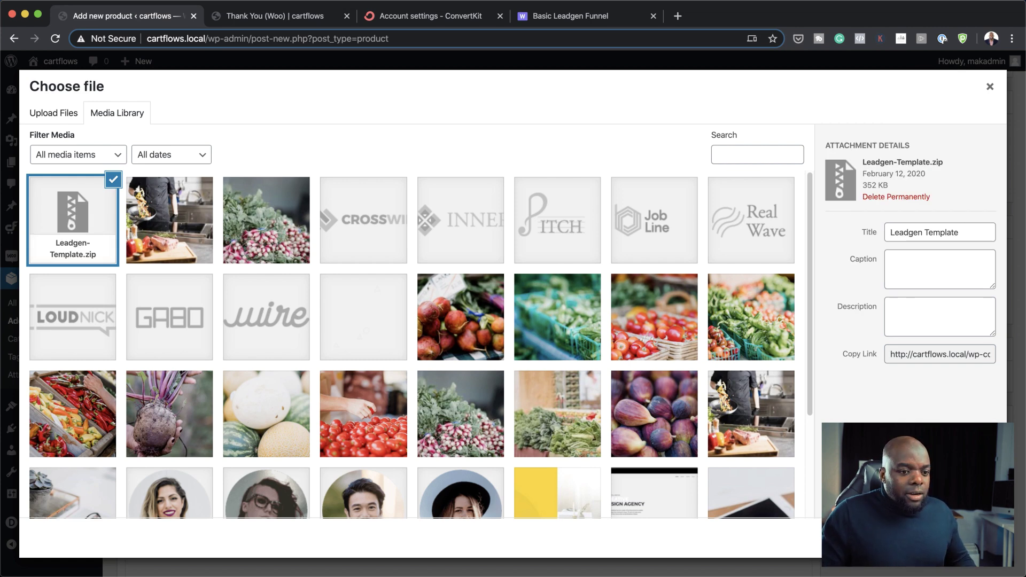
pyautogui.click(957, 540)
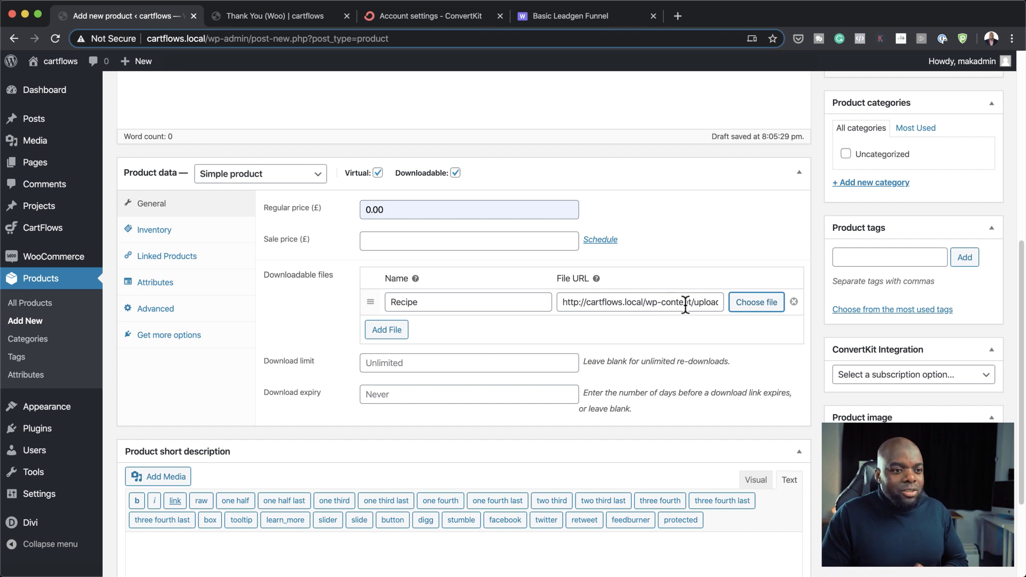
# Step: Publish the My best recipe product
pyautogui.scroll(-1, 543, 419)
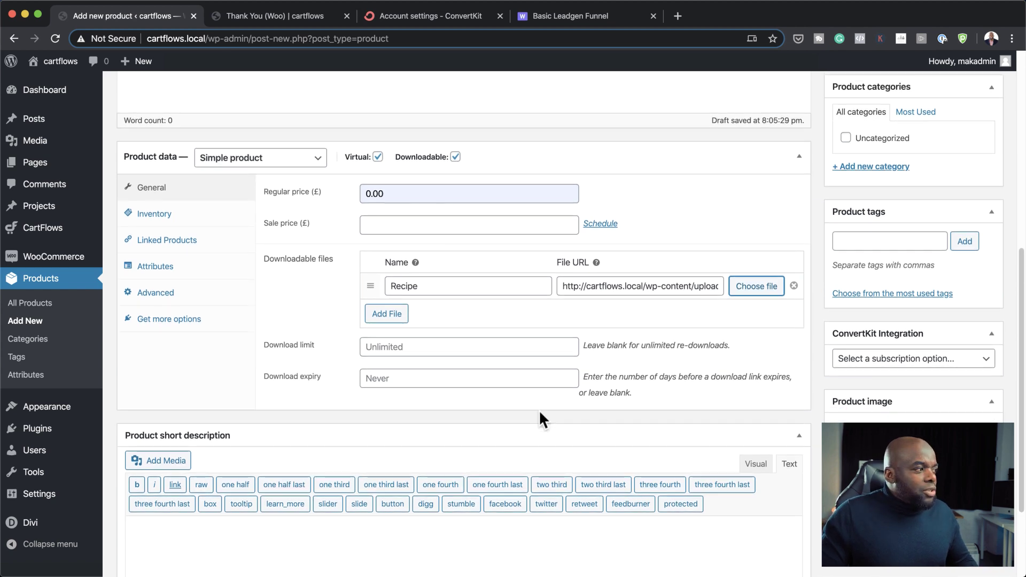
pyautogui.scroll(7, 649, 354)
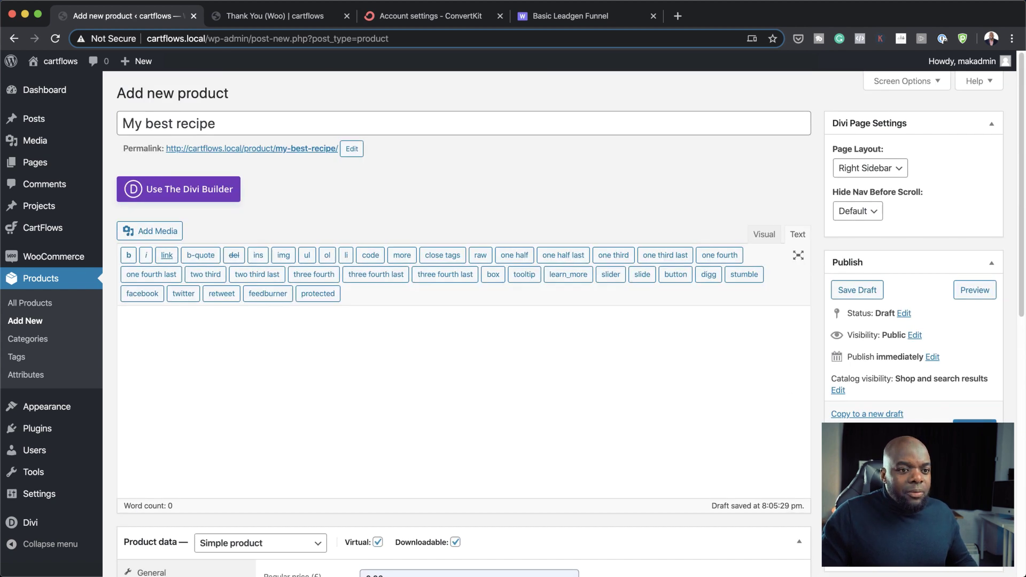
pyautogui.press('Return')
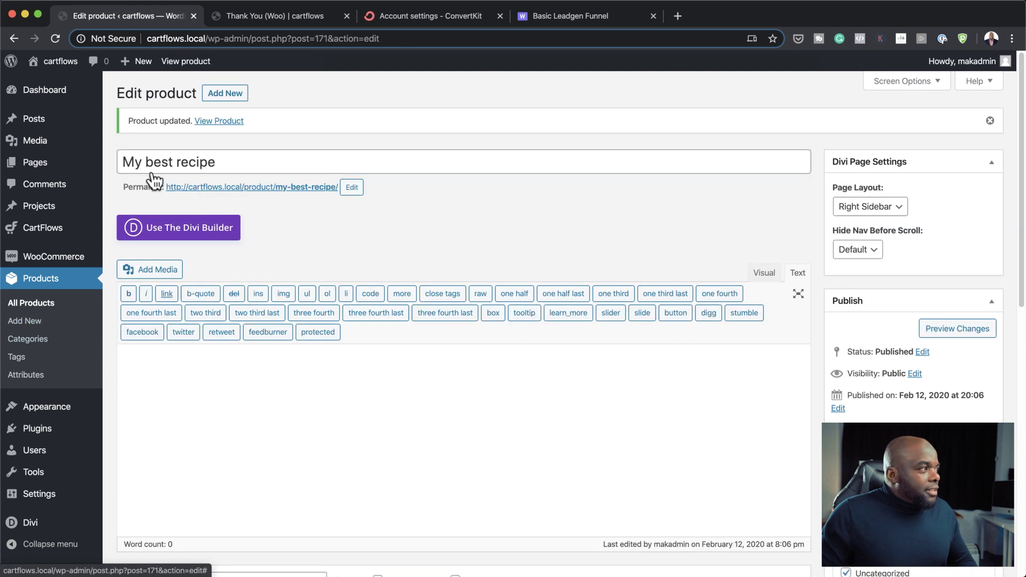
# Step: Open the Sales Funnel flow and delete its Sales Landing and Checkout (Woo) steps
pyautogui.moveTo(51, 229)
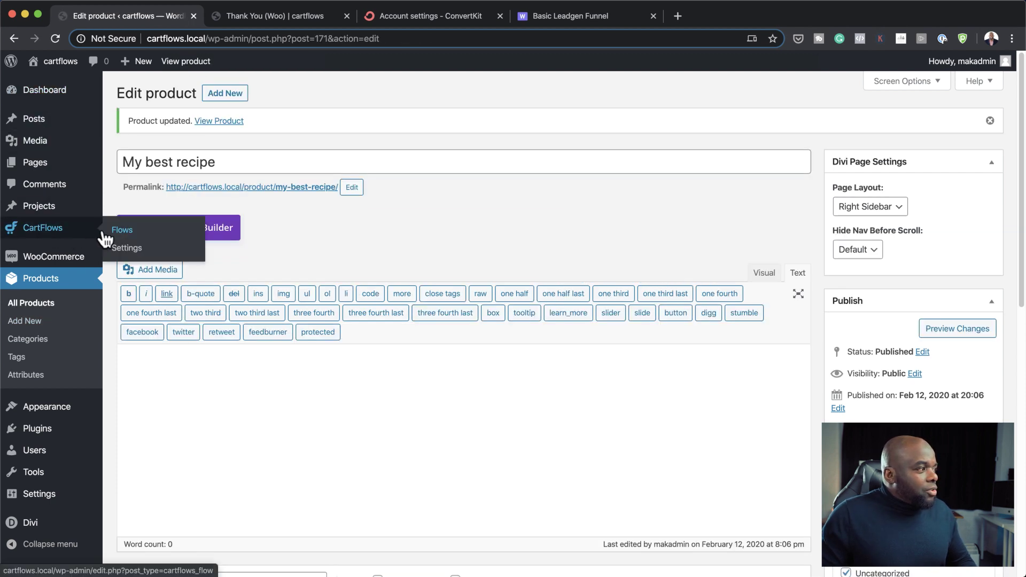
pyautogui.click(127, 233)
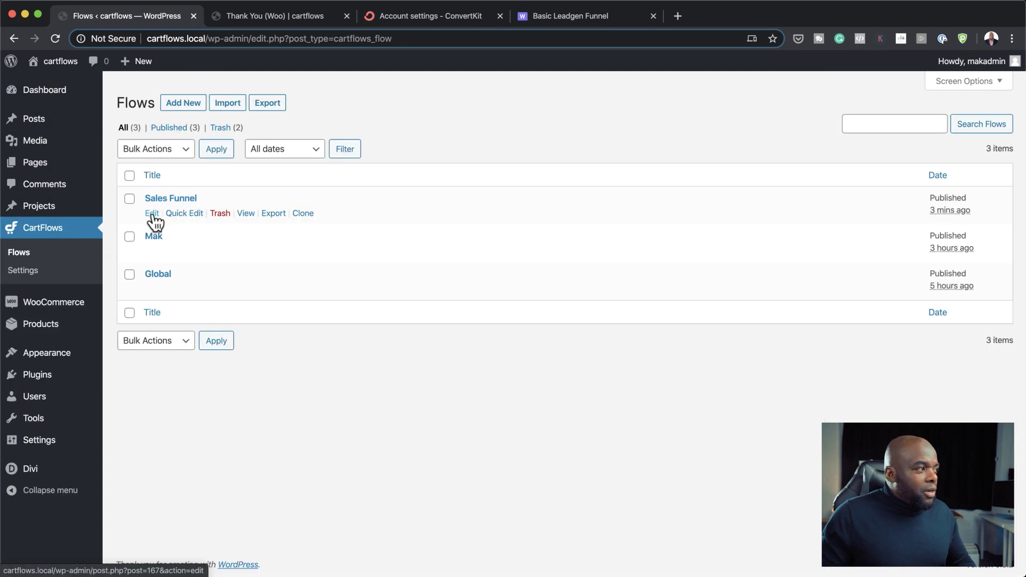
pyautogui.click(153, 214)
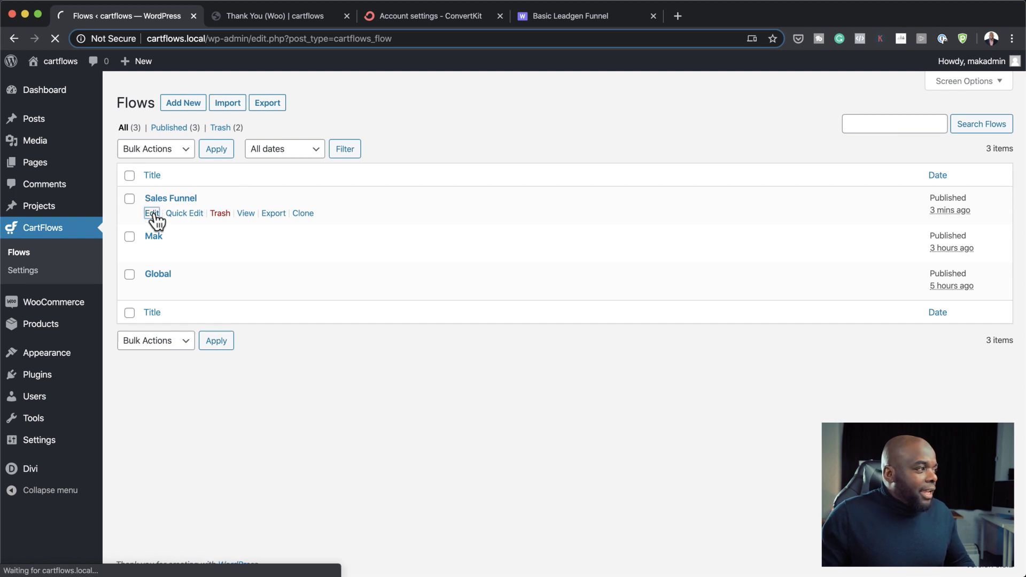
pyautogui.click(788, 183)
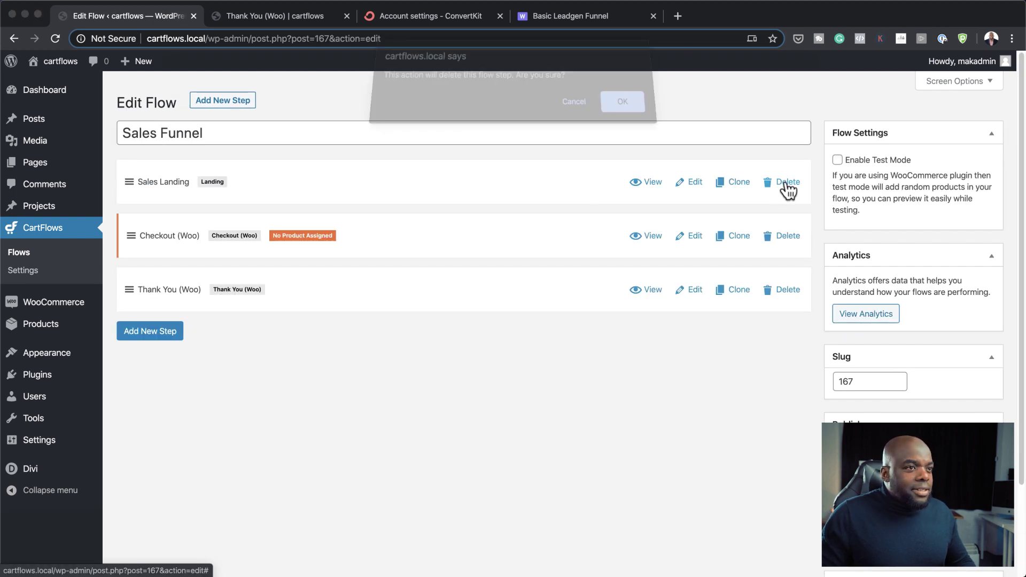
pyautogui.click(618, 113)
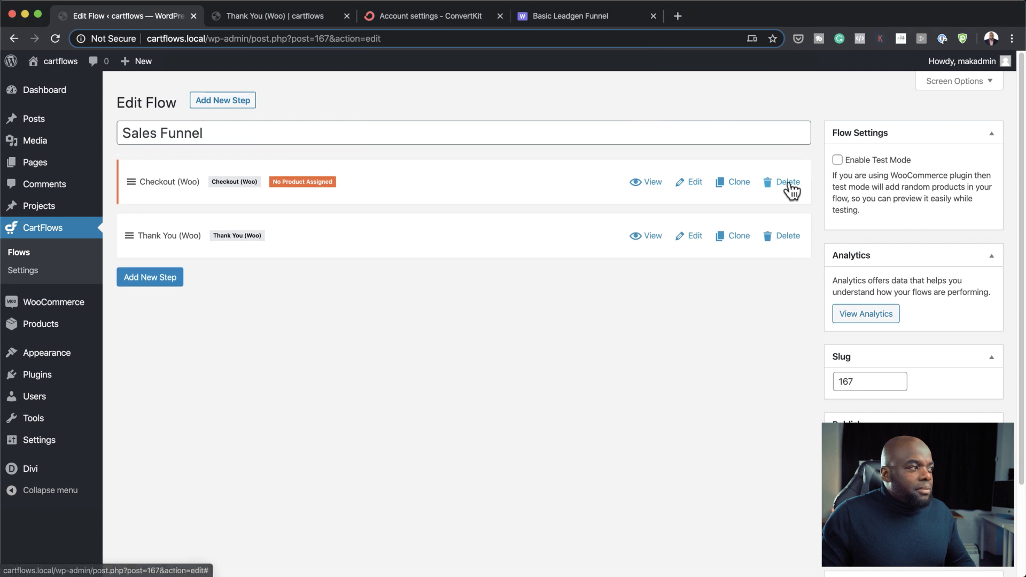
pyautogui.click(790, 182)
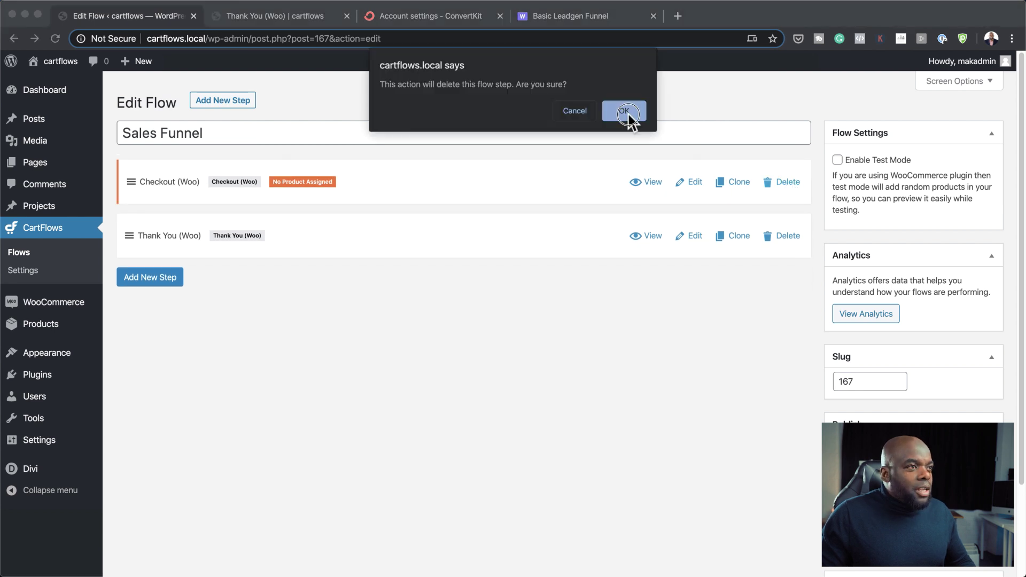
pyautogui.click(625, 111)
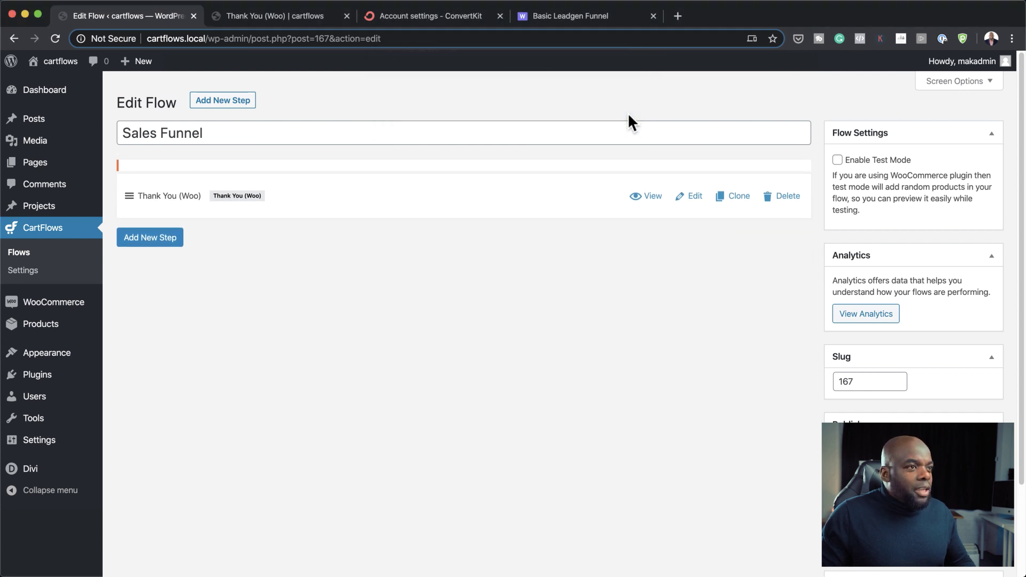
# Step: Create a custom Optin (Woo) step, move it above Thank You (Woo), and open it for editing
pyautogui.click(167, 232)
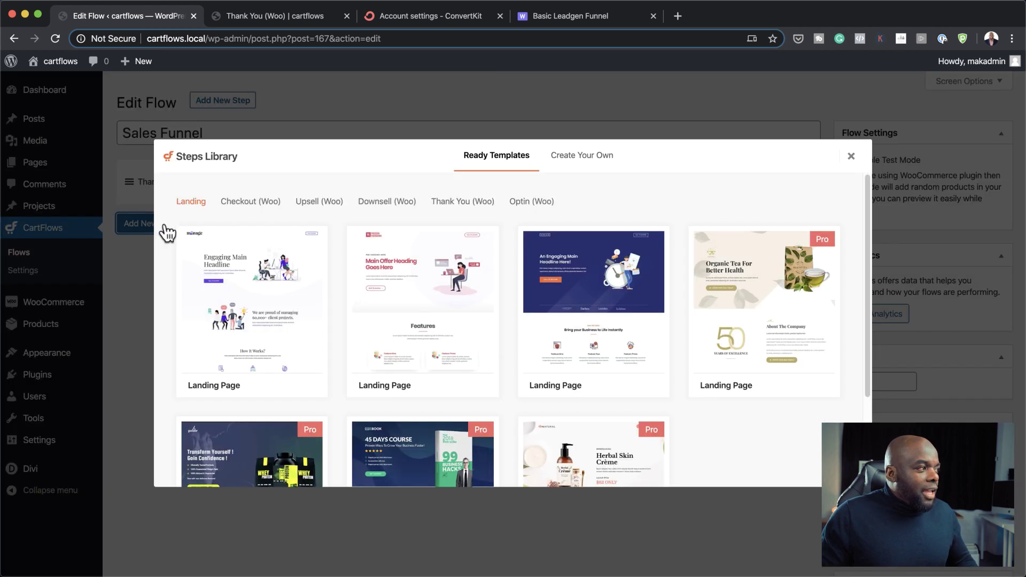
pyautogui.click(524, 206)
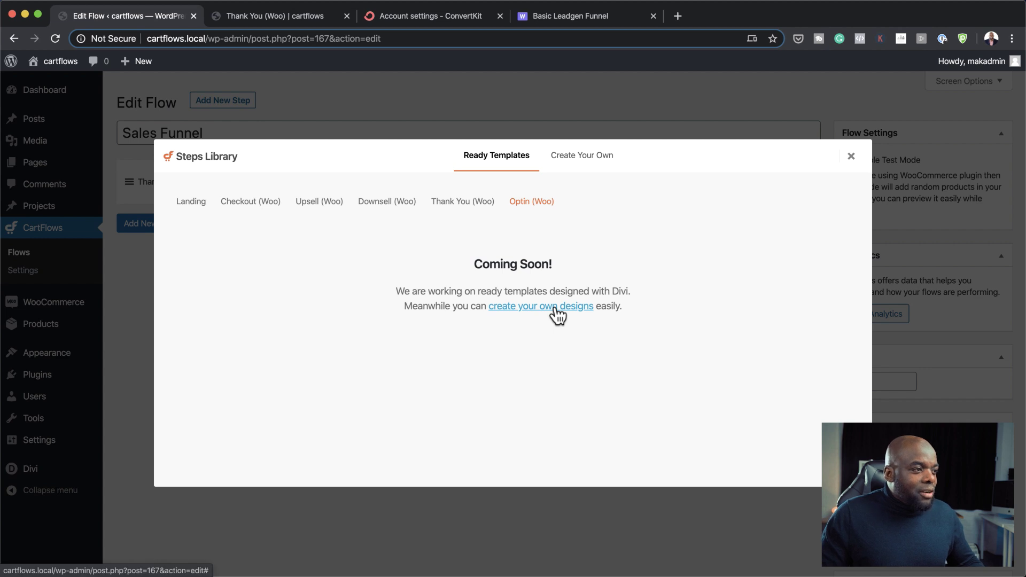
pyautogui.click(556, 315)
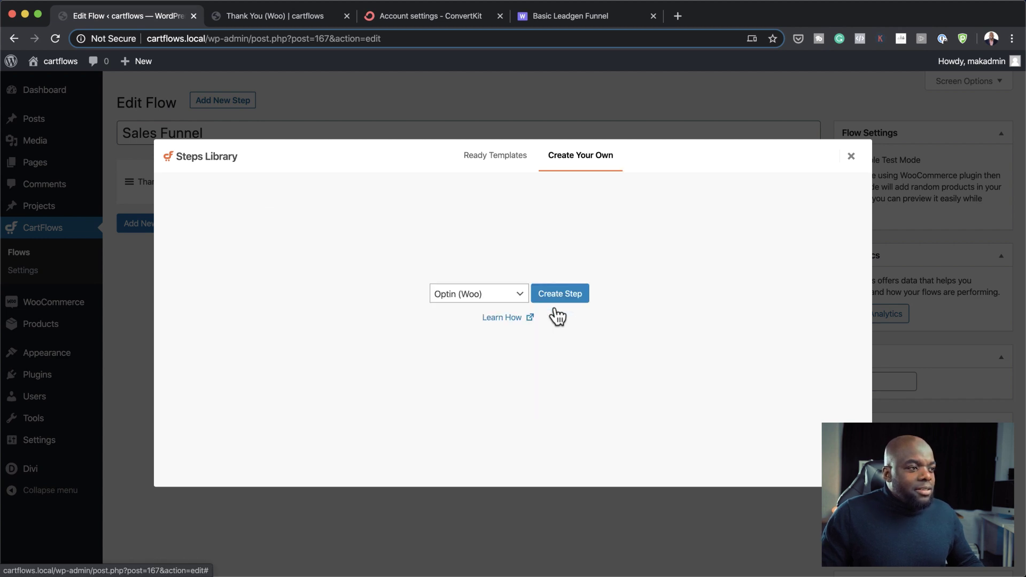
pyautogui.click(572, 300)
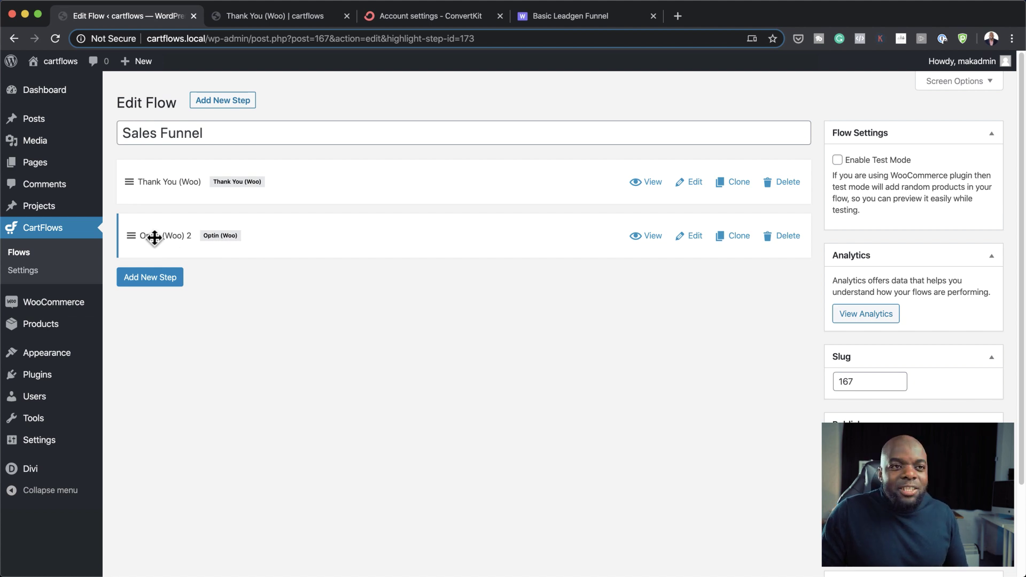
pyautogui.moveTo(154, 237); pyautogui.dragTo(157, 175)
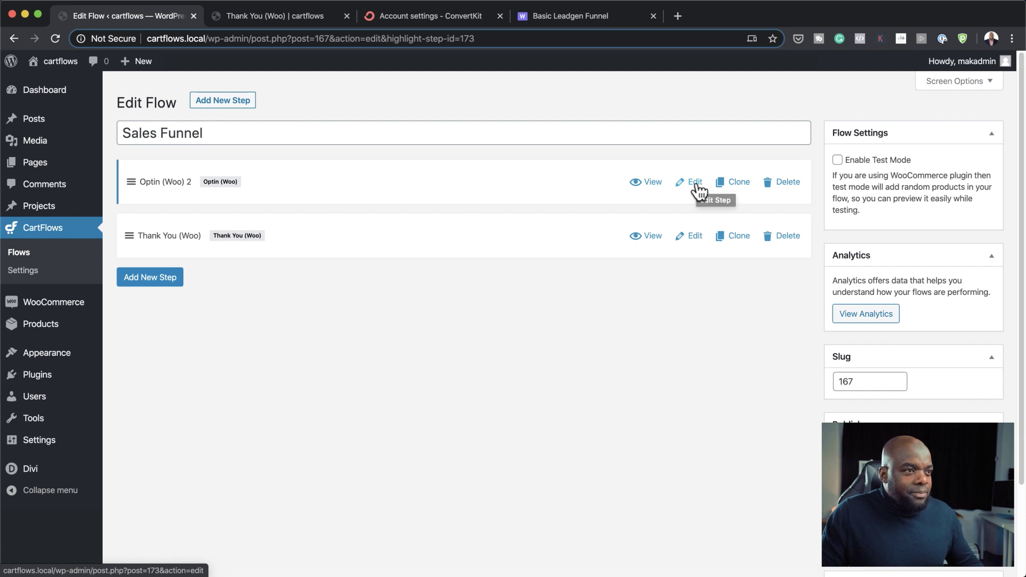
pyautogui.click(696, 182)
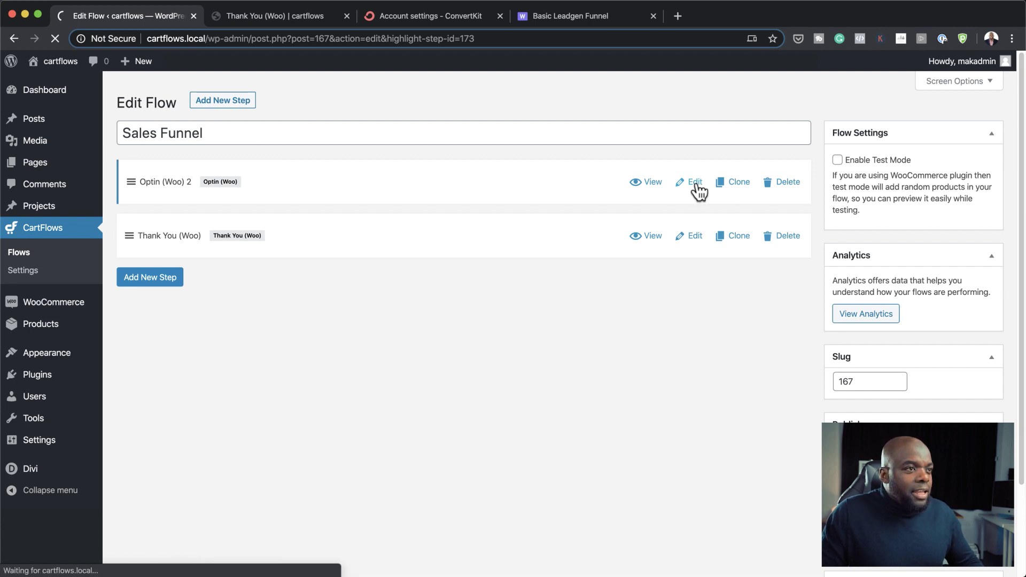
# Step: Choose 'My best recipe' as the optin's free product
pyautogui.scroll(-5, 550, 428)
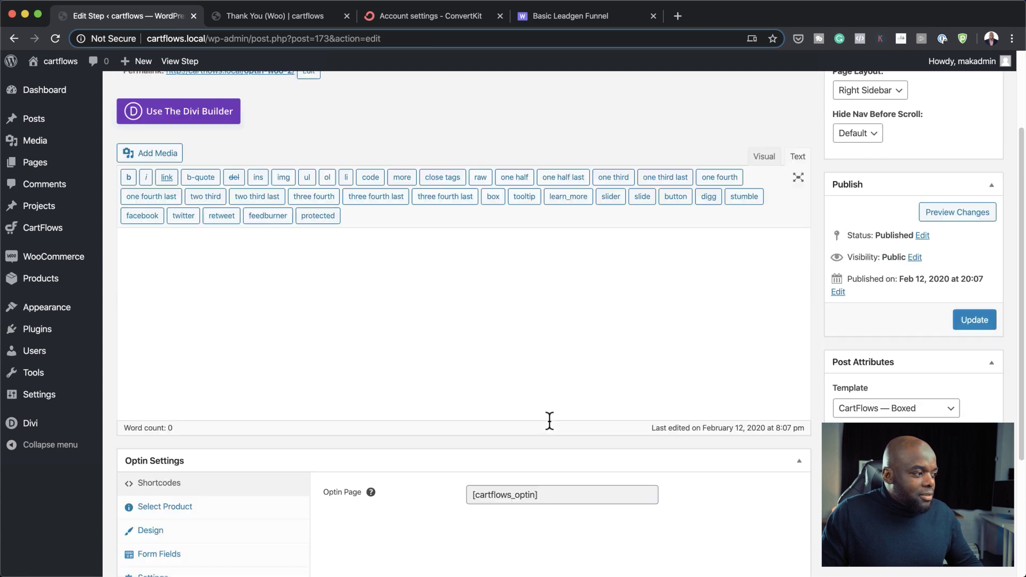
pyautogui.scroll(-1, 553, 428)
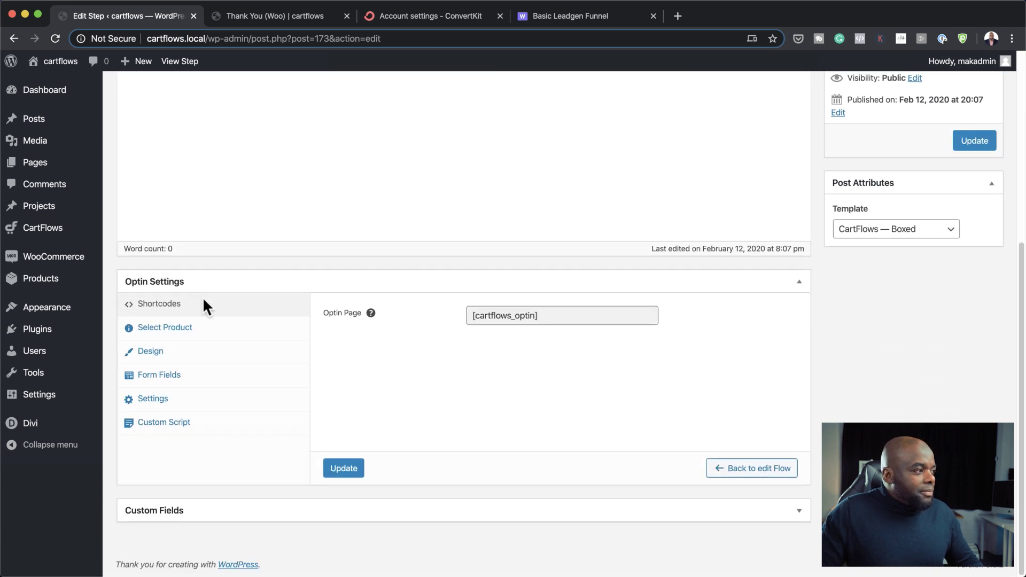
pyautogui.click(187, 332)
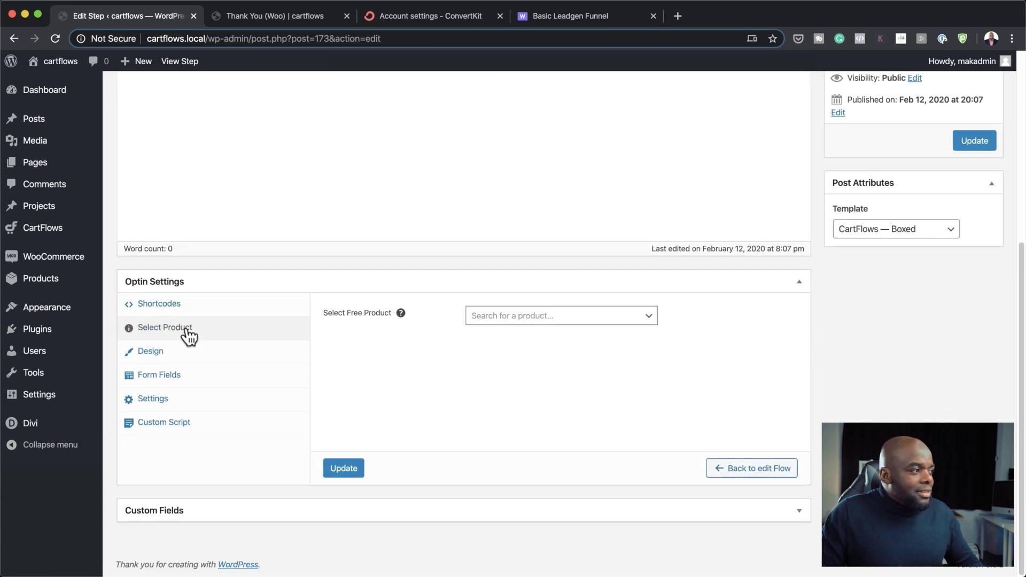
pyautogui.click(494, 317)
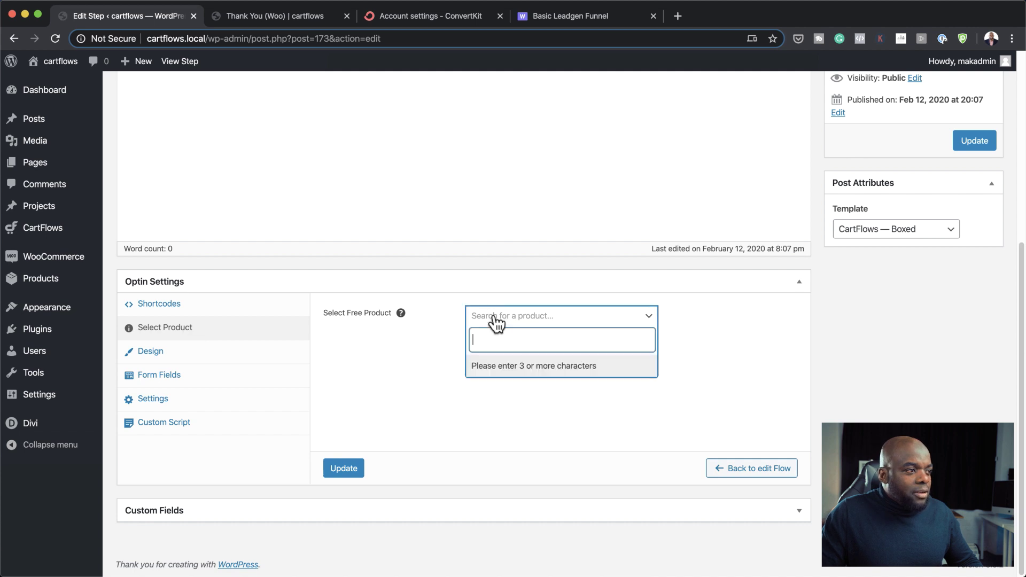
pyautogui.write('my b')
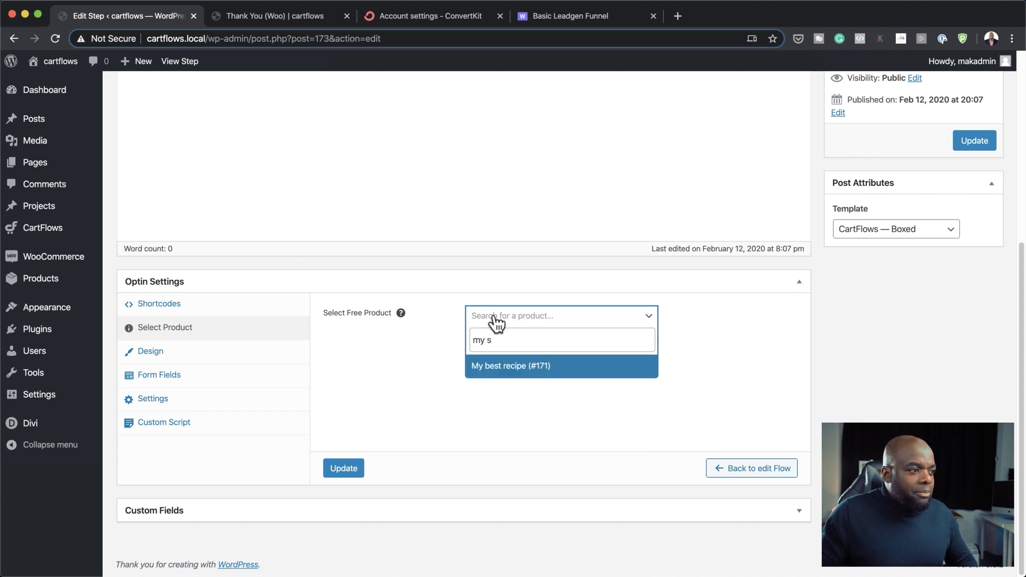
pyautogui.click(500, 364)
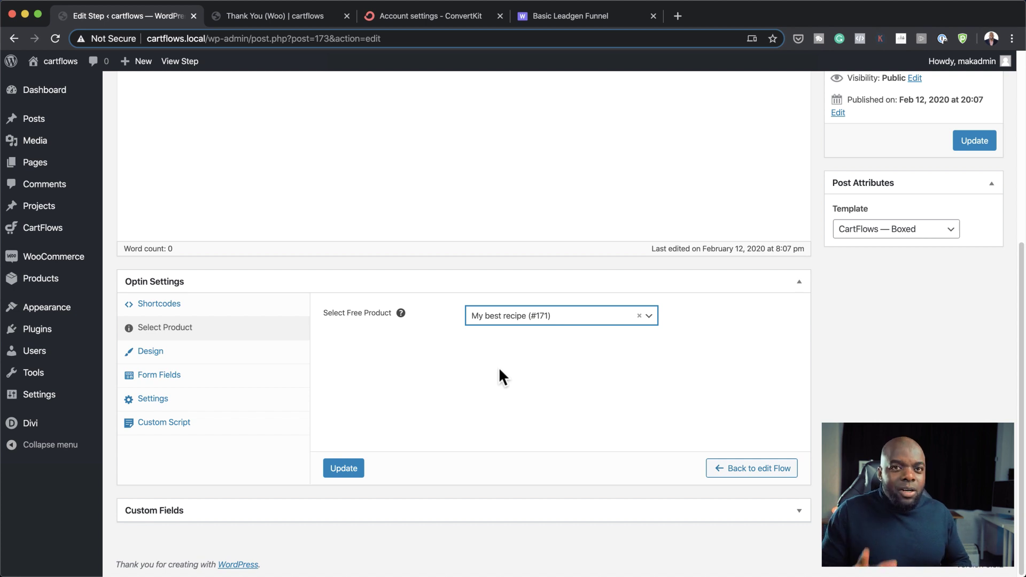
# Step: In the optin design settings, set the form font to Montserrat and input fields to Small
pyautogui.click(264, 355)
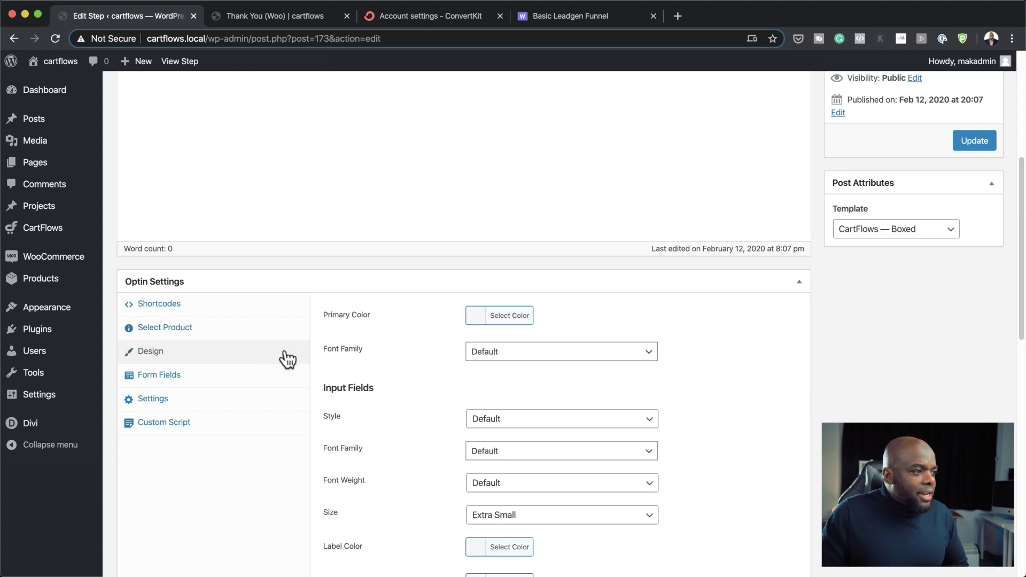
pyautogui.scroll(-3, 443, 422)
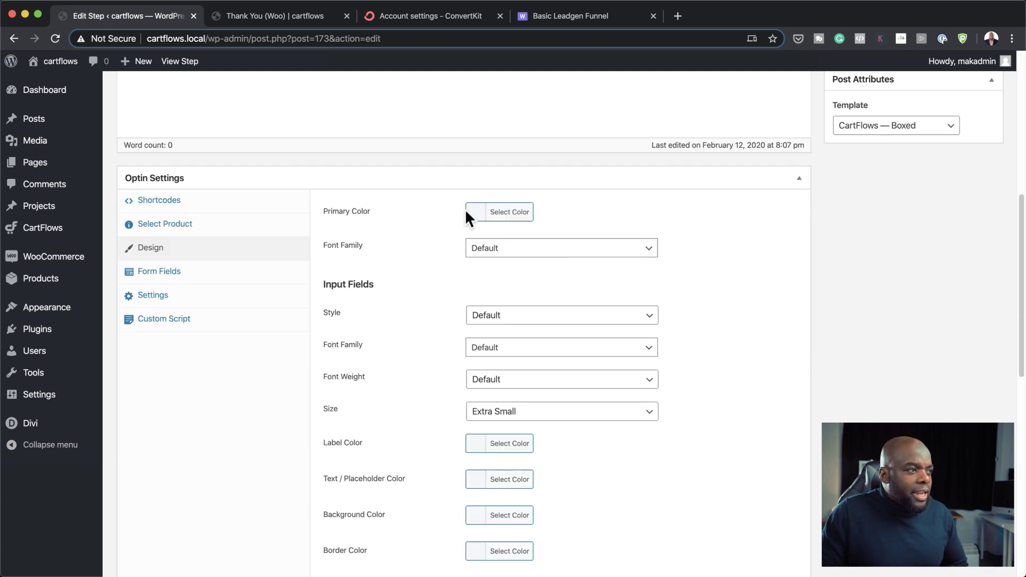
pyautogui.scroll(-1, 459, 363)
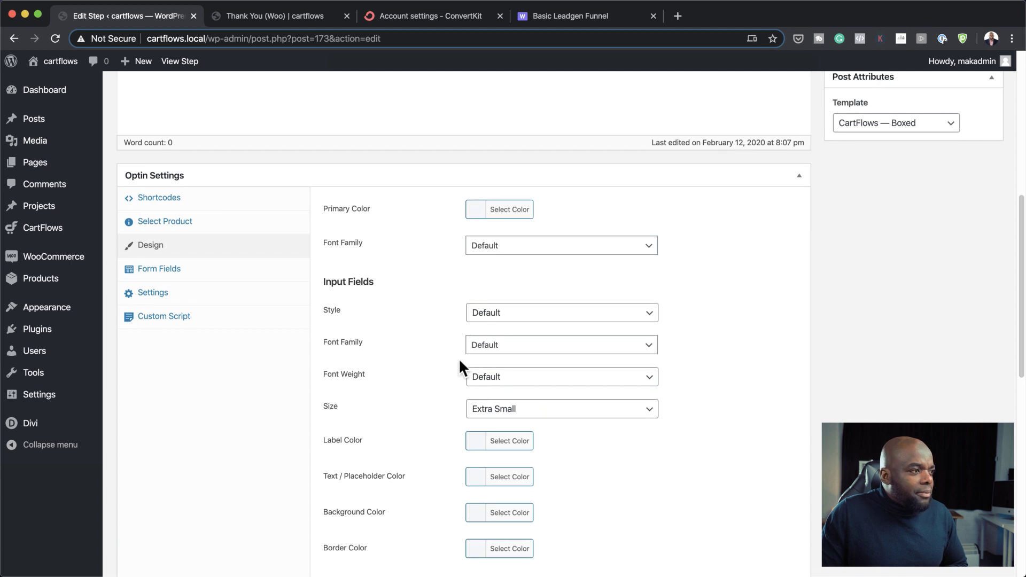
pyautogui.click(523, 246)
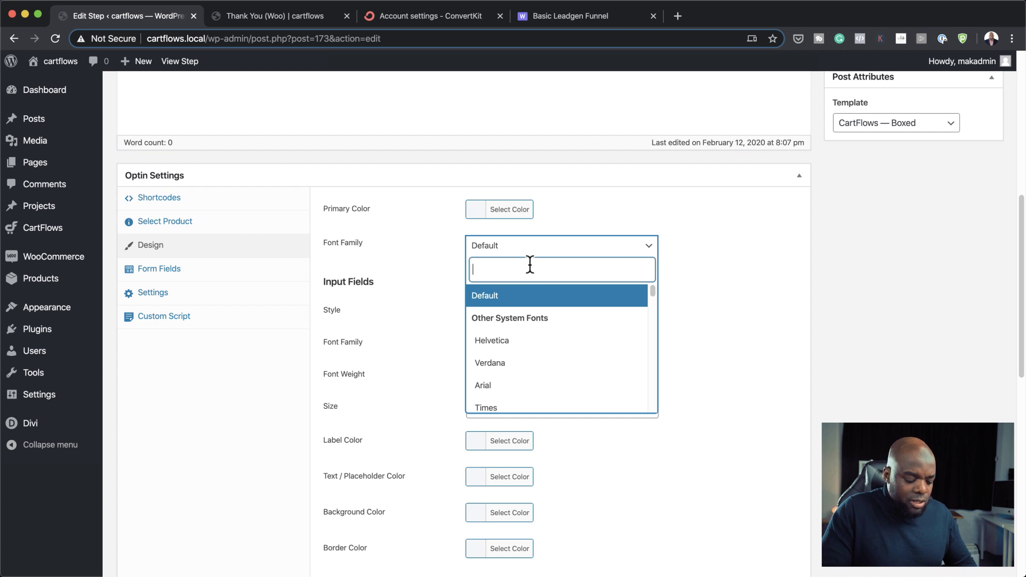
pyautogui.write('mont')
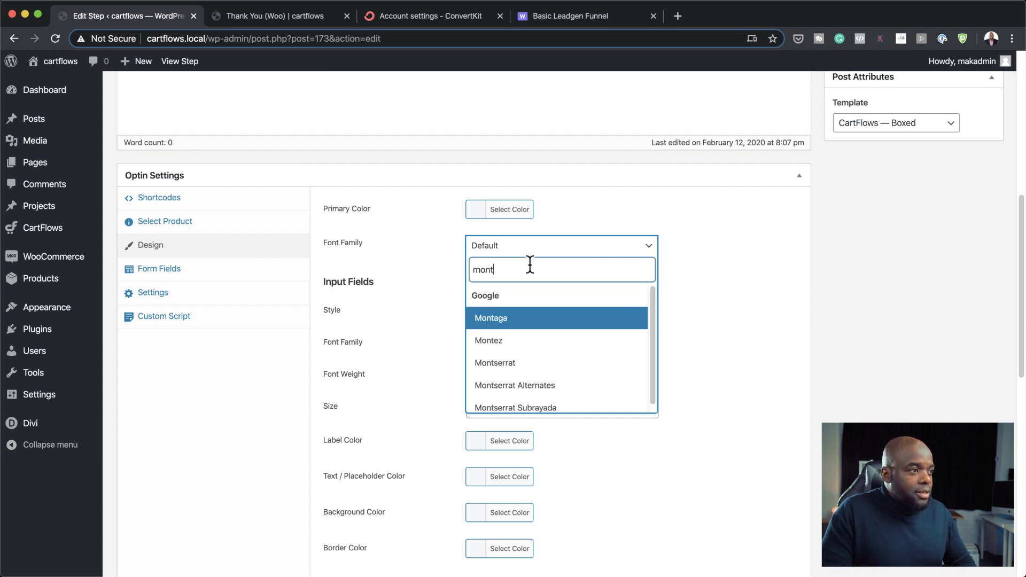
pyautogui.click(521, 369)
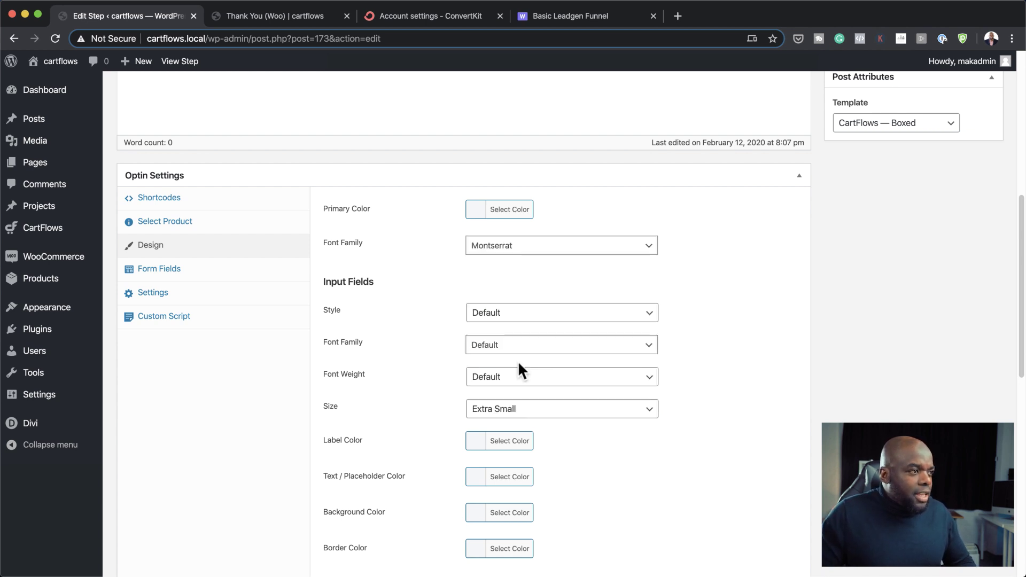
pyautogui.click(522, 415)
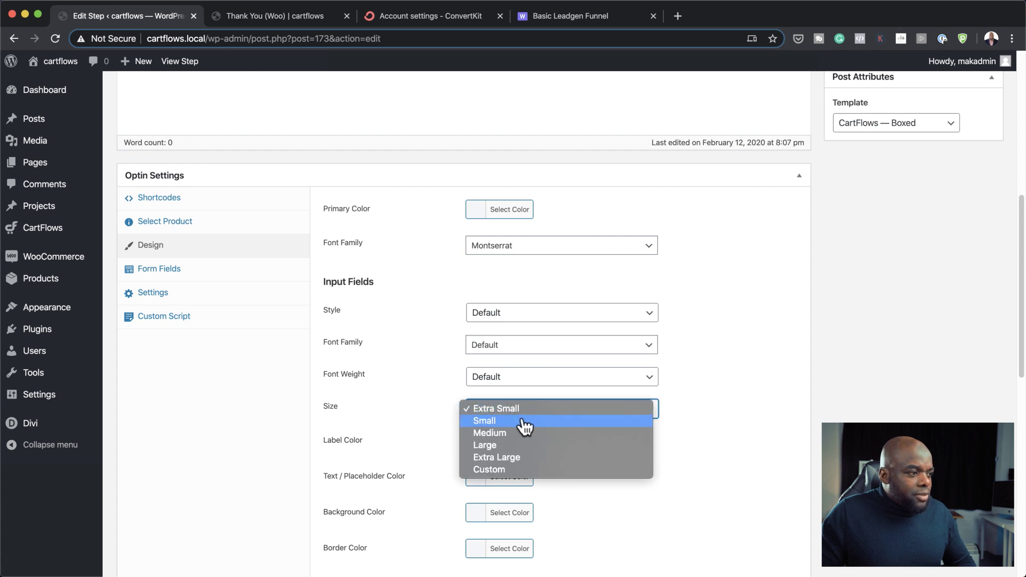
pyautogui.click(525, 422)
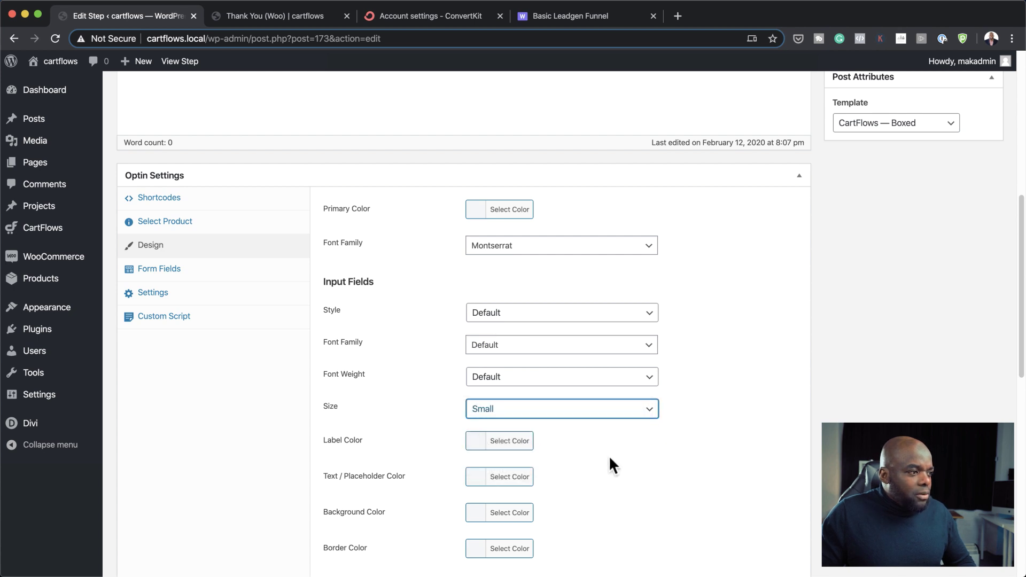
# Step: Set the input fields' font to Montserrat, Normal 400 weight
pyautogui.scroll(-1, 531, 350)
pyautogui.click(530, 345)
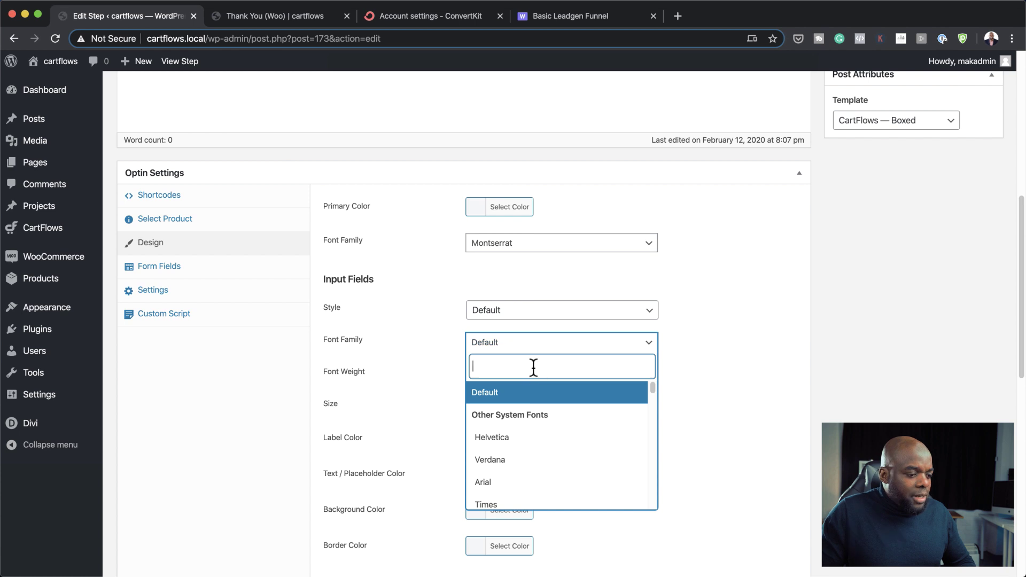
pyautogui.write('mon')
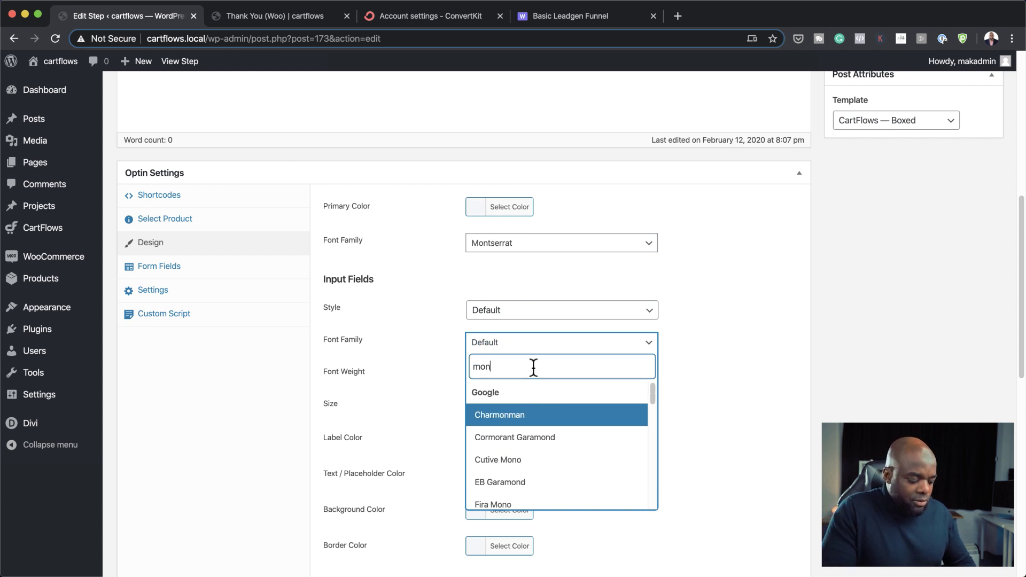
pyautogui.write('t')
pyautogui.click(521, 462)
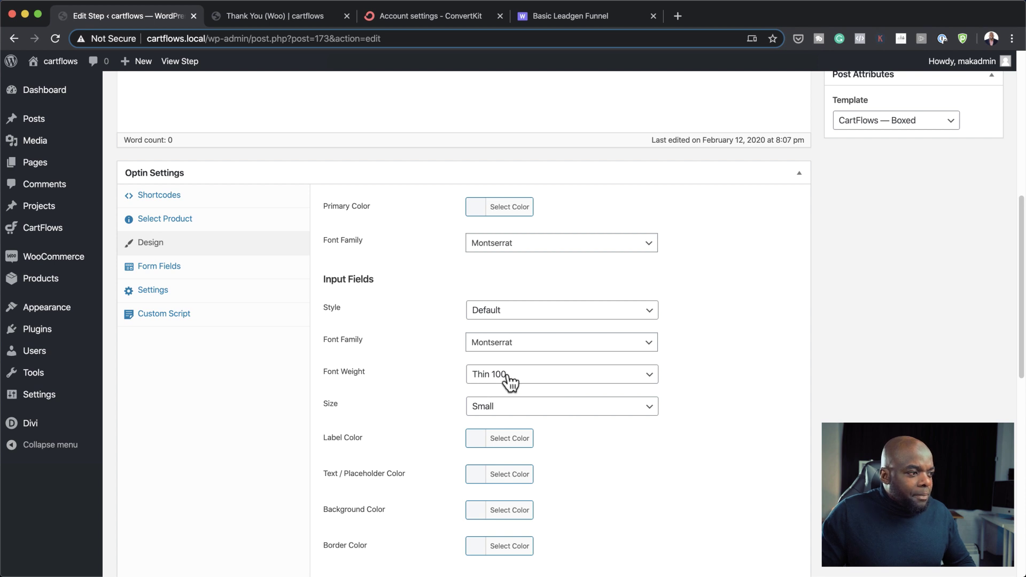
pyautogui.click(528, 381)
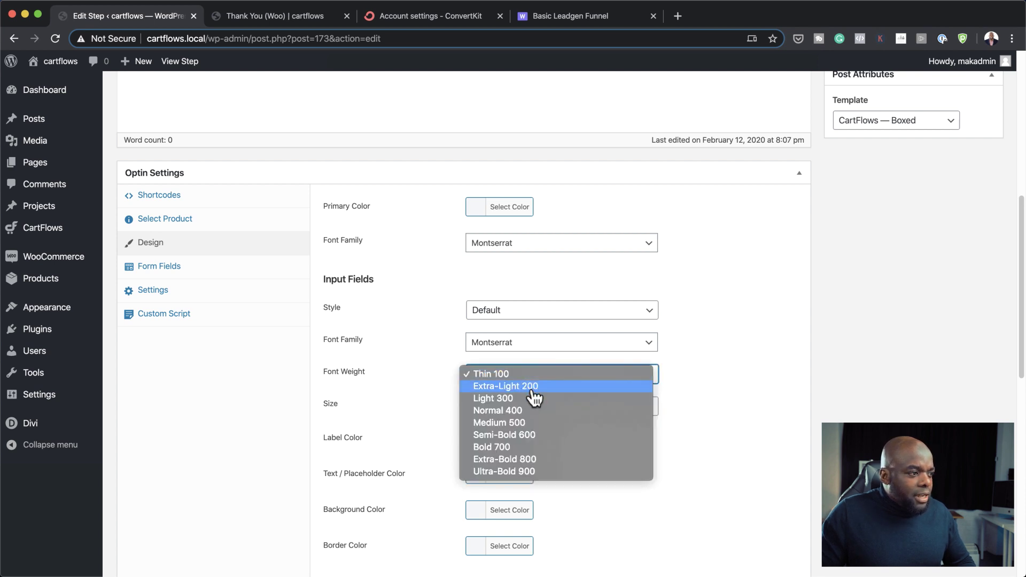
pyautogui.click(549, 412)
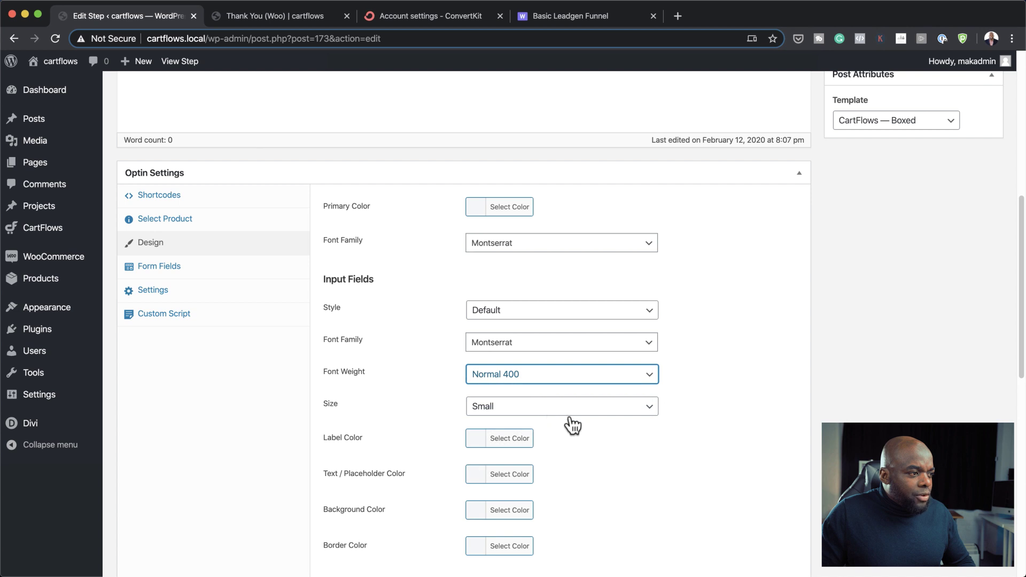
# Step: Change the submit button text to 'Download My Recipe' with font size 16
pyautogui.scroll(-5, 657, 481)
pyautogui.scroll(-3, 658, 481)
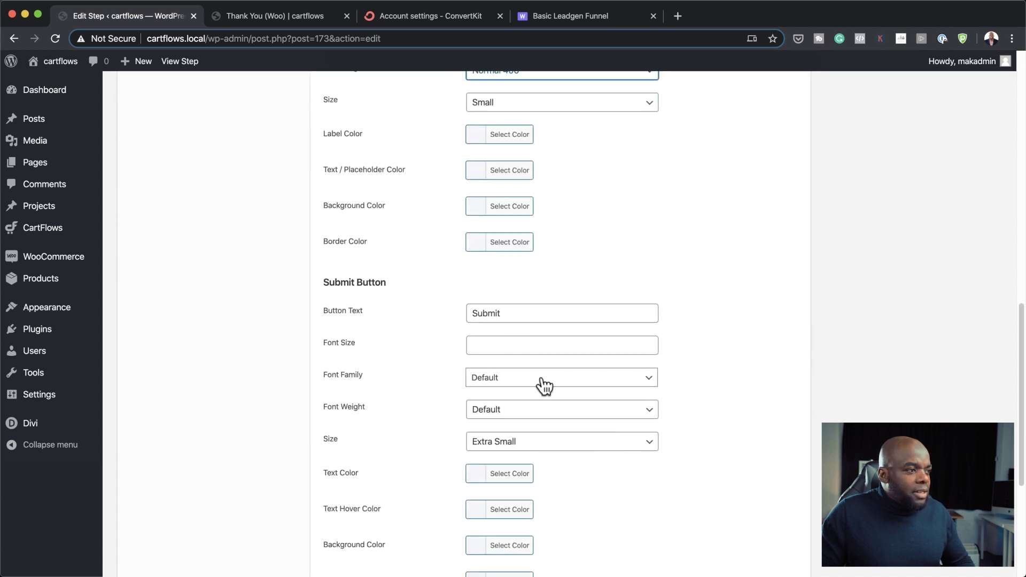
pyautogui.moveTo(506, 314); pyautogui.dragTo(464, 315)
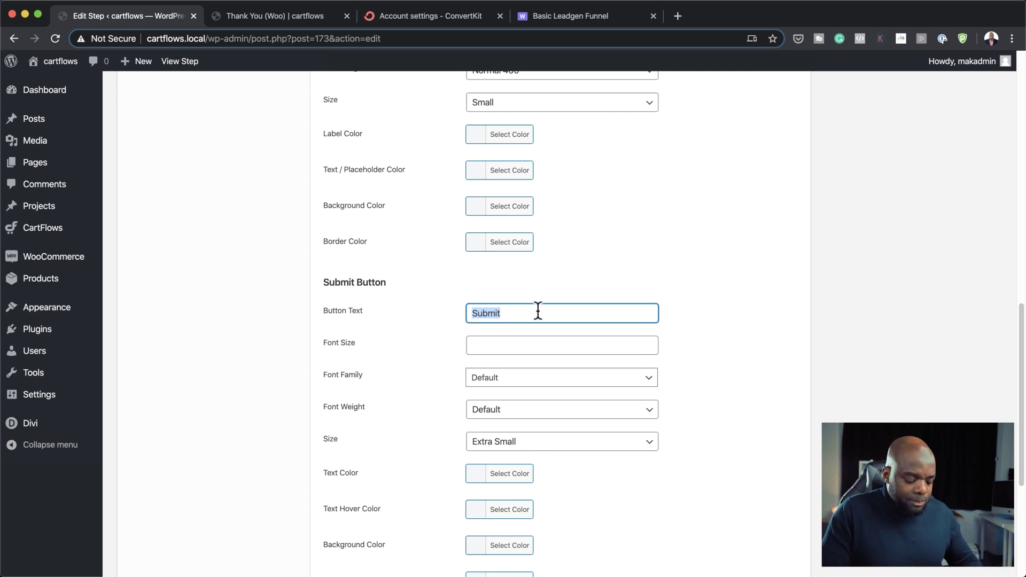
pyautogui.write('Download My Recipe')
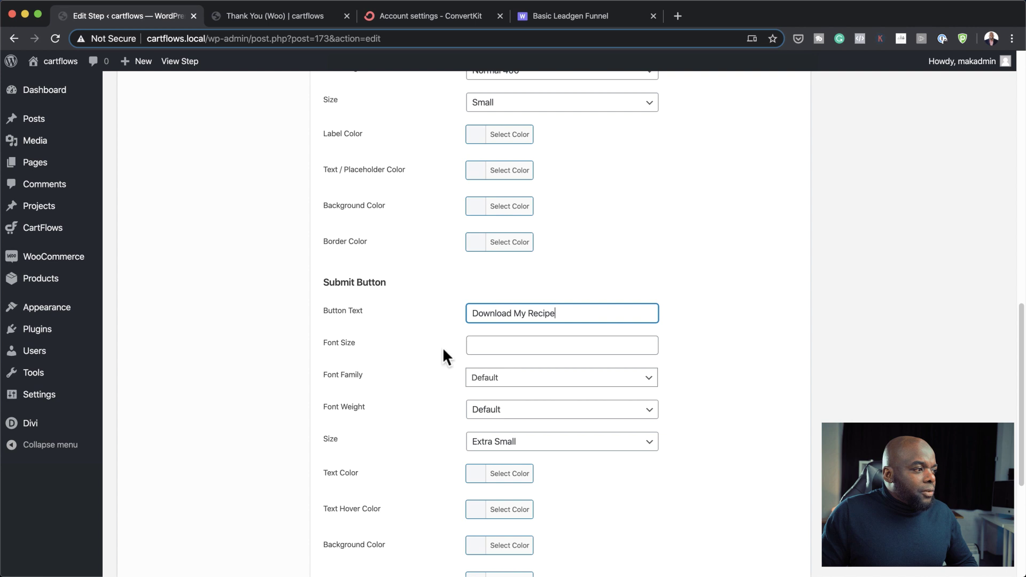
pyautogui.click(482, 345)
pyautogui.write('16')
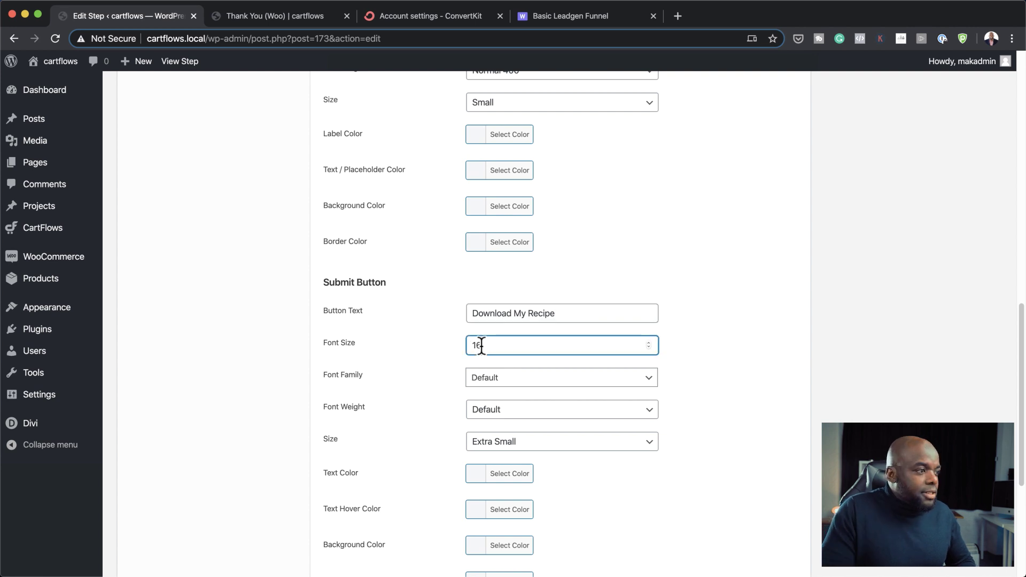
# Step: Give the submit button Montserrat Semi-Bold 600 font and Medium size, then update the step
pyautogui.click(503, 377)
pyautogui.write('mont')
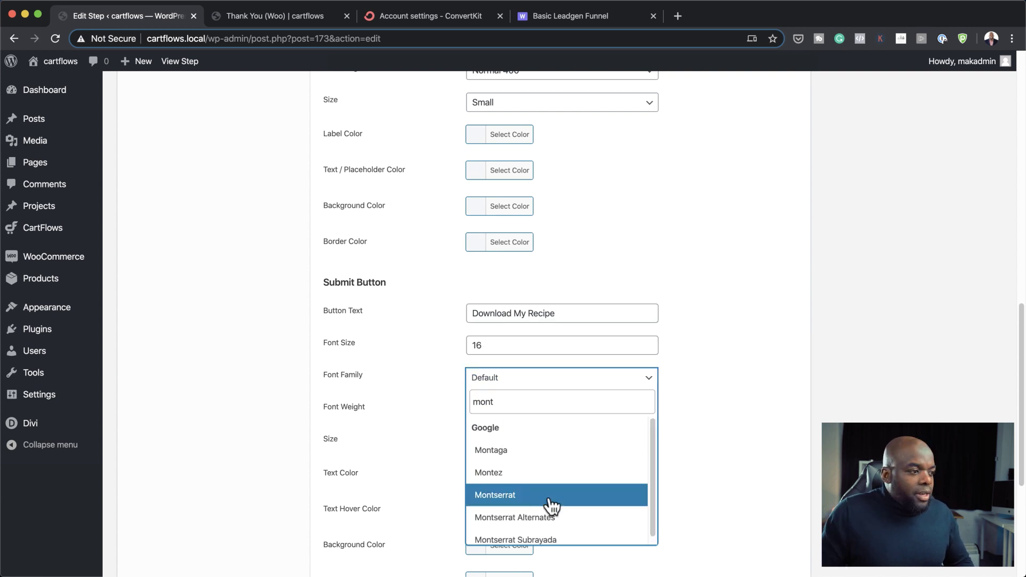
pyautogui.click(546, 495)
pyautogui.click(505, 415)
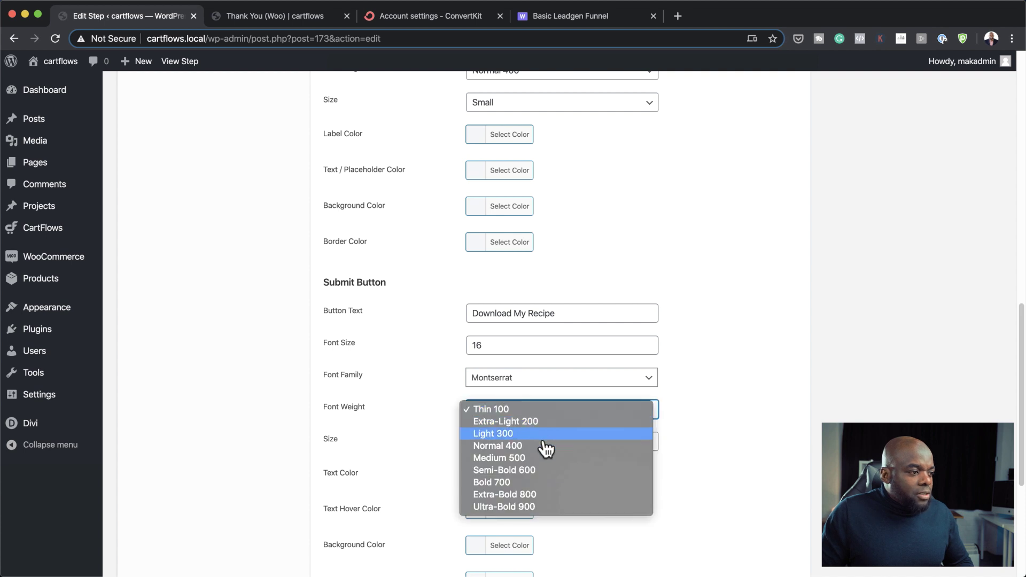
pyautogui.click(515, 472)
pyautogui.scroll(-1, 434, 420)
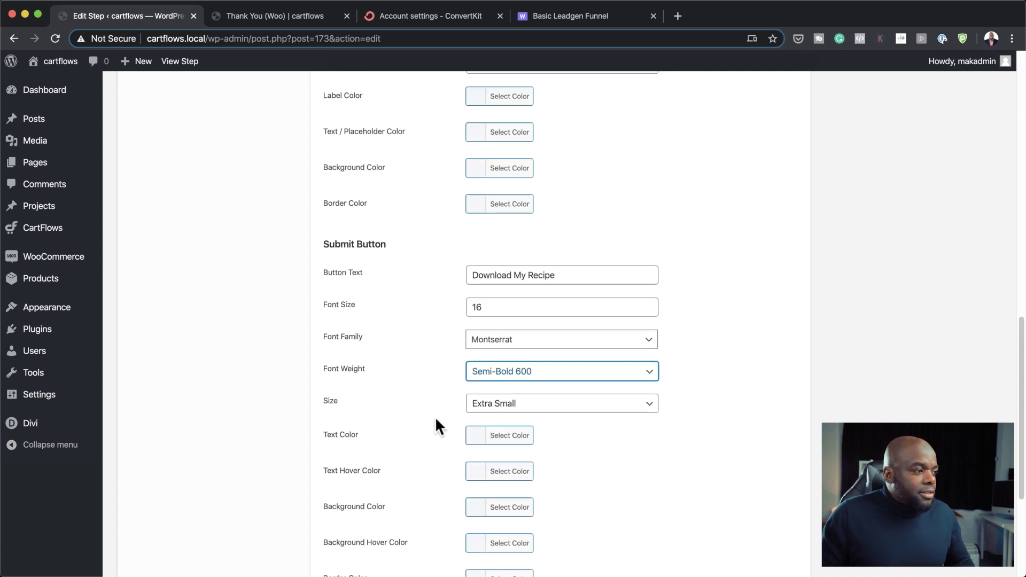
pyautogui.click(528, 403)
pyautogui.click(535, 426)
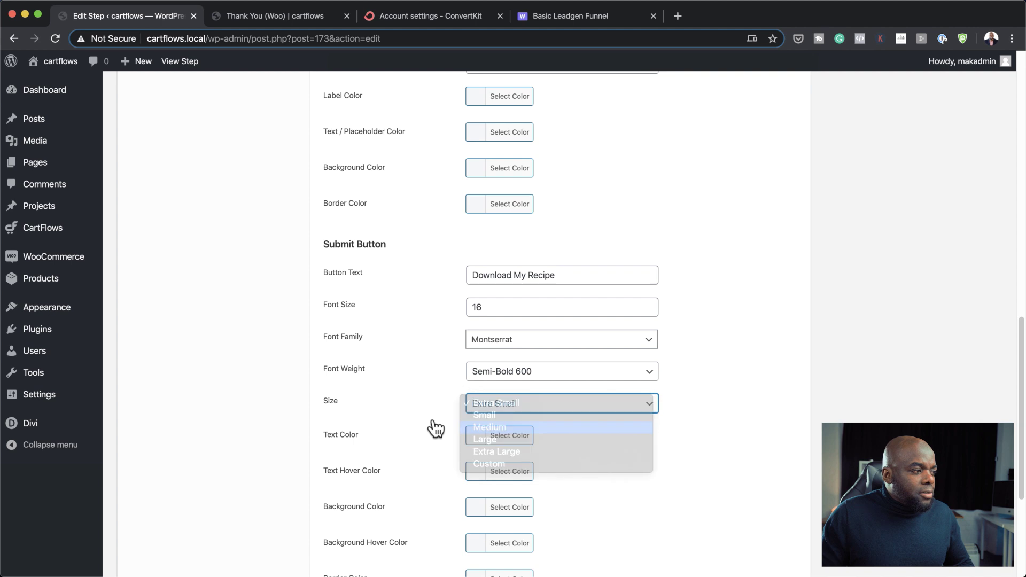
pyautogui.scroll(-5, 432, 433)
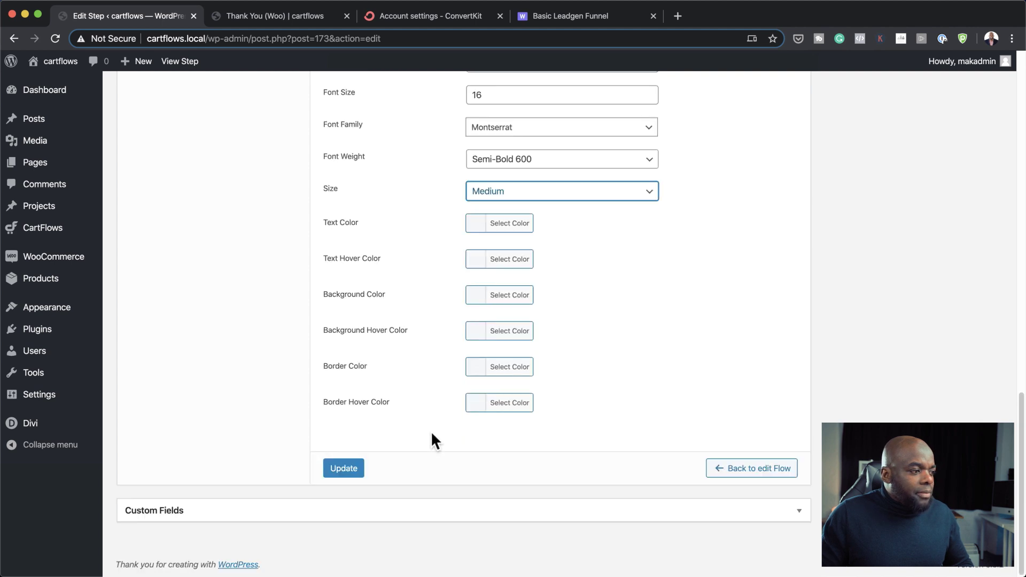
pyautogui.click(344, 468)
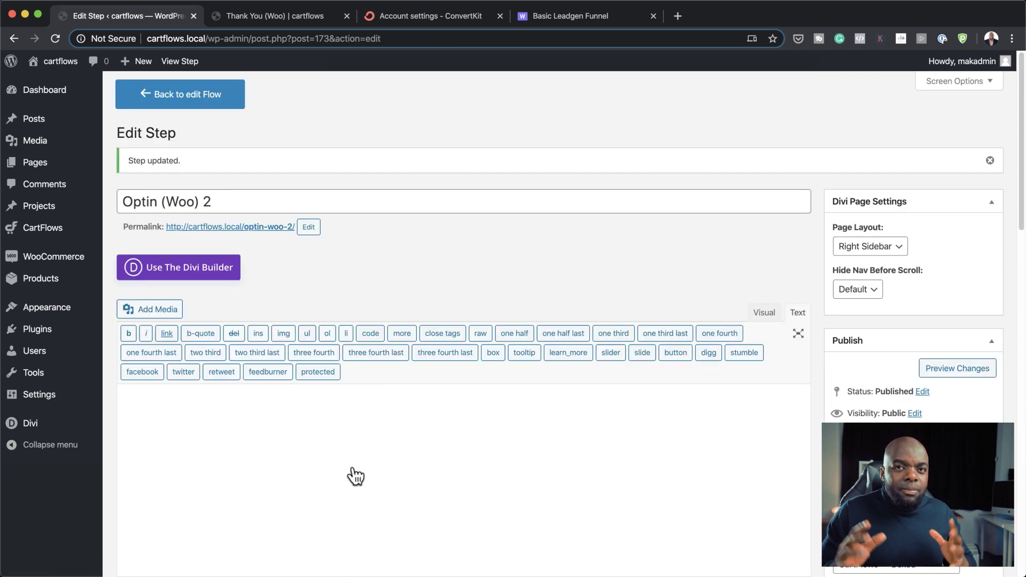
# Step: Enable the Custom Field Editor in Form Fields and hide the Last name field
pyautogui.scroll(-5, 557, 451)
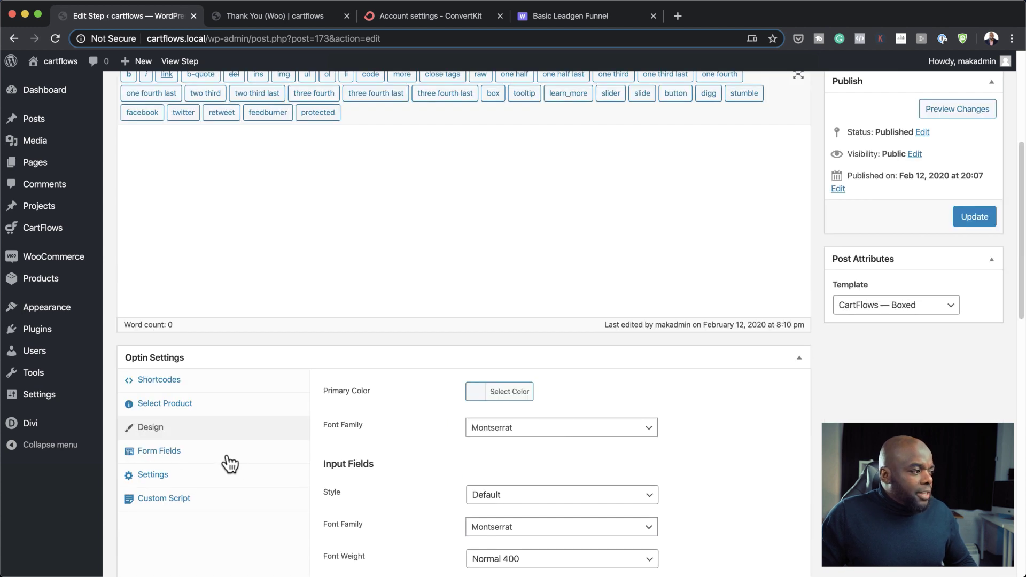
pyautogui.click(218, 456)
pyautogui.scroll(-2, 469, 459)
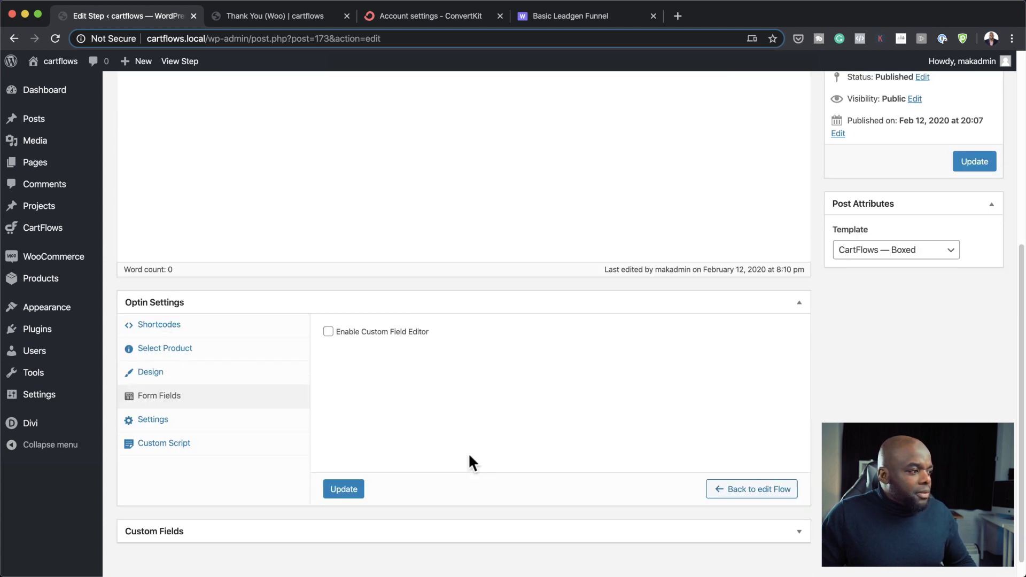
pyautogui.click(328, 312)
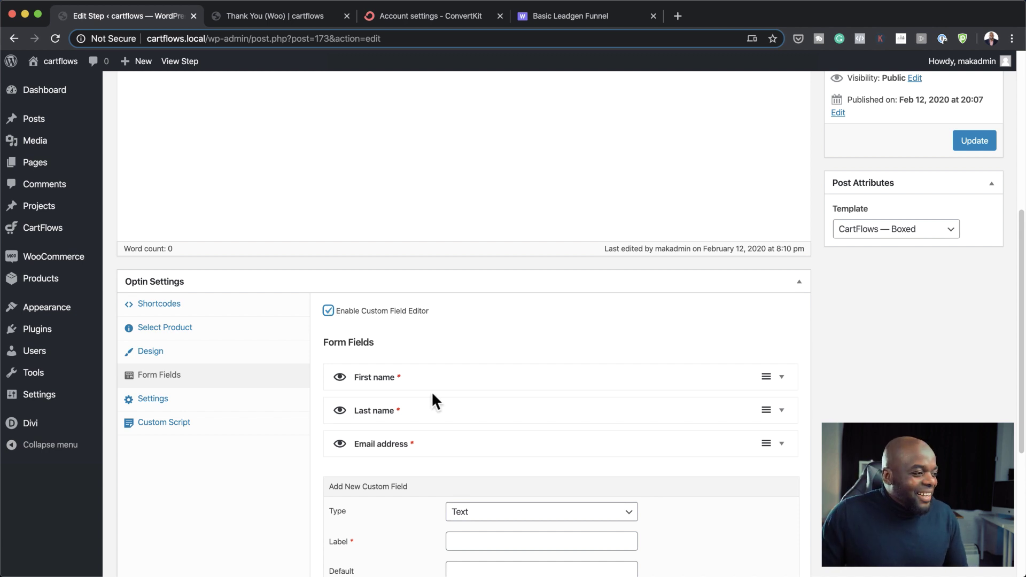
pyautogui.scroll(-1, 432, 395)
pyautogui.scroll(-1, 433, 401)
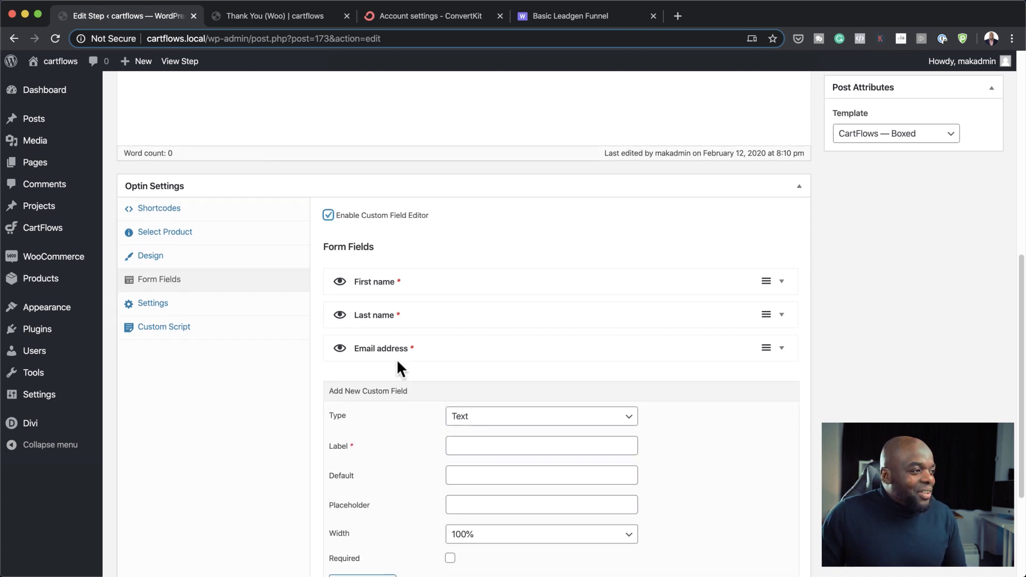
pyautogui.click(340, 316)
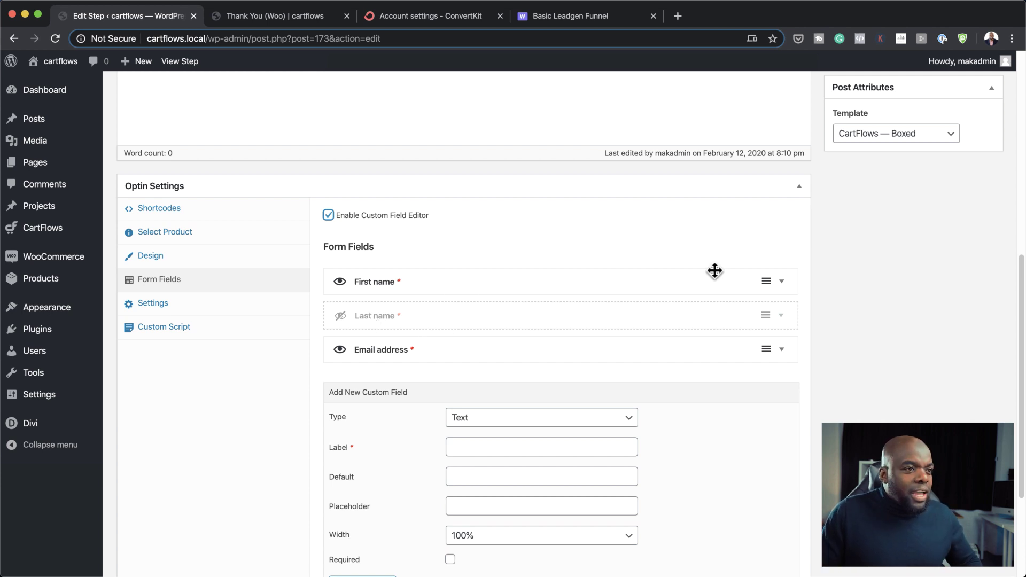
# Step: Set the First name field width to 100% and update the step
pyautogui.click(782, 282)
pyautogui.click(489, 321)
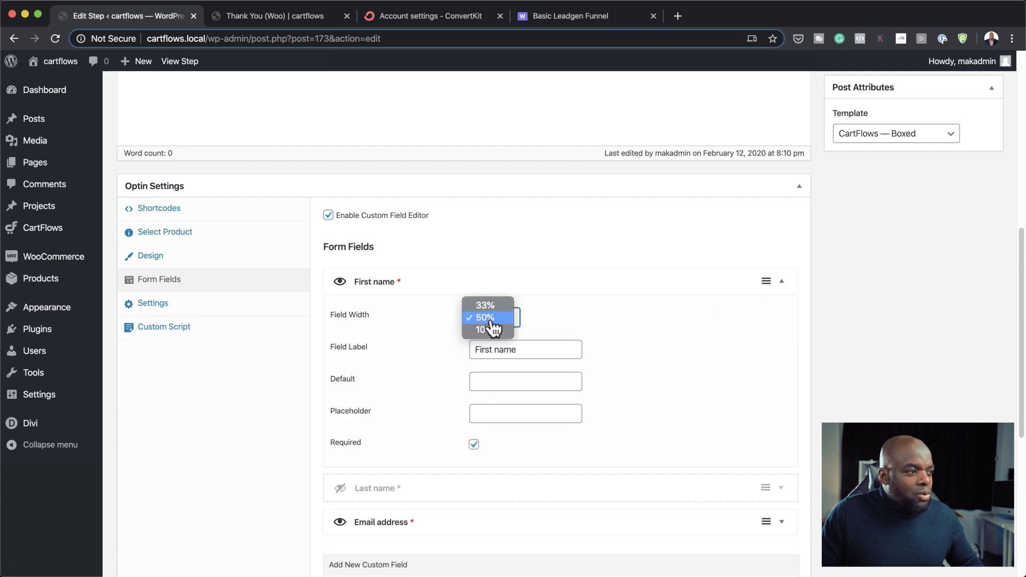
pyautogui.click(503, 337)
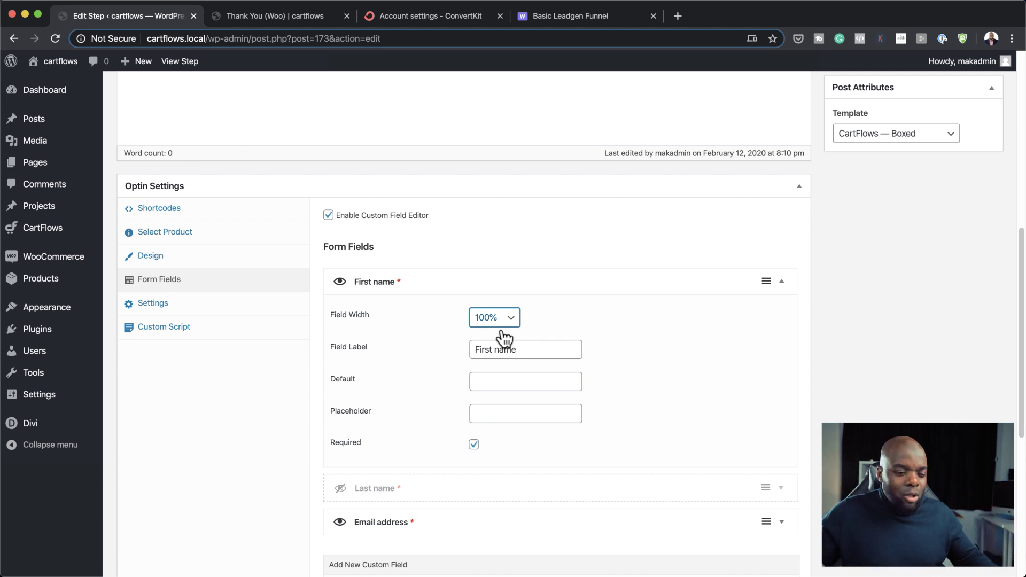
pyautogui.click(782, 281)
pyautogui.scroll(-5, 727, 357)
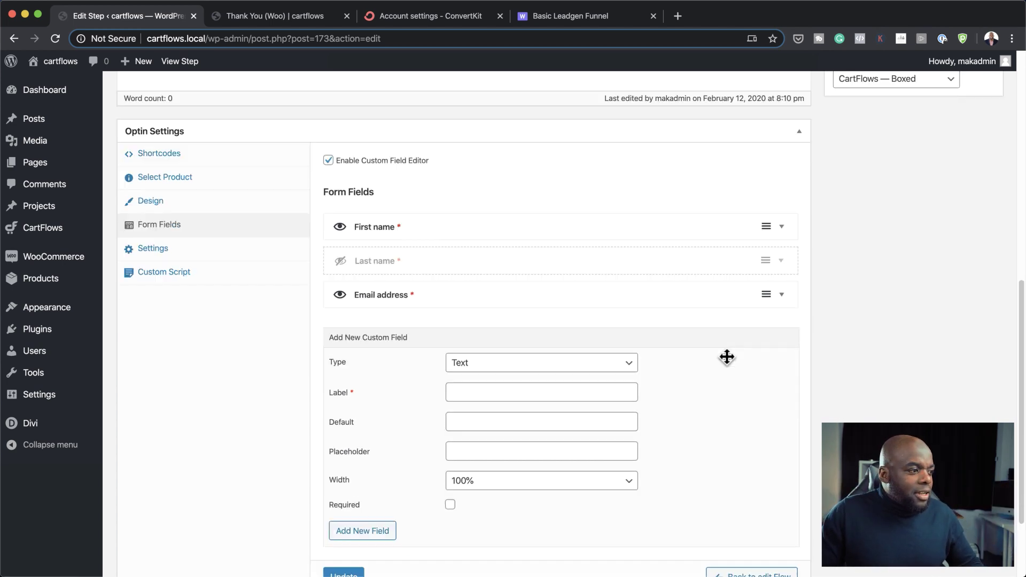
pyautogui.click(346, 470)
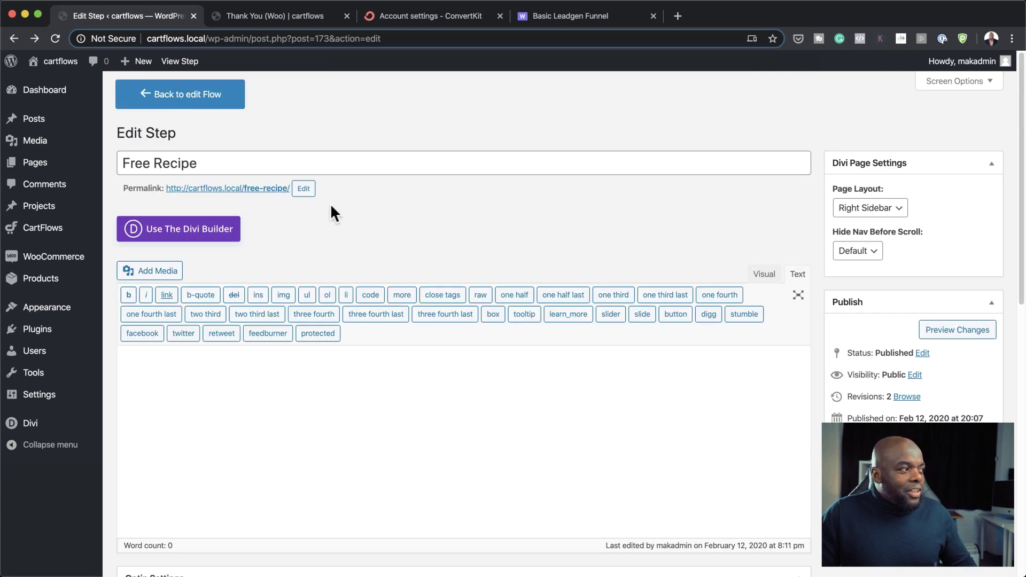
# Step: Switch Free Recipe to the Divi Builder, choose Build From Scratch, and close Insert Row
pyautogui.click(190, 235)
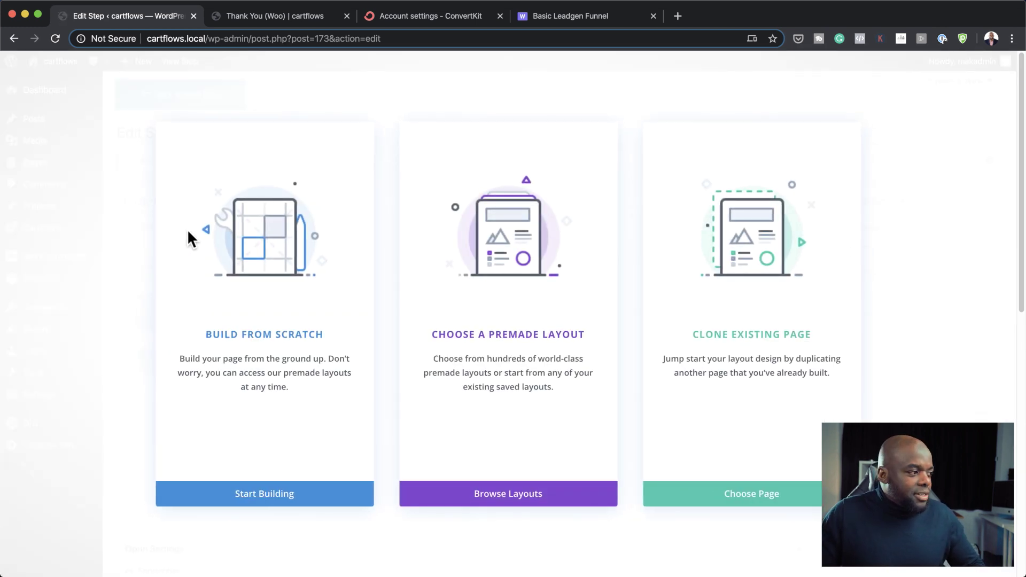
pyautogui.click(282, 340)
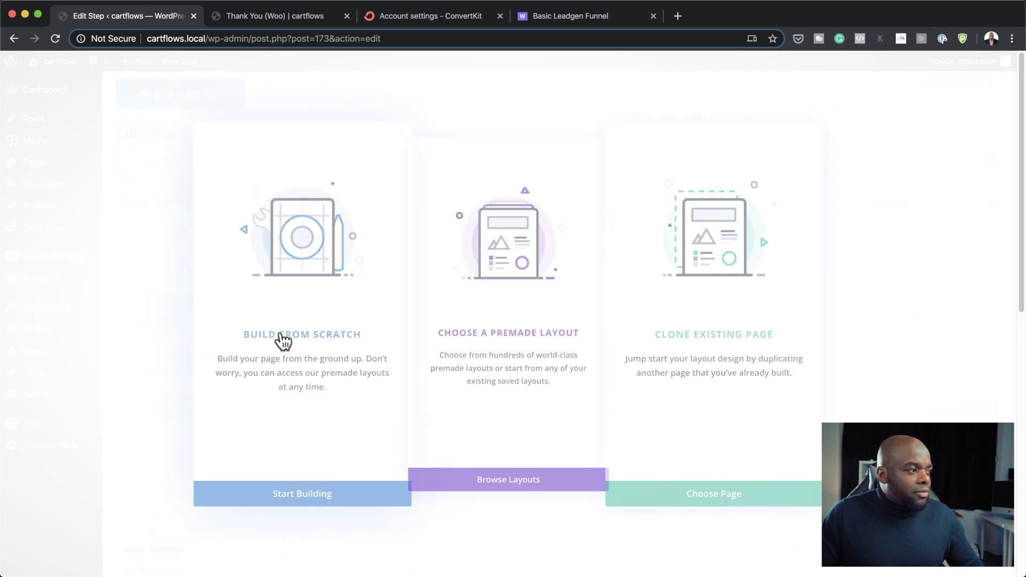
pyautogui.click(592, 168)
pyautogui.scroll(-1, 647, 415)
pyautogui.scroll(-1, 646, 415)
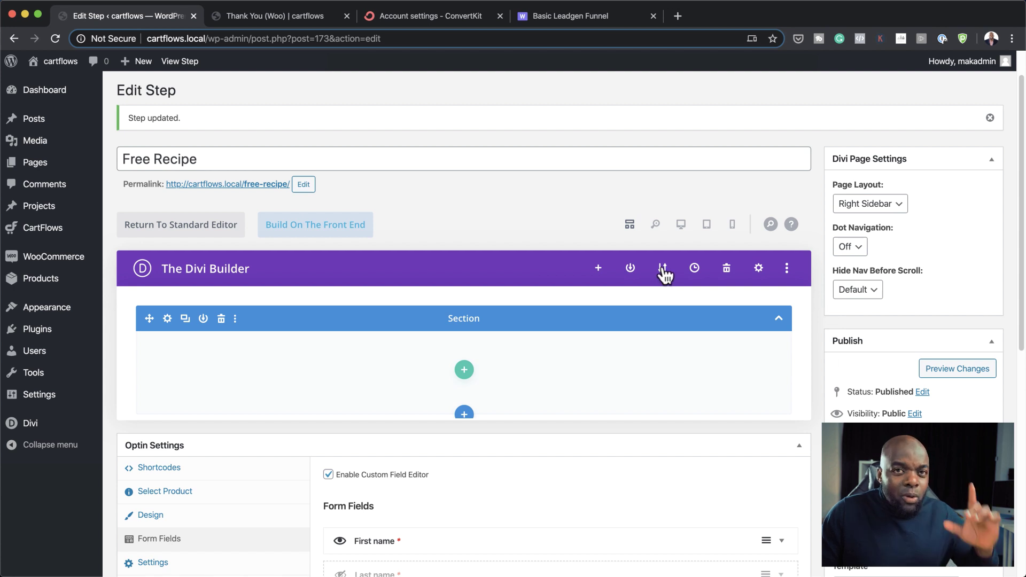
# Step: Import the LANDING OPT.json layout from Downloads through Divi's Portability import
pyautogui.click(665, 274)
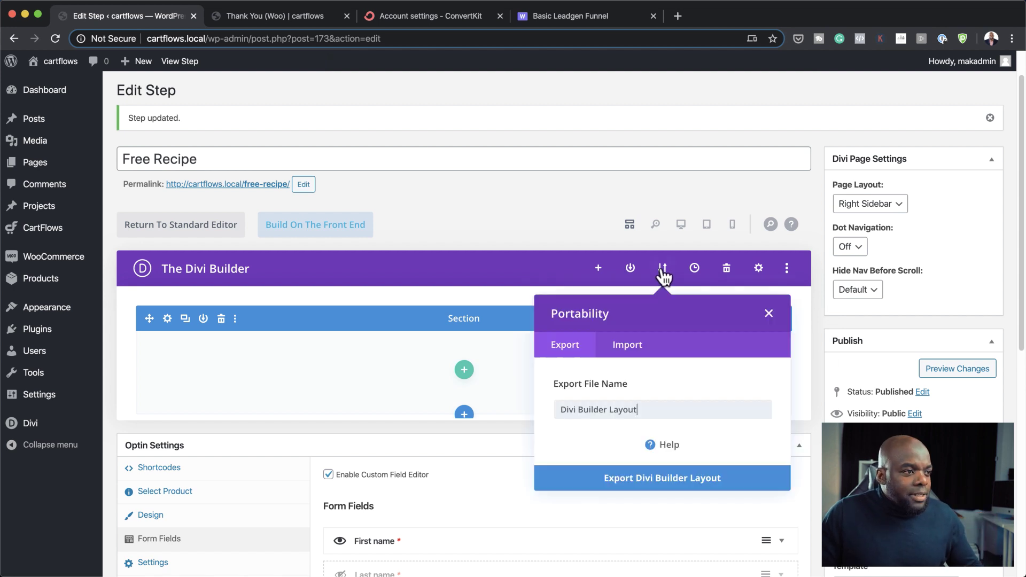
pyautogui.click(639, 354)
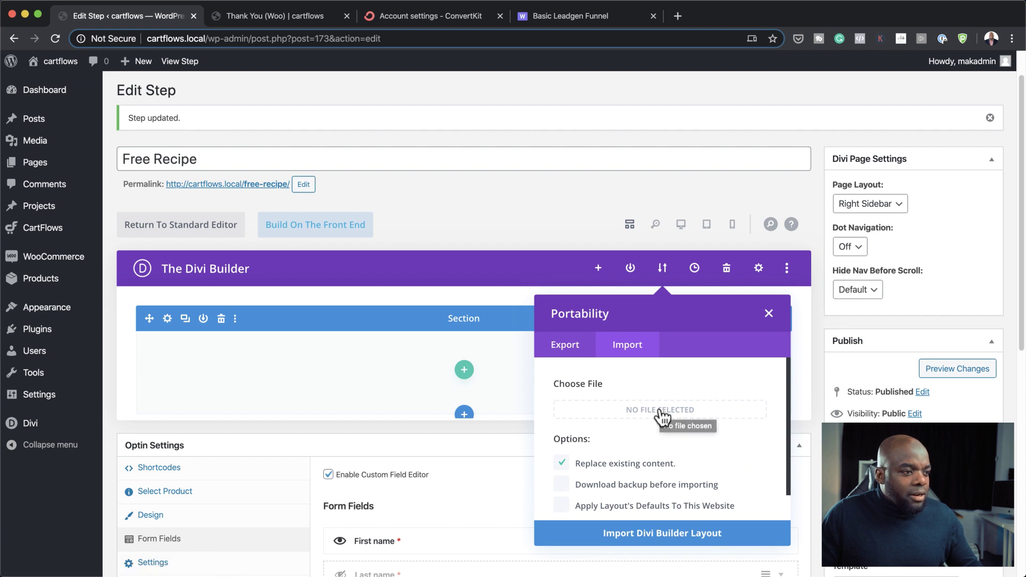
pyautogui.click(663, 414)
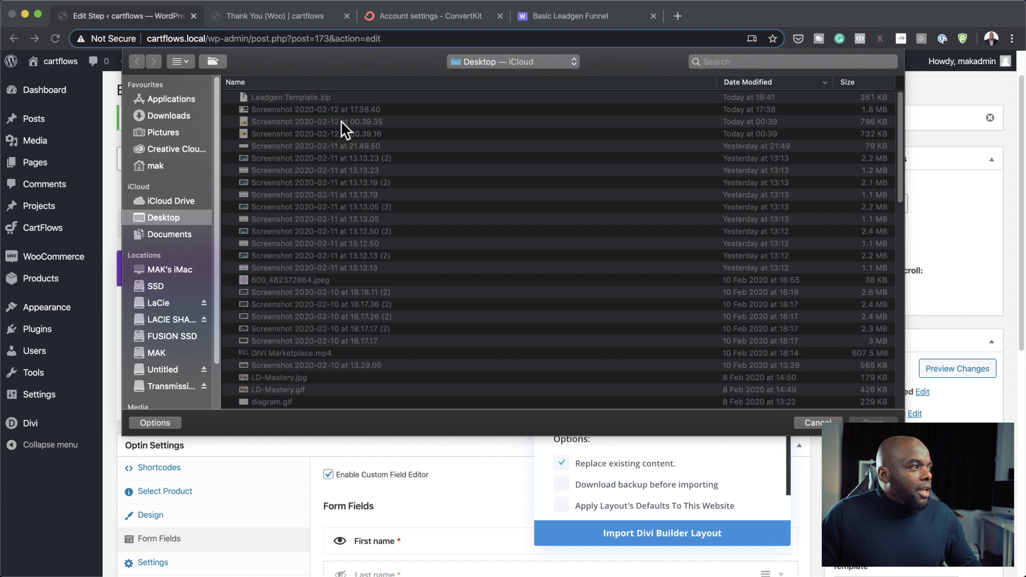
pyautogui.click(184, 114)
pyautogui.click(230, 121)
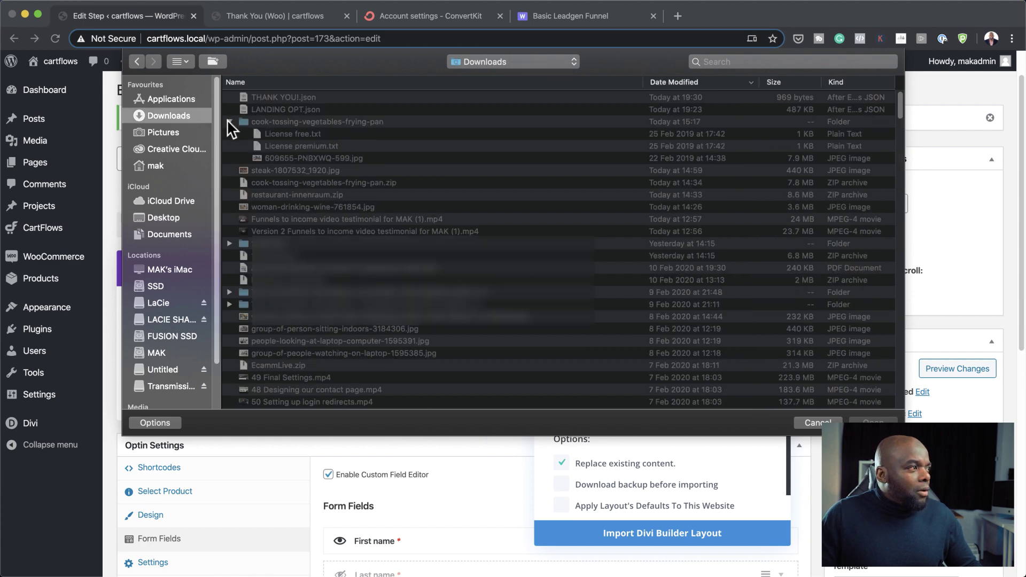
pyautogui.click(276, 109)
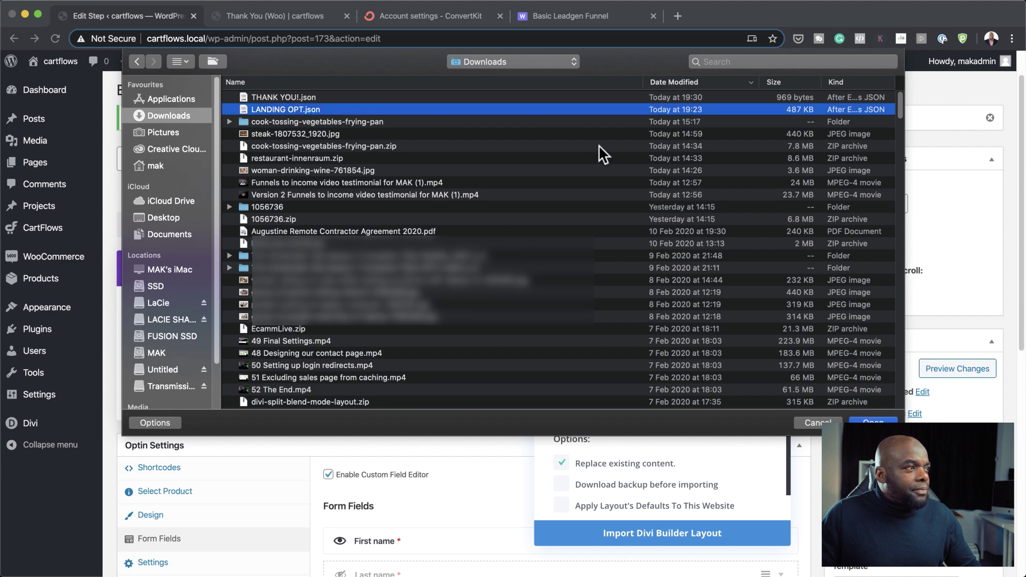
pyautogui.press('Return')
pyautogui.click(693, 538)
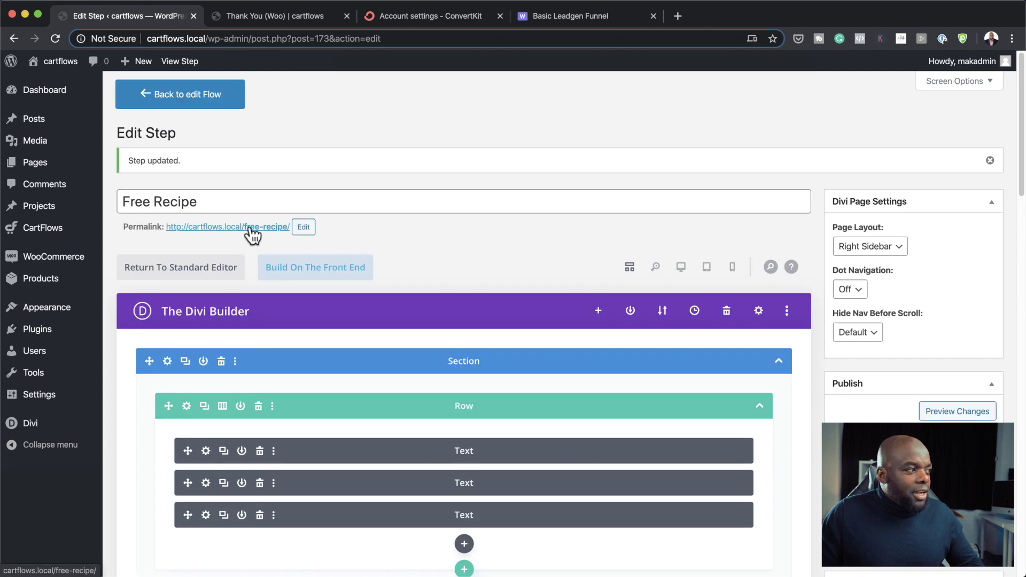
# Step: Preview the live Free Recipe page in a new tab, scrolling through the imported design
pyautogui.keyDown('super'); pyautogui.click(249, 228); pyautogui.keyUp('super')
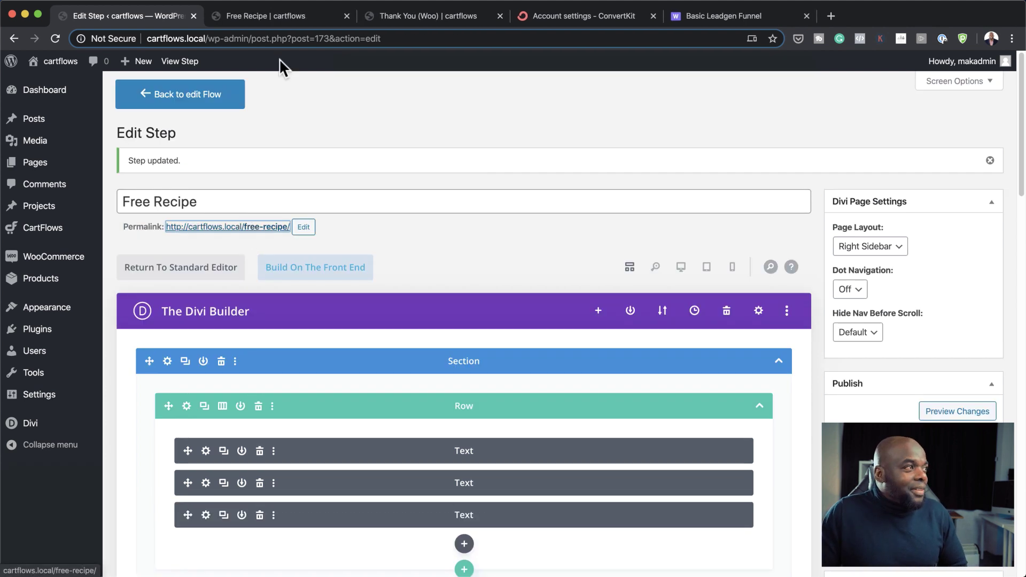
pyautogui.click(293, 15)
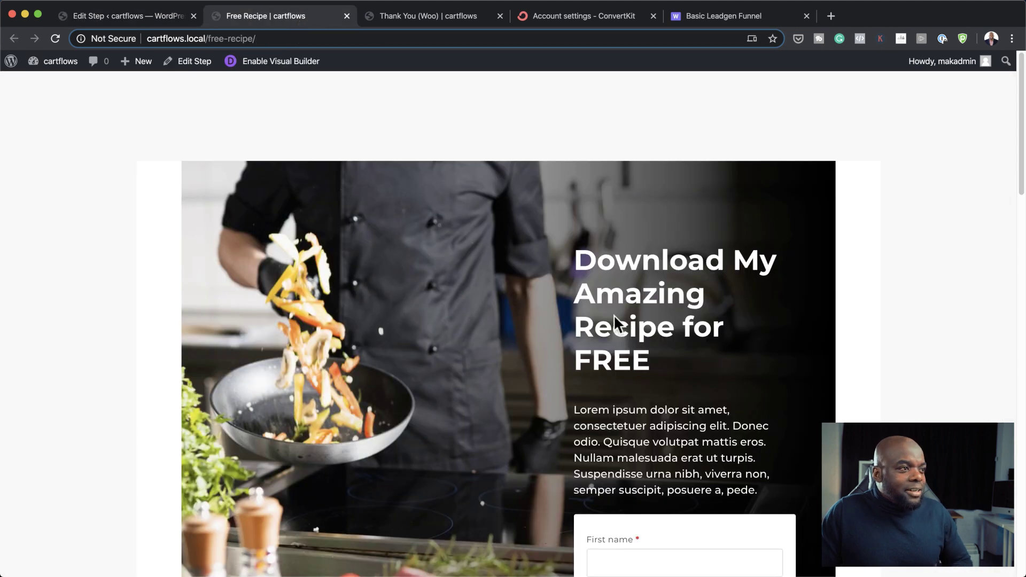
pyautogui.scroll(-3, 622, 318)
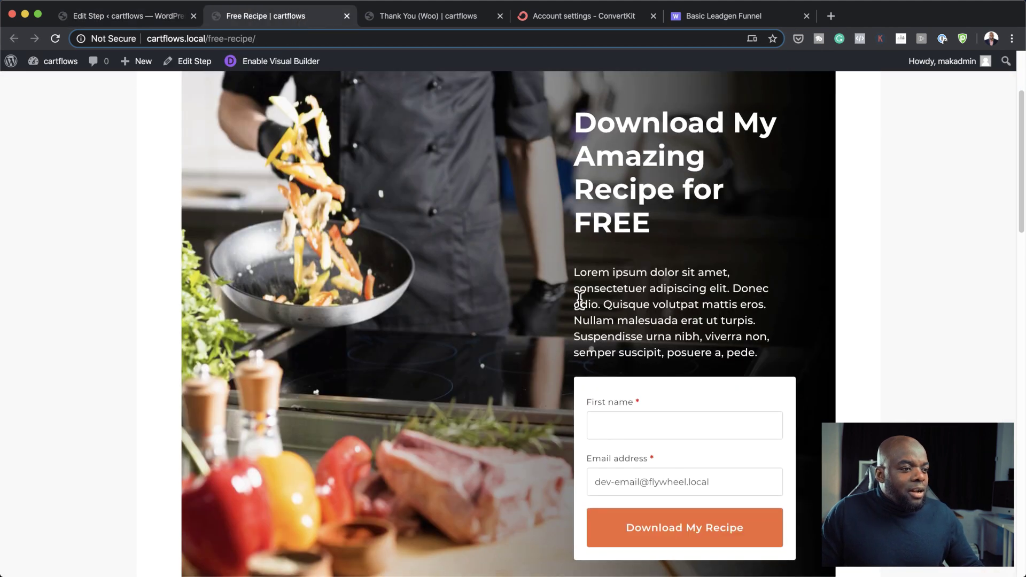
pyautogui.scroll(3, 791, 310)
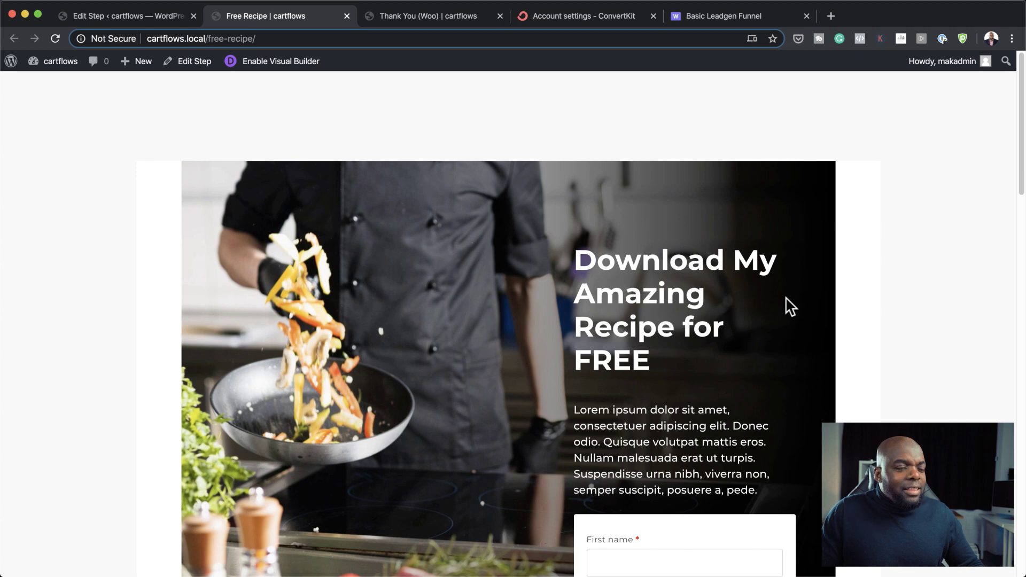
pyautogui.click(168, 13)
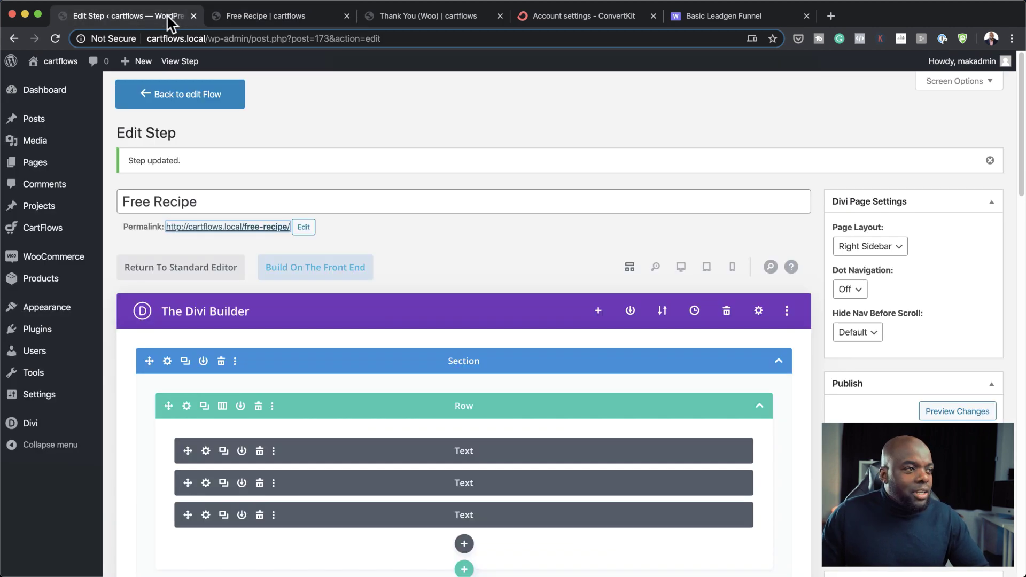
pyautogui.scroll(-5, 799, 319)
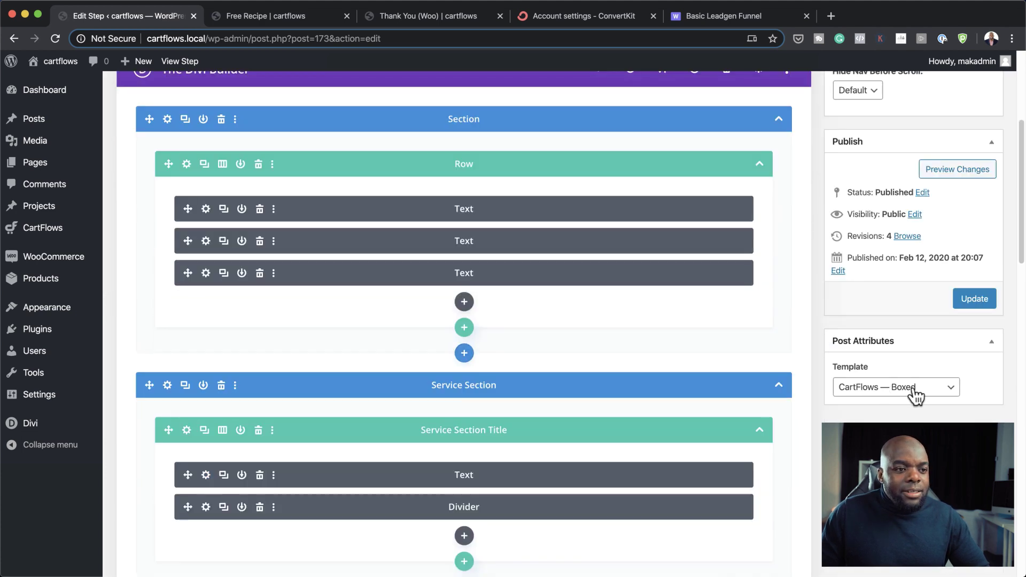
pyautogui.click(324, 20)
pyautogui.scroll(-2, 809, 347)
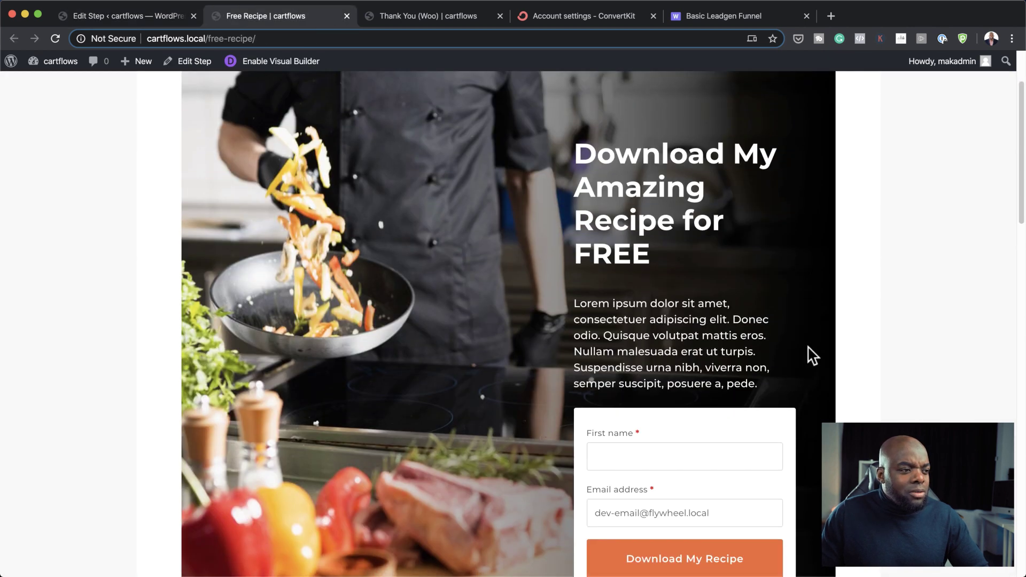
pyautogui.scroll(-3, 810, 354)
pyautogui.scroll(-3, 811, 355)
pyautogui.scroll(3, 811, 355)
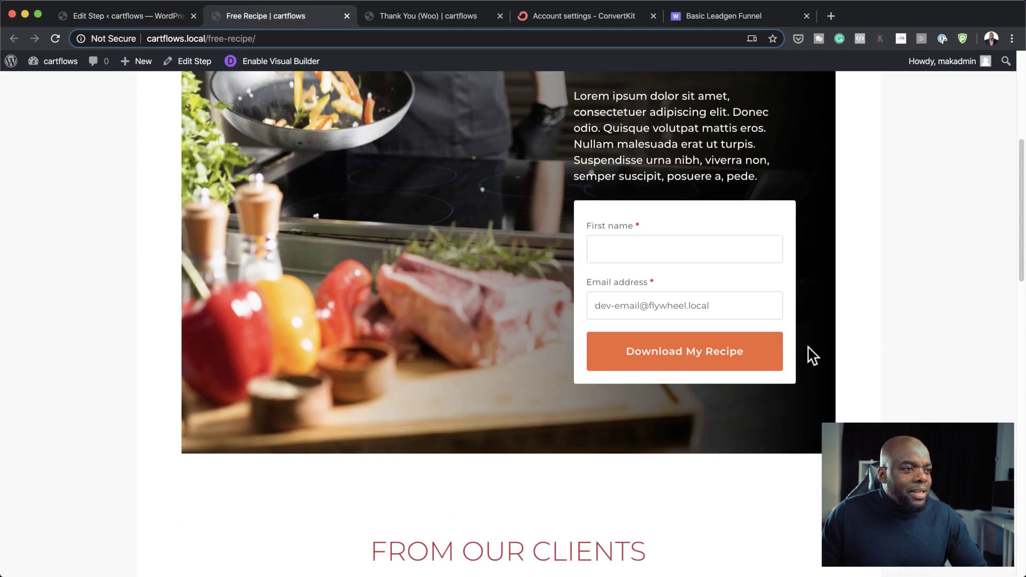
pyautogui.scroll(5, 912, 337)
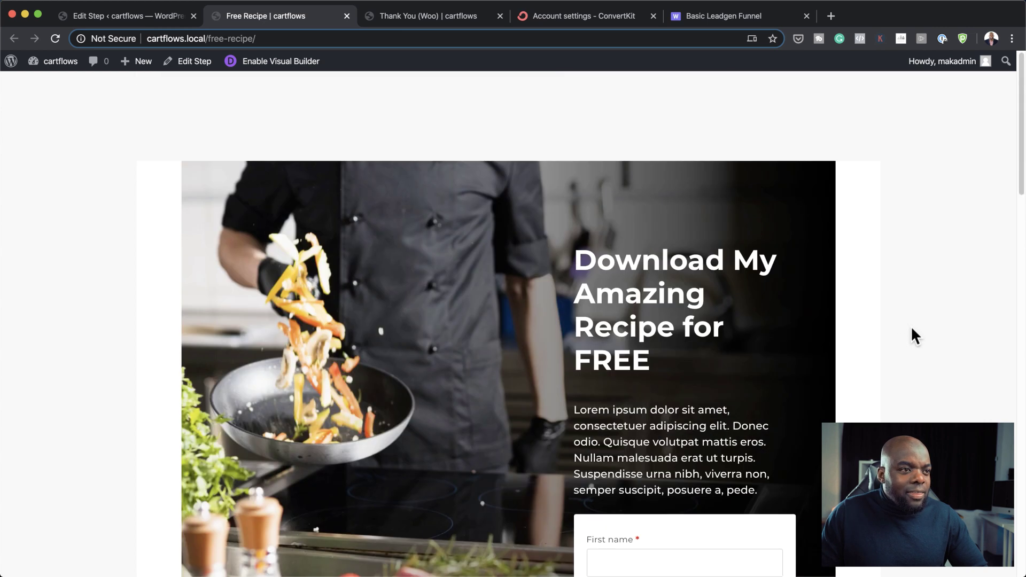
# Step: Set the step's Template to Template for Page Builders and update it
pyautogui.click(129, 16)
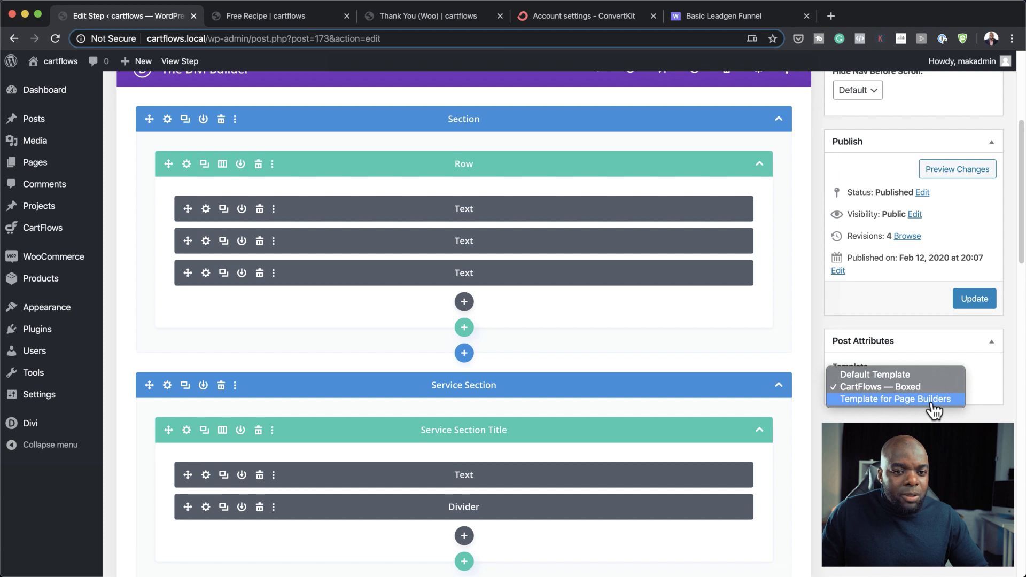
pyautogui.click(933, 401)
pyautogui.click(975, 298)
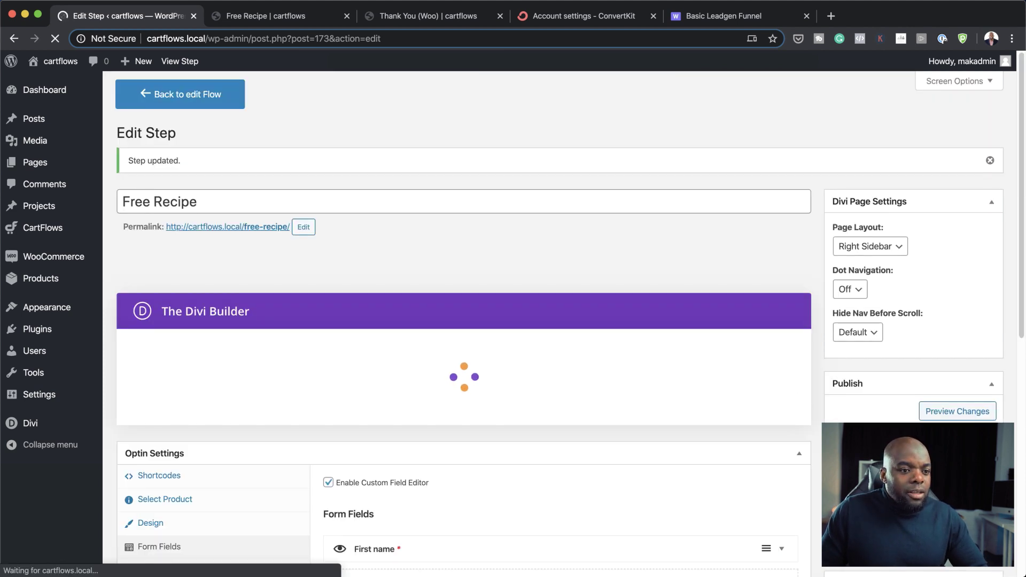
# Step: Reload the live Free Recipe page to check the full-width layout, then return to editing
pyautogui.click(298, 15)
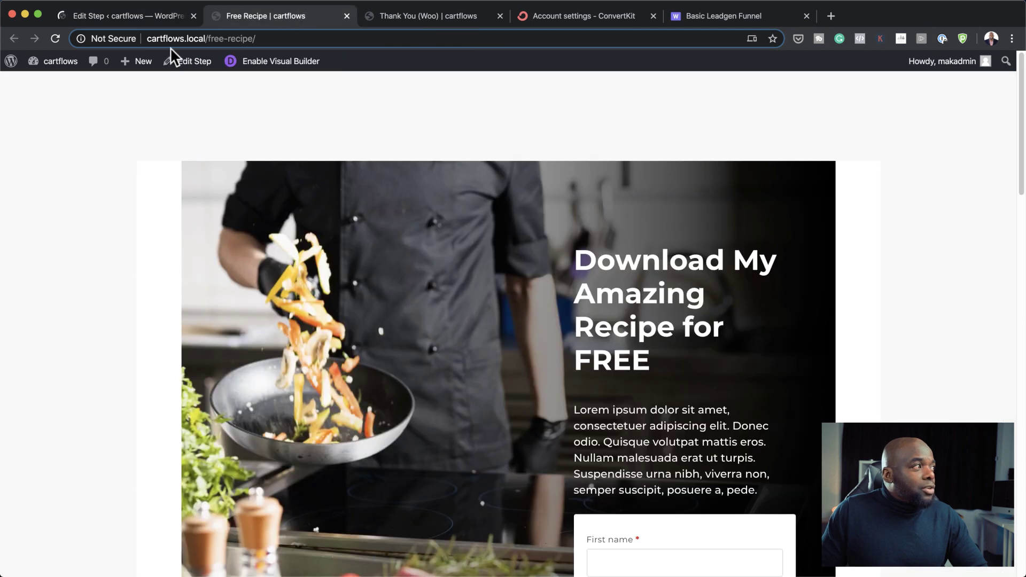
pyautogui.click(55, 40)
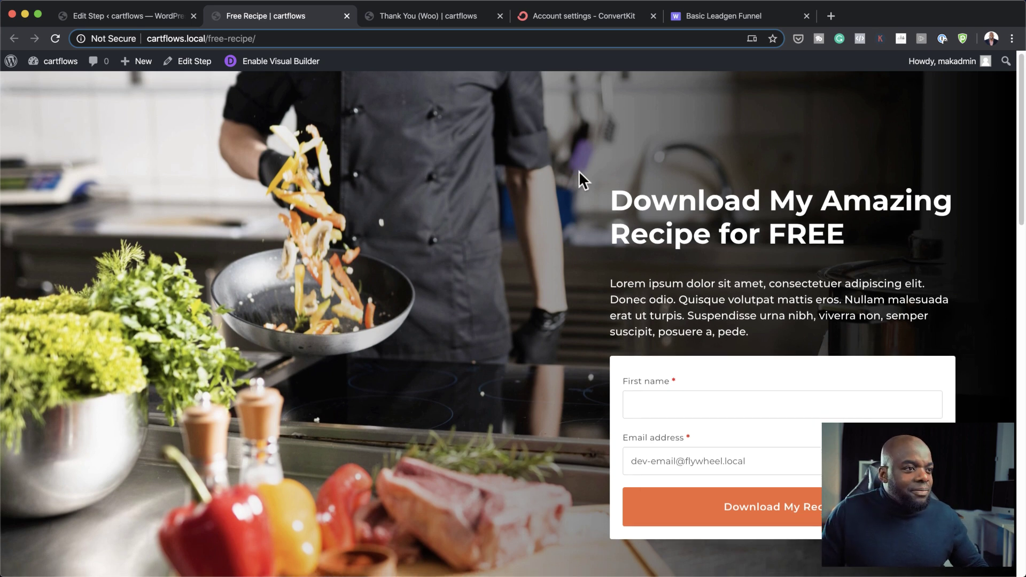
pyautogui.scroll(-6, 579, 171)
pyautogui.scroll(-8, 579, 171)
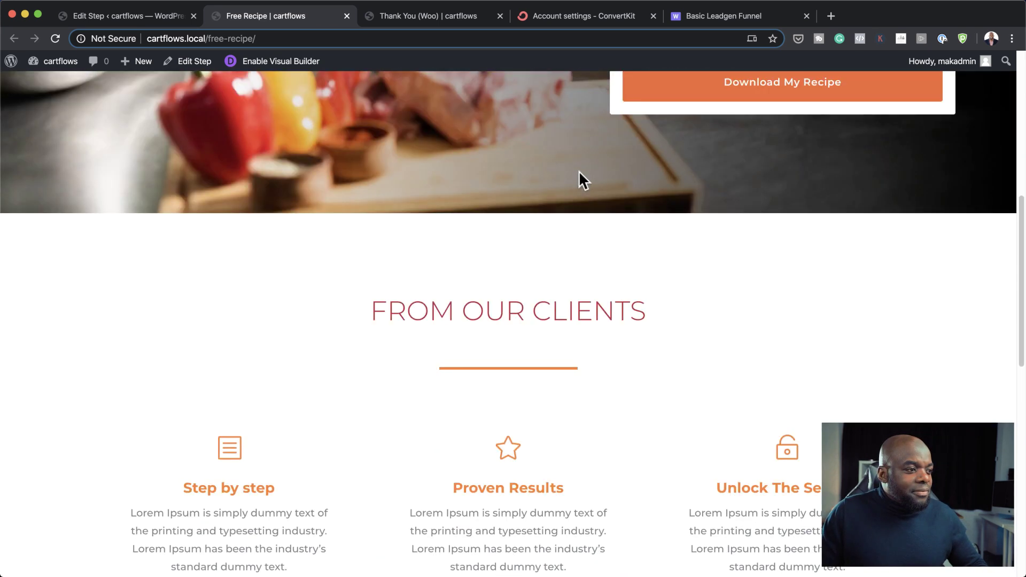
pyautogui.scroll(-6, 579, 172)
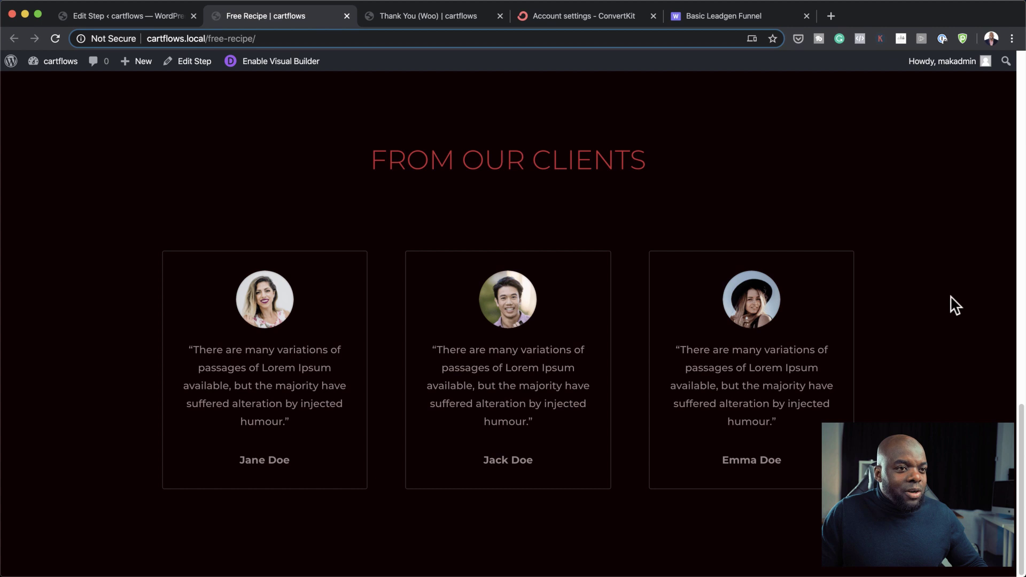
pyautogui.scroll(15, 889, 305)
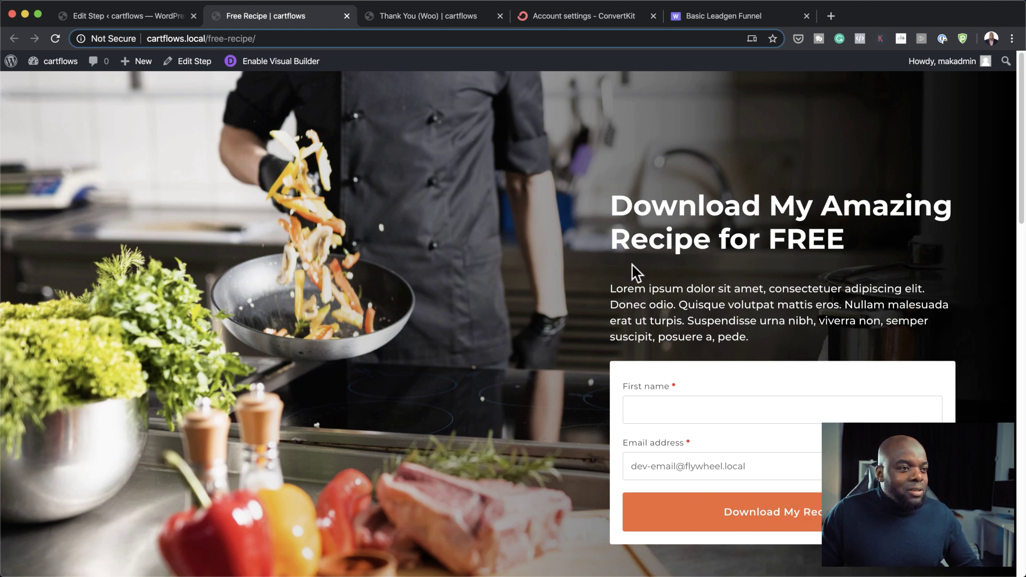
pyautogui.click(139, 16)
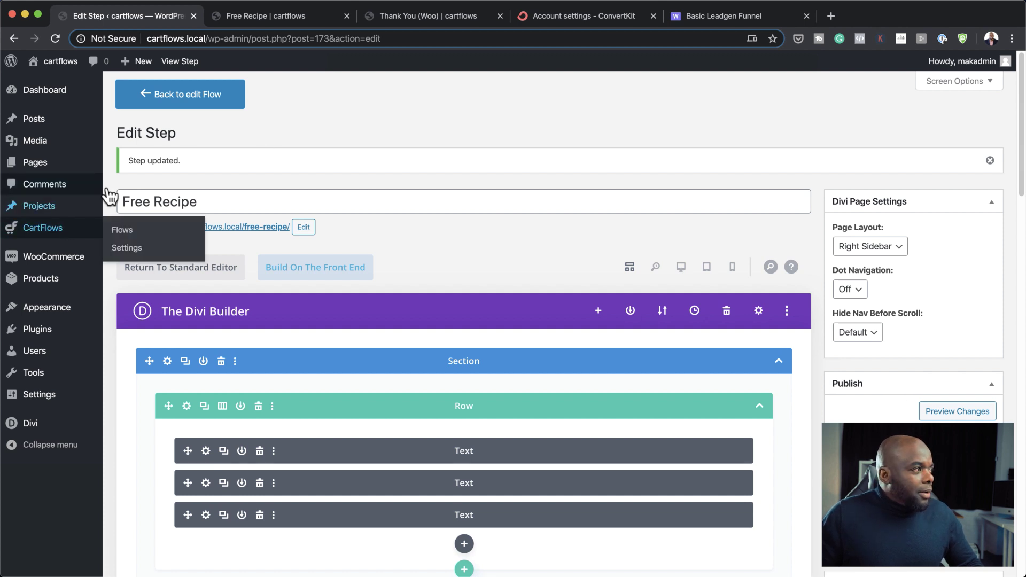
# Step: Open the Thank You step in the Divi Builder with a from-scratch layout
pyautogui.click(174, 102)
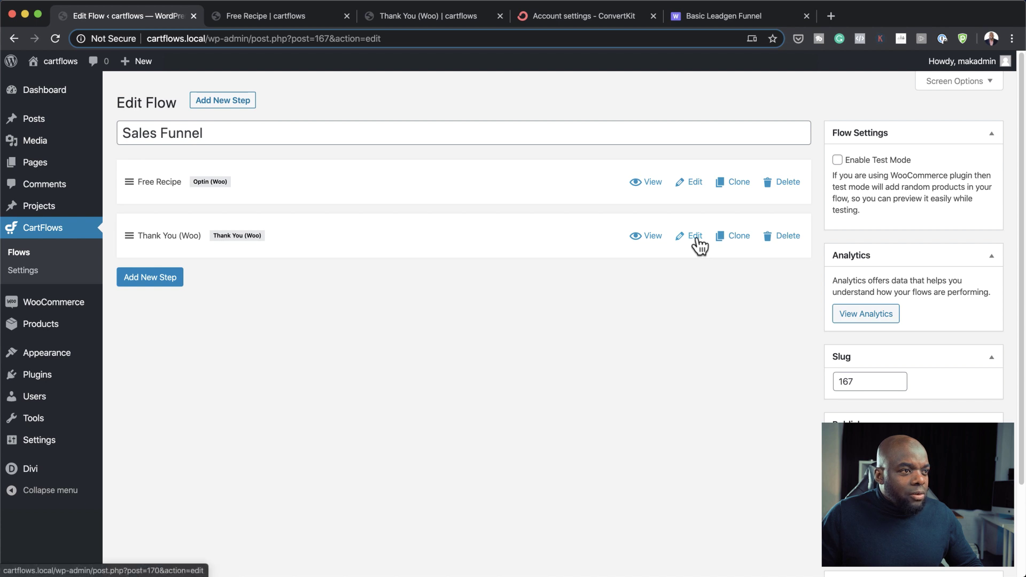
pyautogui.click(696, 237)
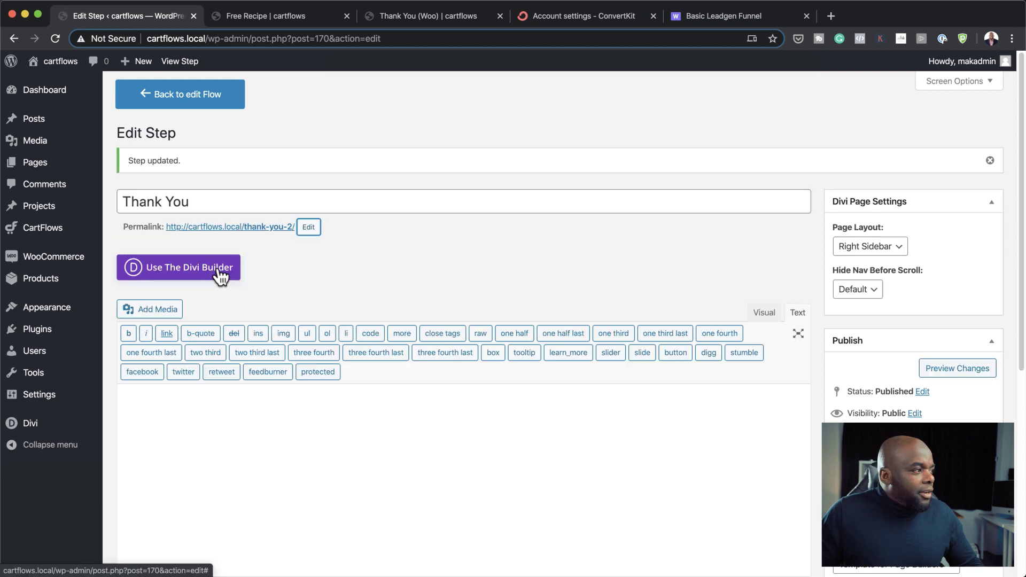
pyautogui.click(217, 271)
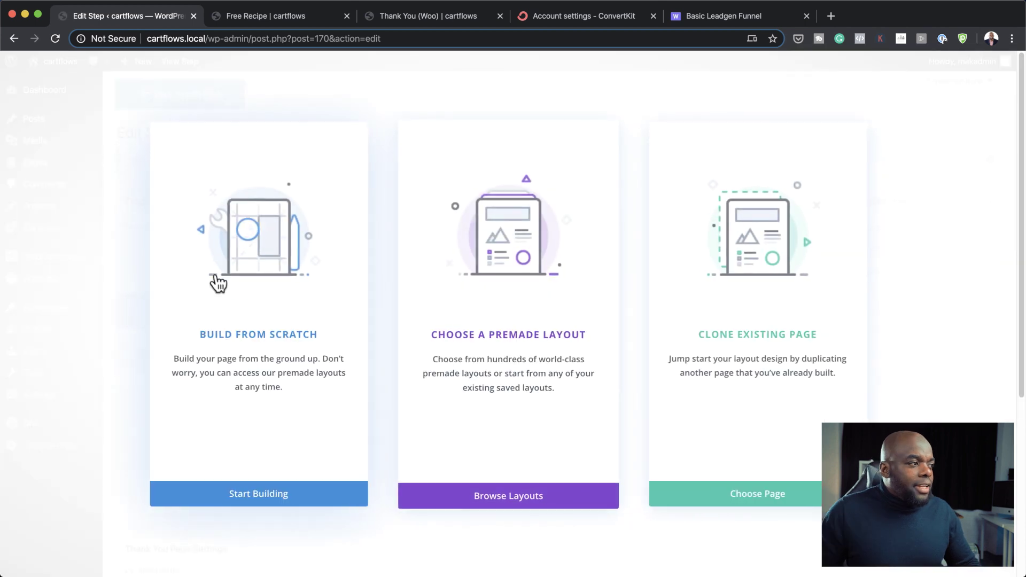
pyautogui.click(311, 340)
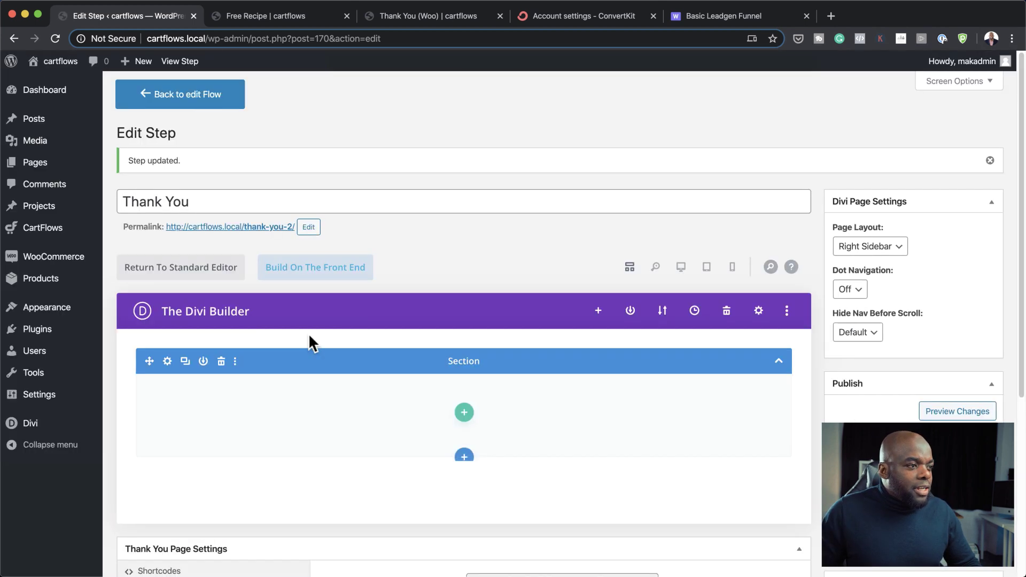
pyautogui.click(571, 109)
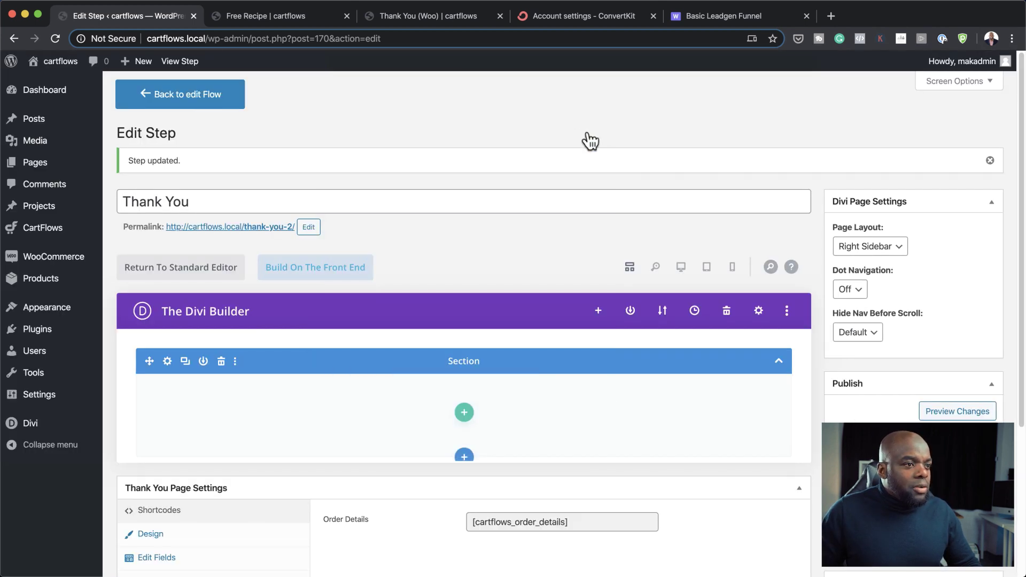
# Step: Import the THANK YOU!.json layout through Divi's Portability import
pyautogui.click(663, 315)
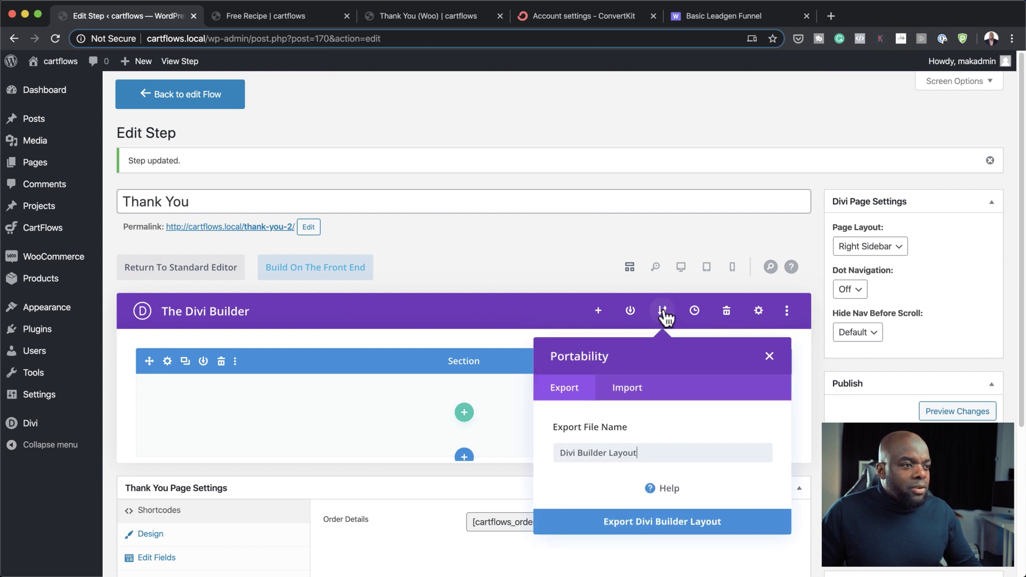
pyautogui.click(623, 388)
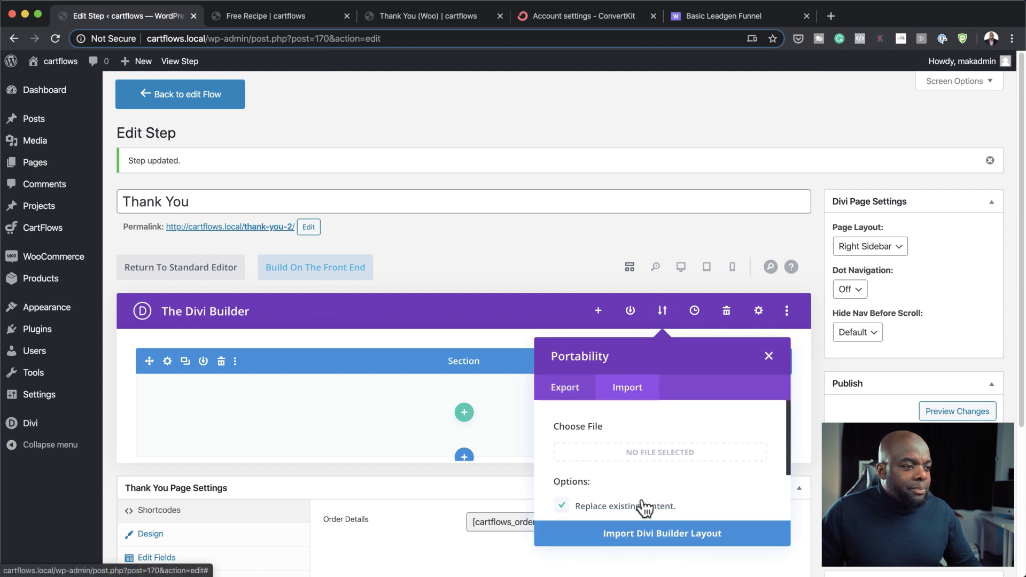
pyautogui.click(663, 453)
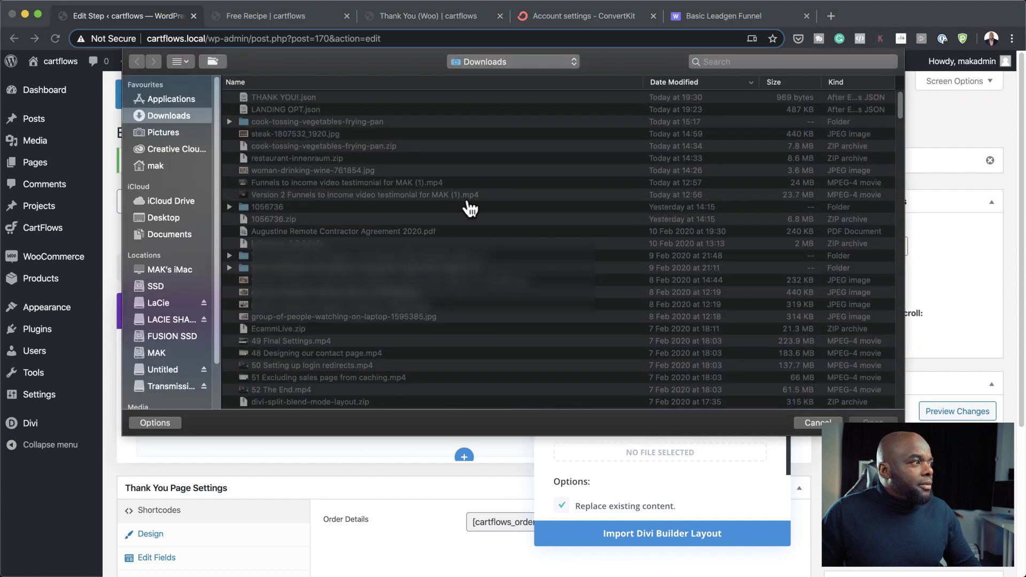
pyautogui.click(323, 97)
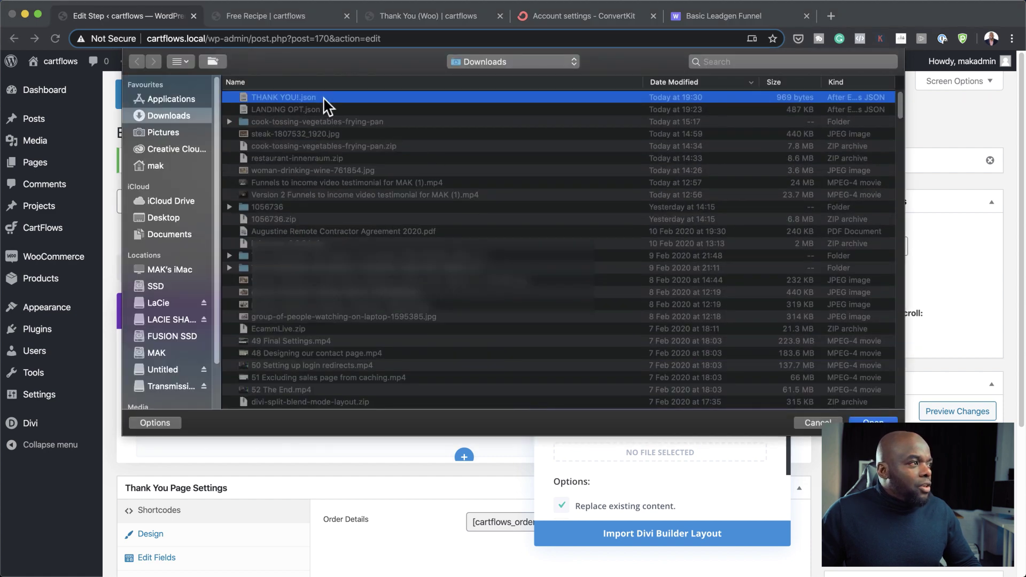
pyautogui.click(860, 420)
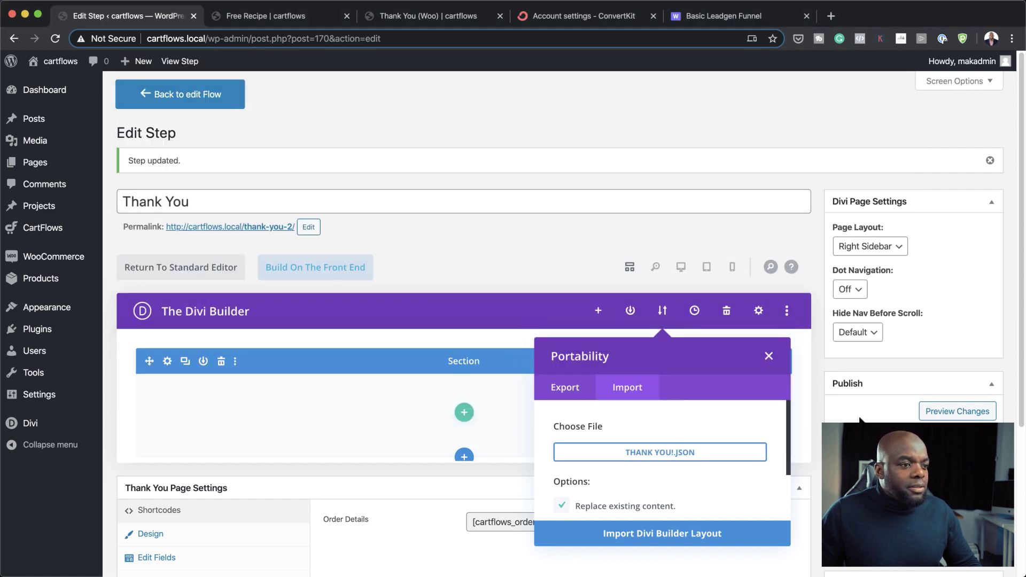
pyautogui.click(701, 533)
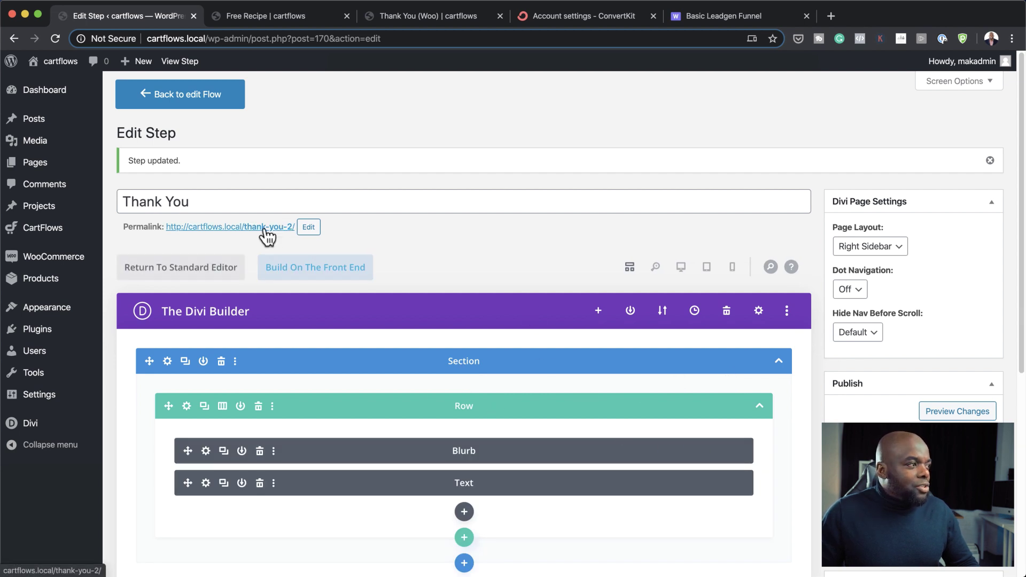
# Step: Open the live Thank You page and highlight its 'Order not found' notice
pyautogui.click(264, 229)
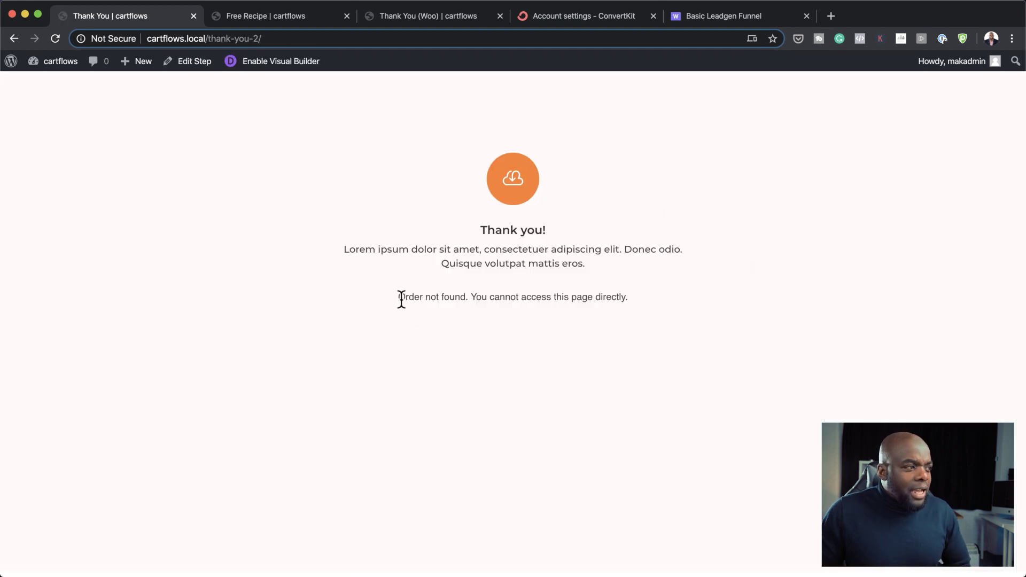
pyautogui.moveTo(397, 300); pyautogui.dragTo(639, 312)
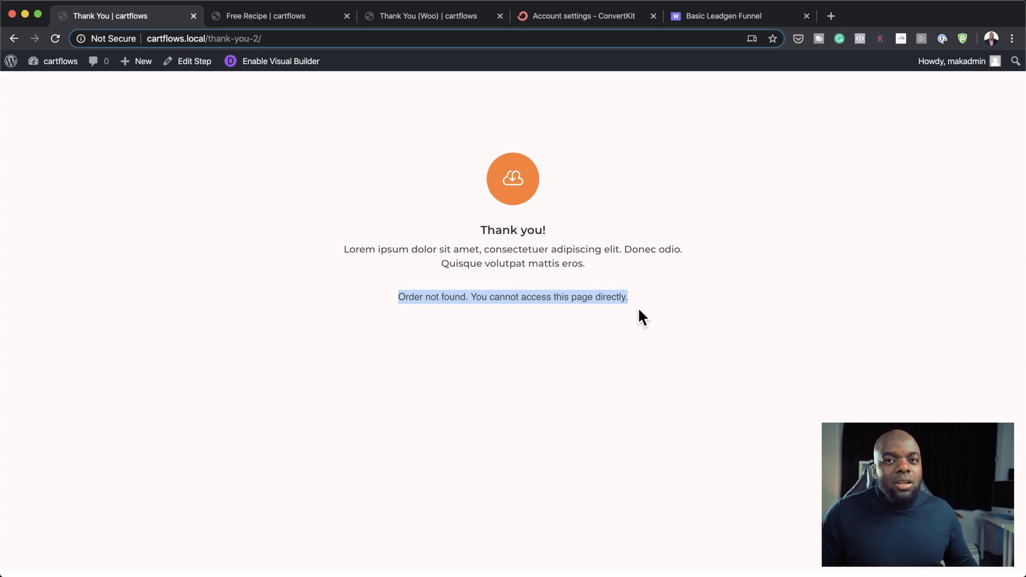
pyautogui.click(644, 299)
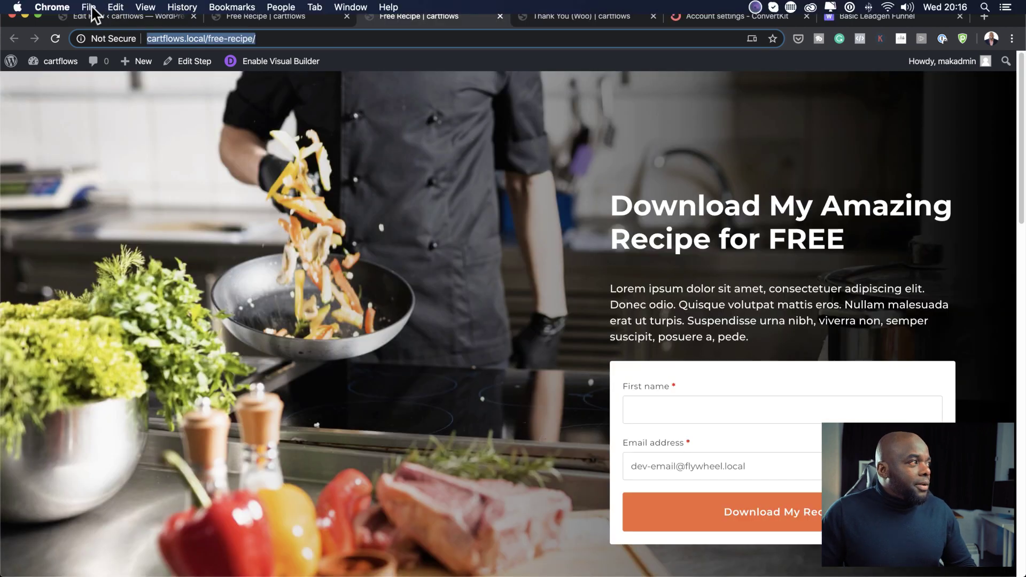
# Step: Load cartflows.local/free-recipe/ in a new incognito window
pyautogui.click(88, 7)
pyautogui.click(115, 46)
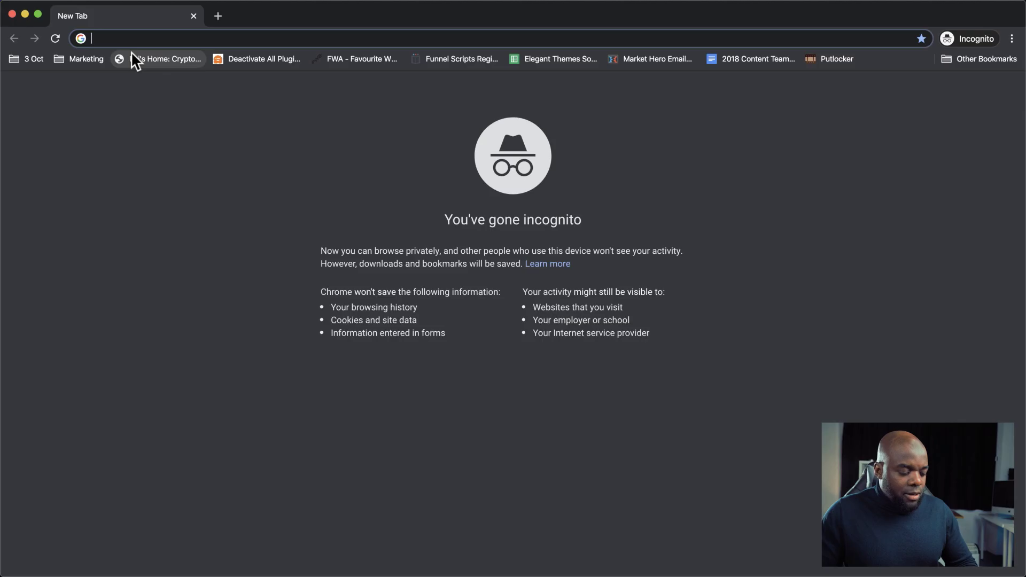
pyautogui.write('http://cartflows.local/free-recipe/')
pyautogui.press('Return')
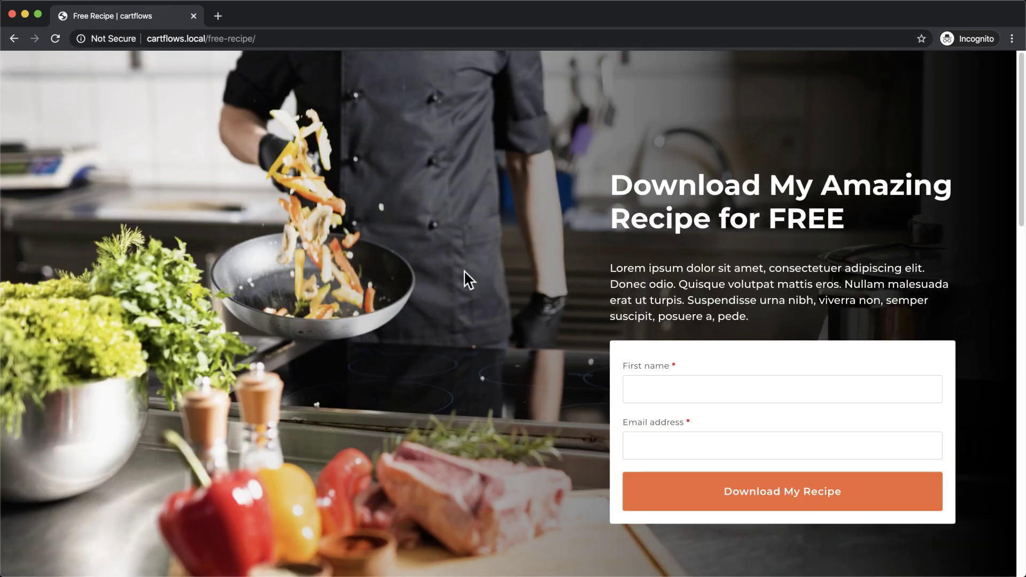
# Step: Fill in the first name and subscriber's email, then submit Download My Recipe
pyautogui.click(715, 387)
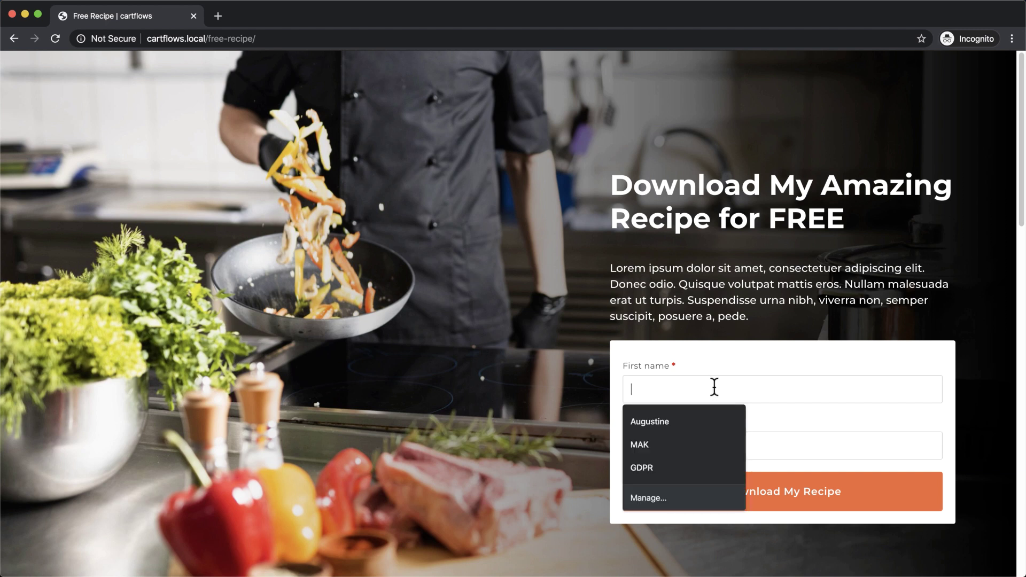
pyautogui.click(703, 423)
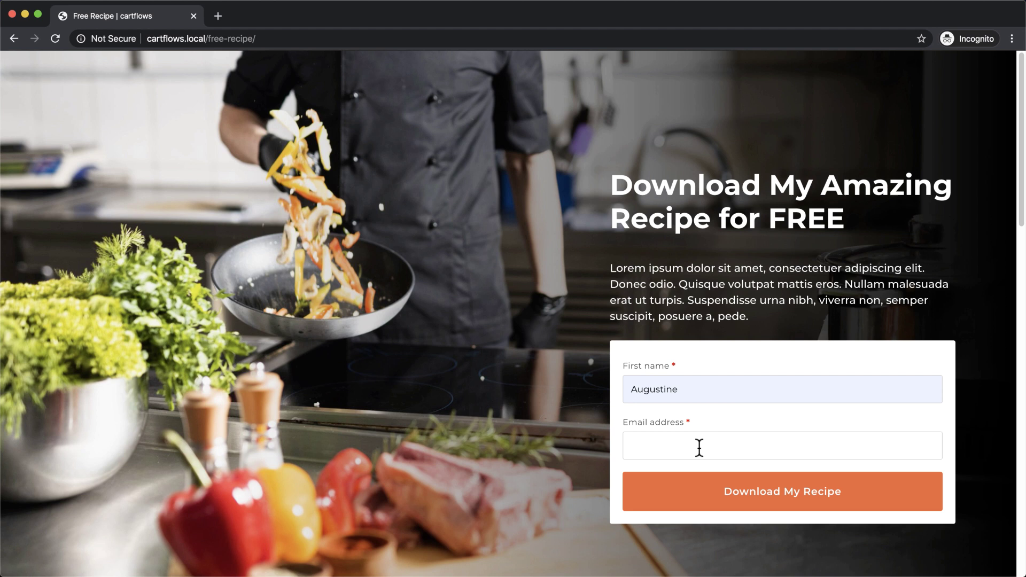
pyautogui.click(699, 448)
pyautogui.click(803, 496)
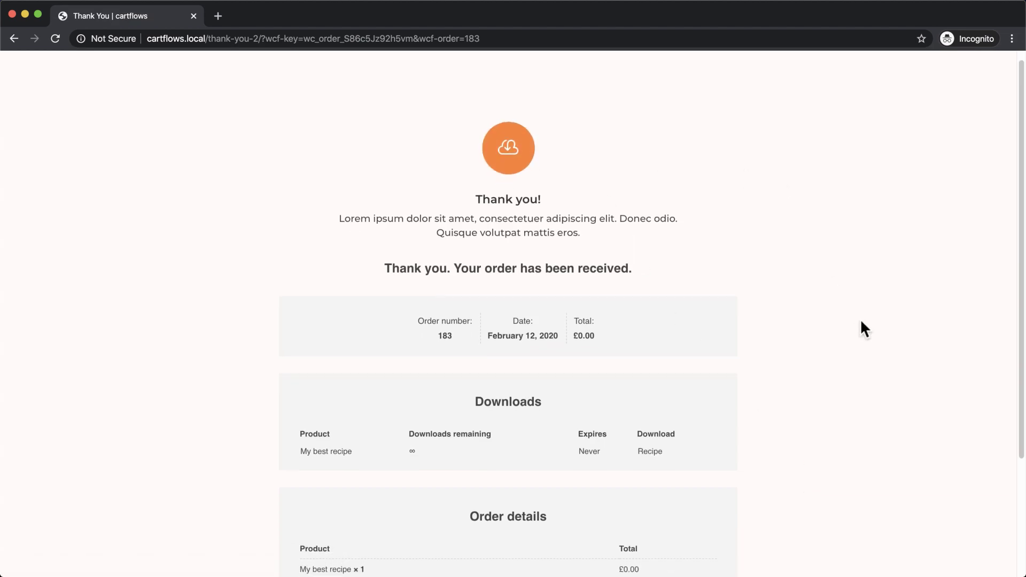
# Step: Download Leadgen-Template.zip via the Recipe link in the thank-you page's Downloads table
pyautogui.scroll(-3, 861, 323)
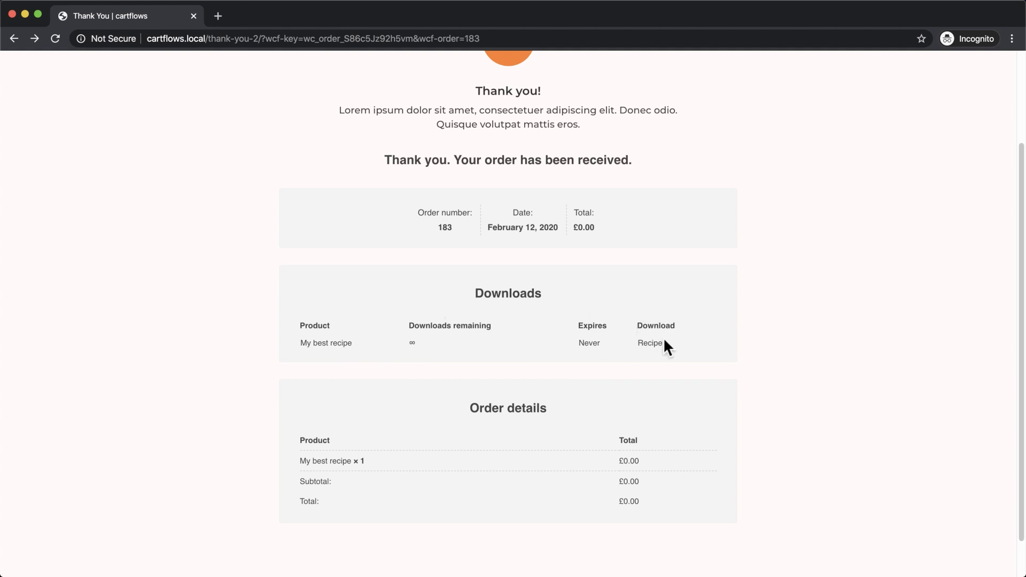
pyautogui.click(651, 343)
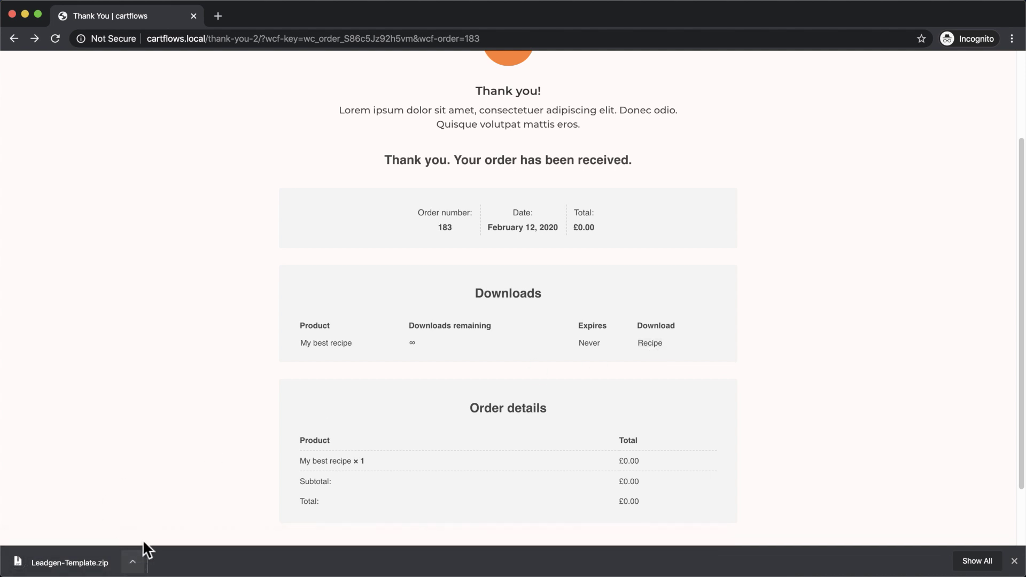
pyautogui.scroll(-3, 745, 397)
pyautogui.scroll(5, 744, 396)
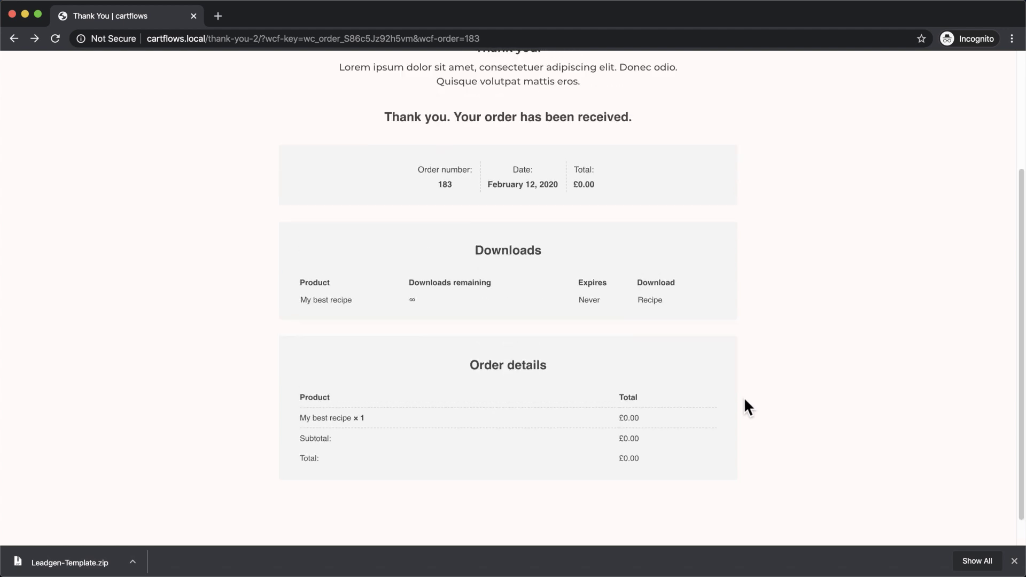
pyautogui.scroll(-3, 744, 408)
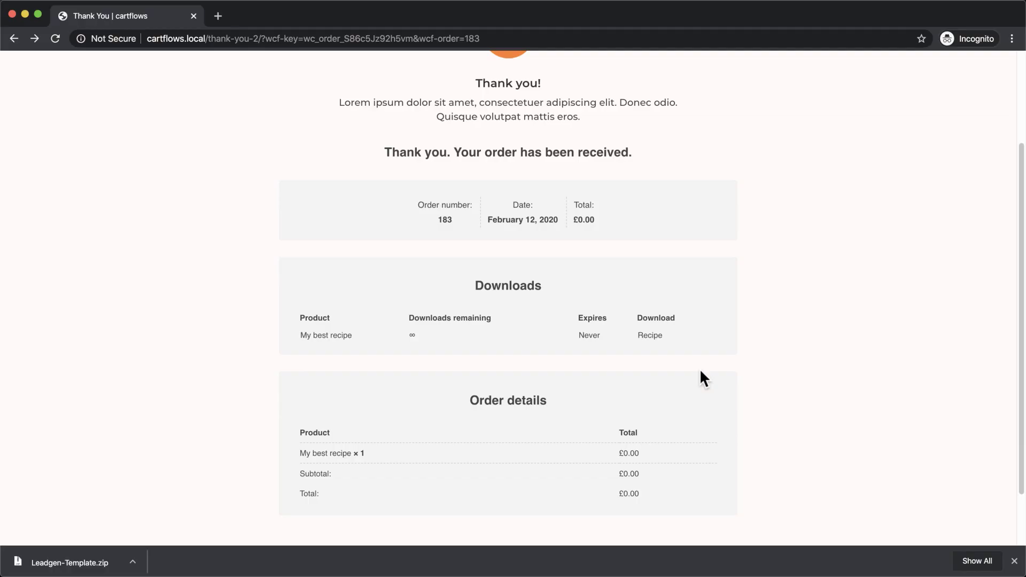
# Step: Check the new confirmed subscriber's details on ConvertKit's Subscribers page, then return to the list
pyautogui.press('super+w')
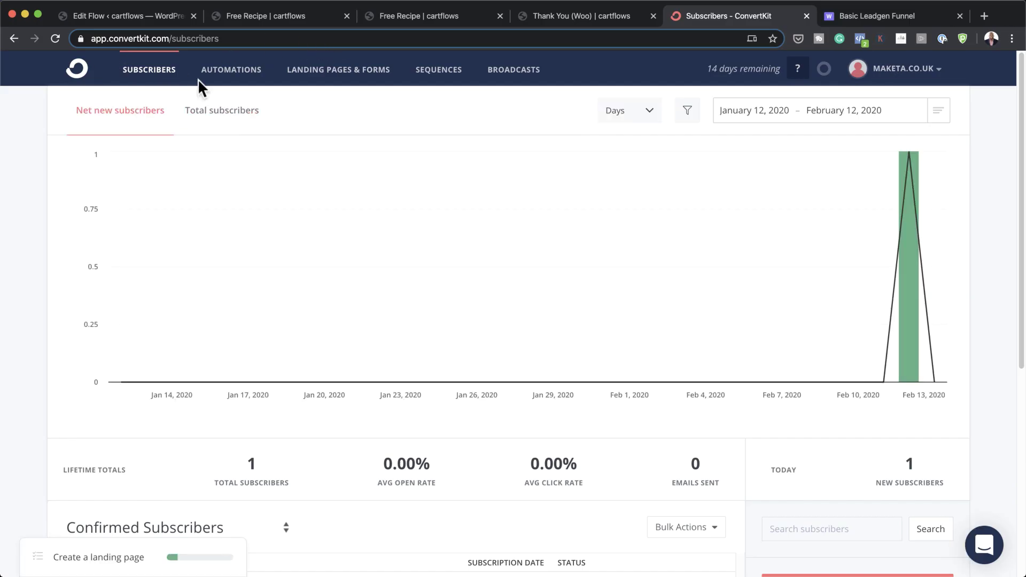
pyautogui.scroll(-5, 428, 286)
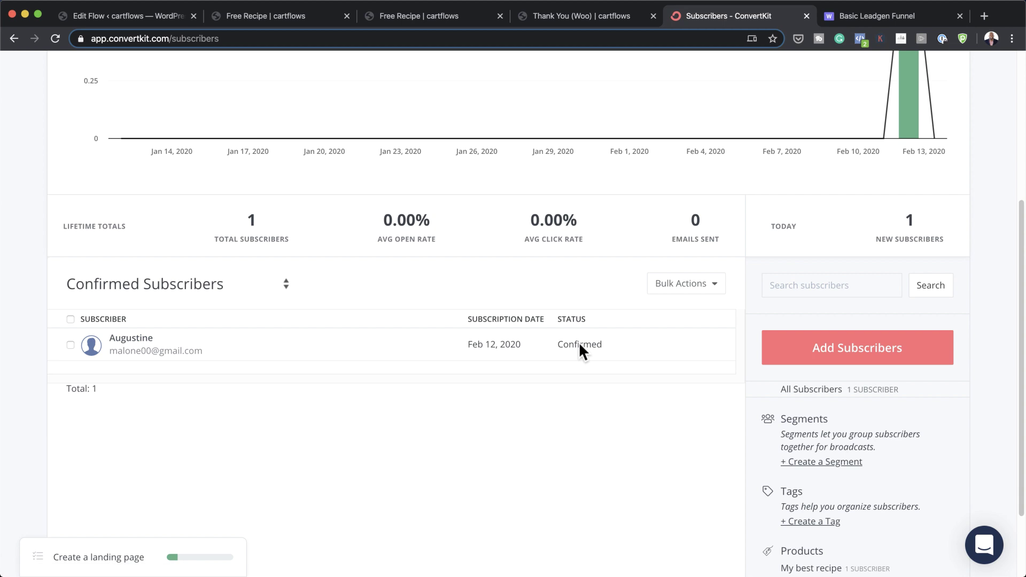
pyautogui.scroll(-2, 582, 348)
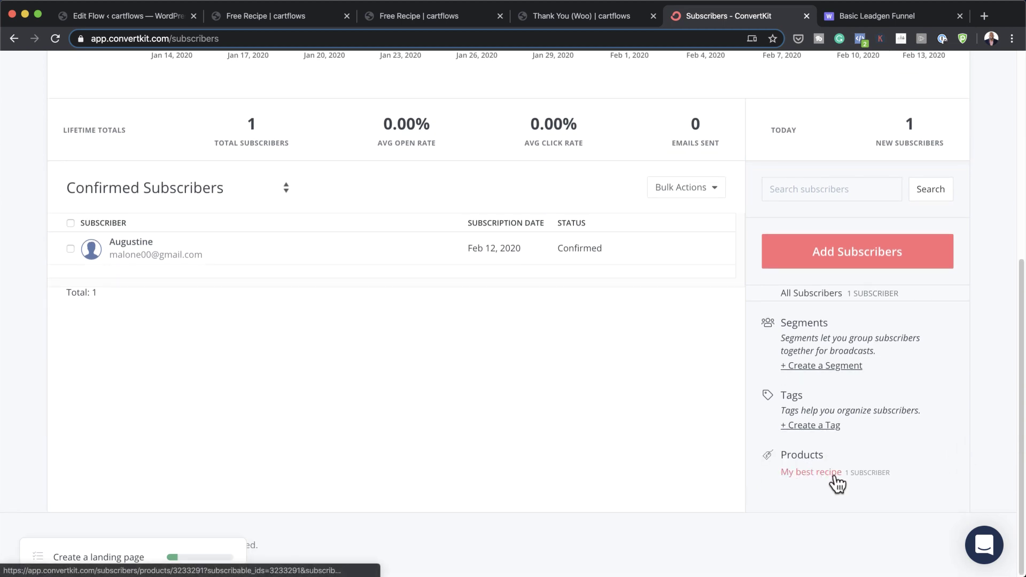
pyautogui.click(797, 473)
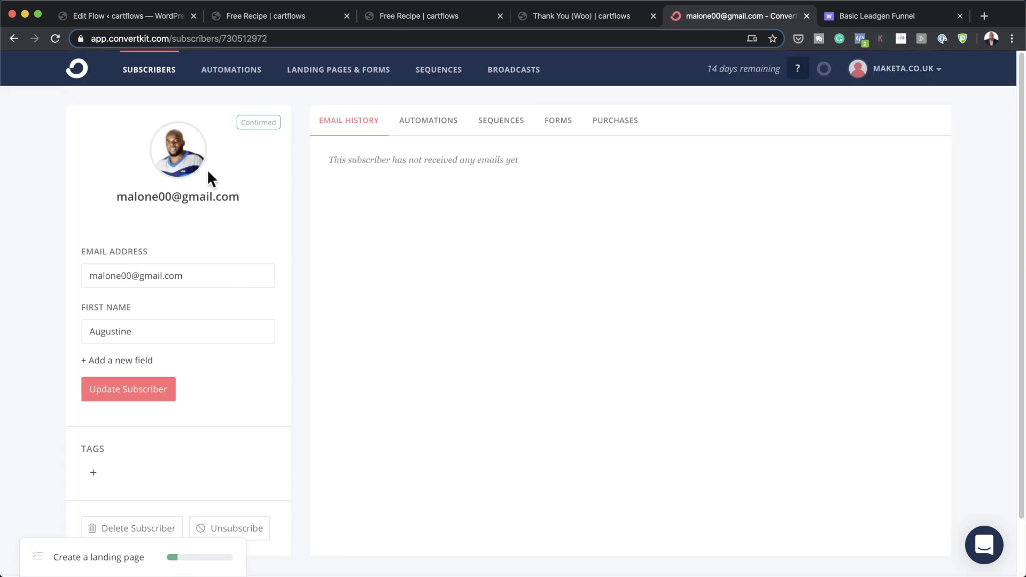
pyautogui.click(13, 38)
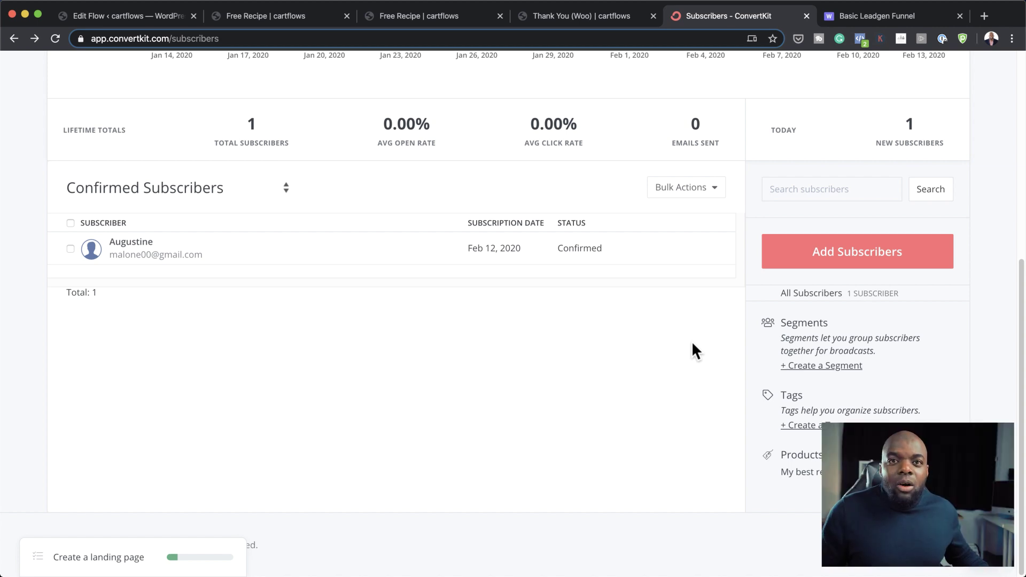
pyautogui.scroll(6, 311, 281)
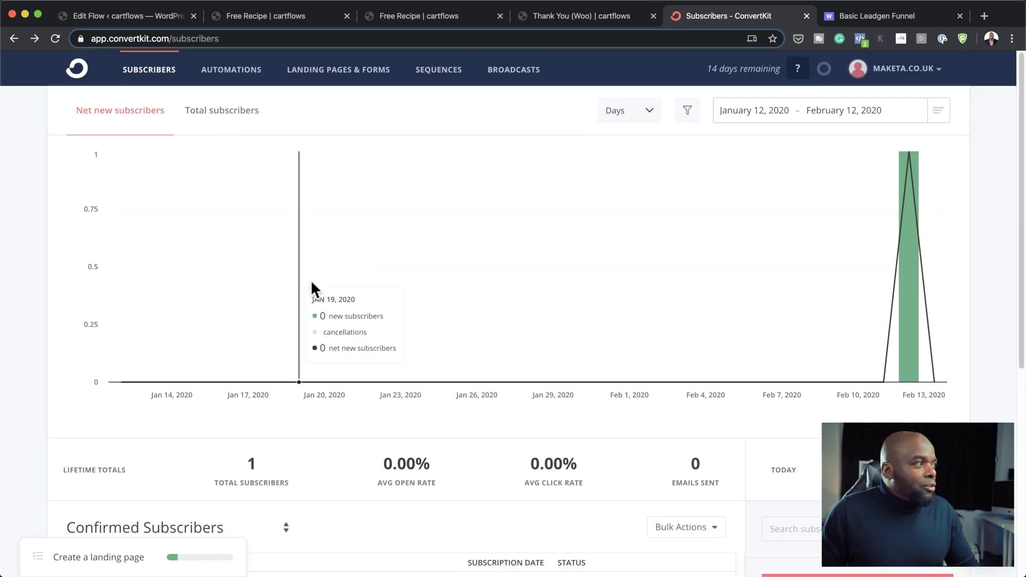
# Step: Create a broadcast whose recipients are only subscribers of the 'My best recipe' product, replacing All Subscribers
pyautogui.click(532, 68)
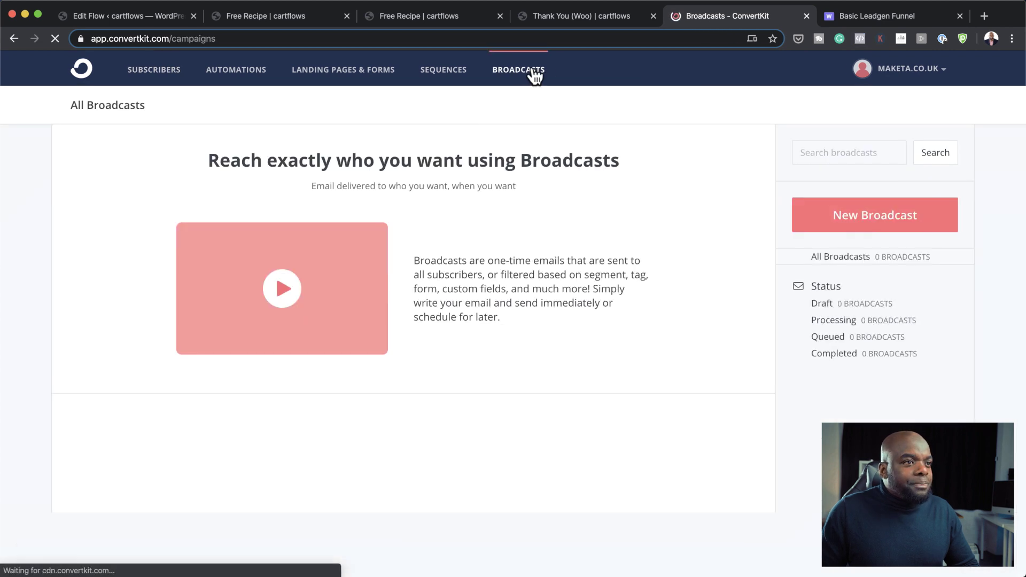
pyautogui.click(862, 227)
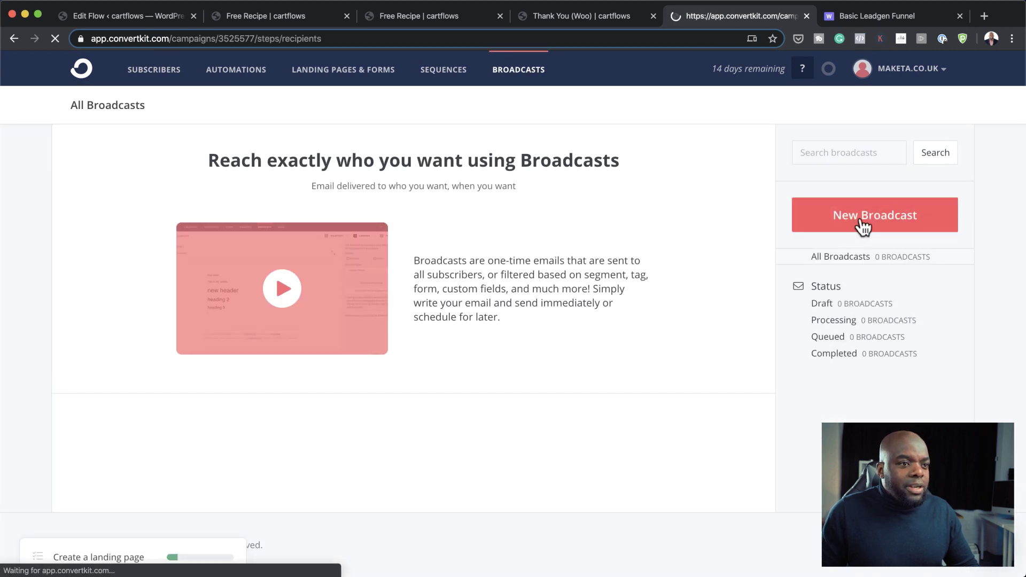
pyautogui.click(241, 301)
pyautogui.click(174, 305)
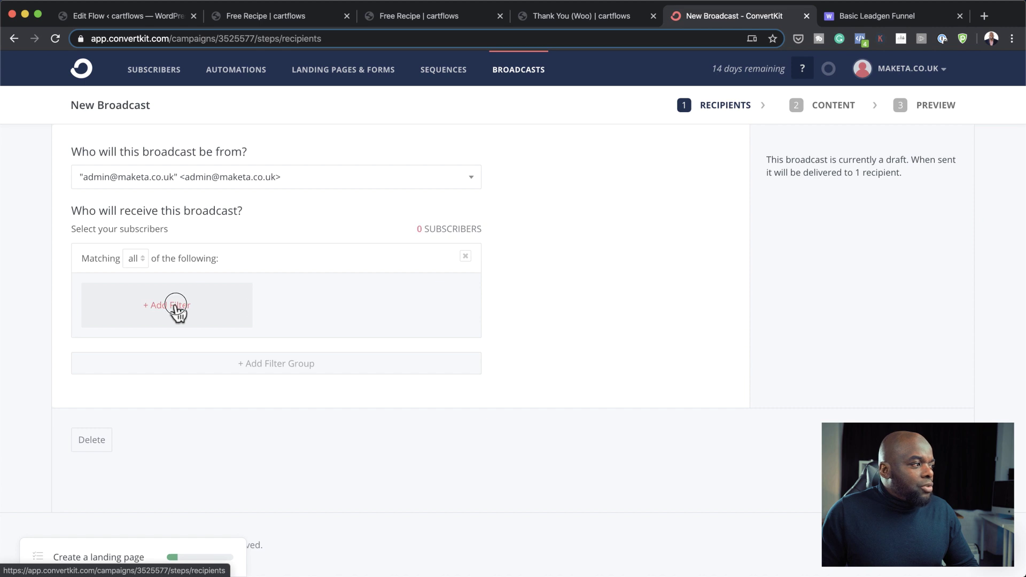
pyautogui.click(146, 335)
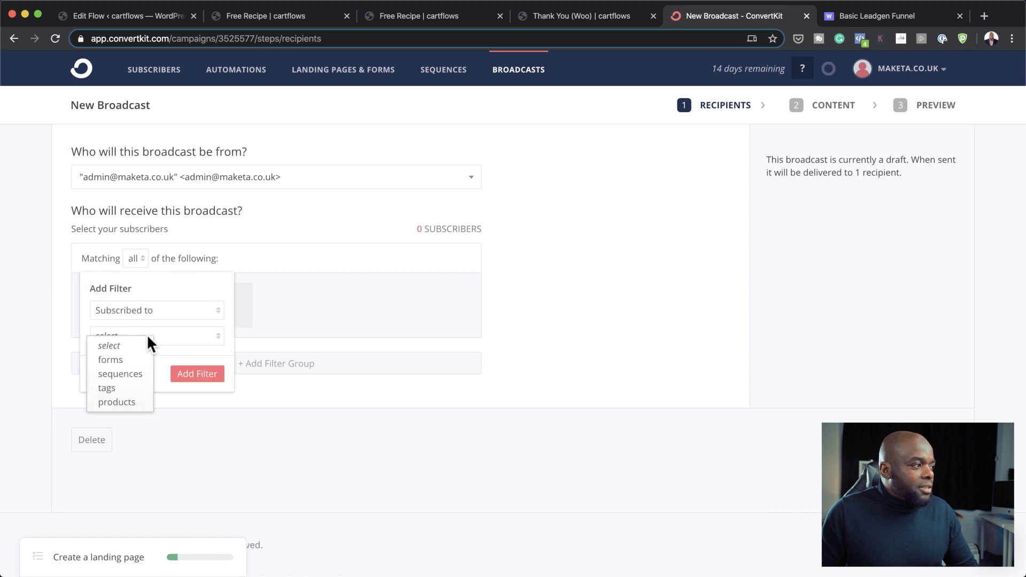
pyautogui.click(129, 401)
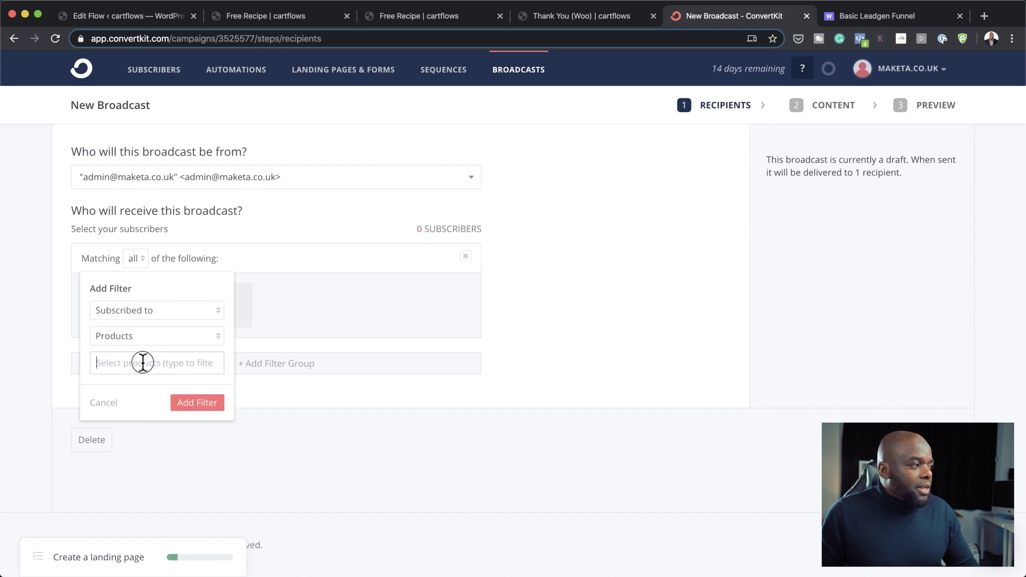
pyautogui.click(143, 363)
pyautogui.click(136, 388)
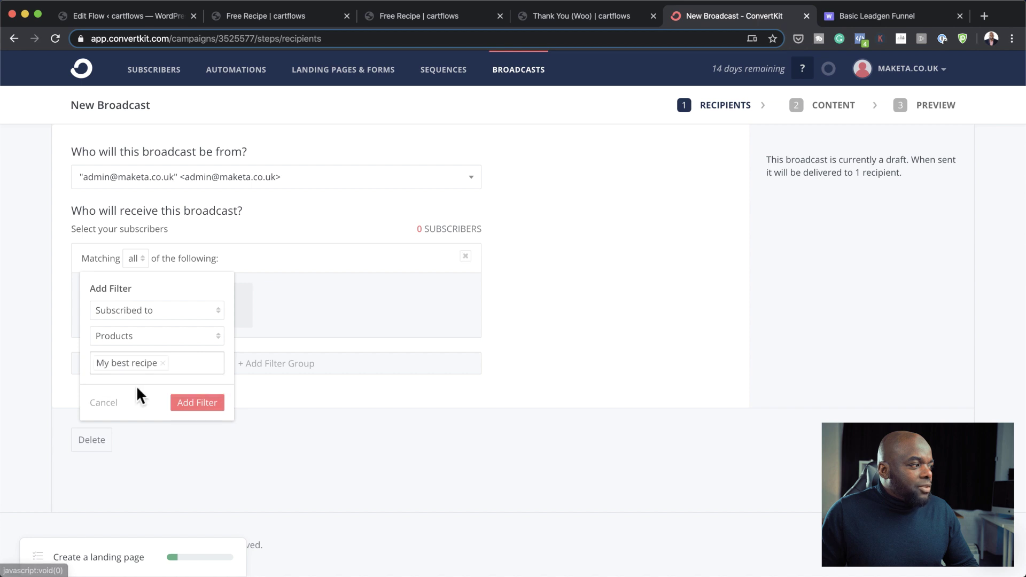
pyautogui.click(203, 406)
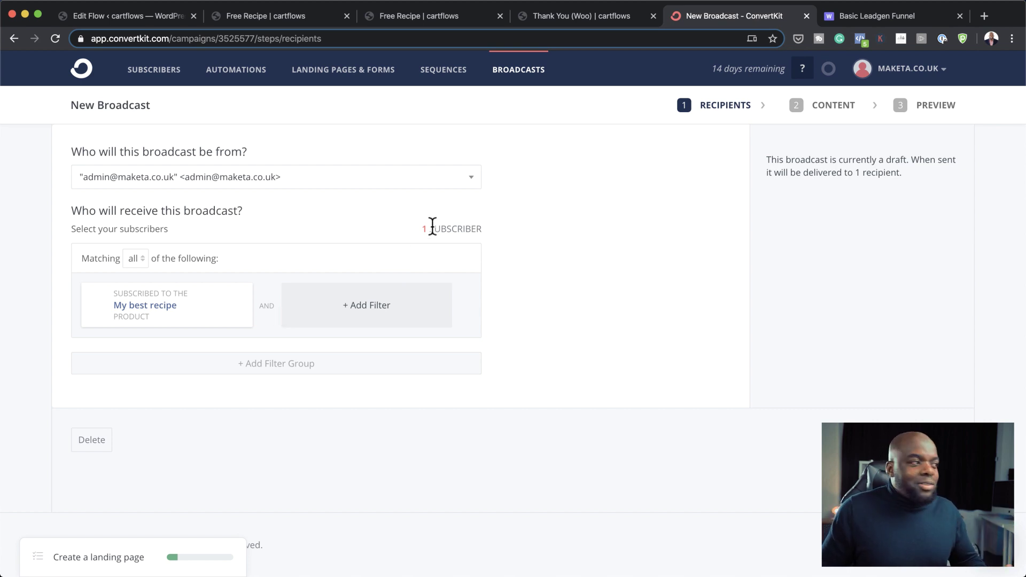
pyautogui.click(924, 440)
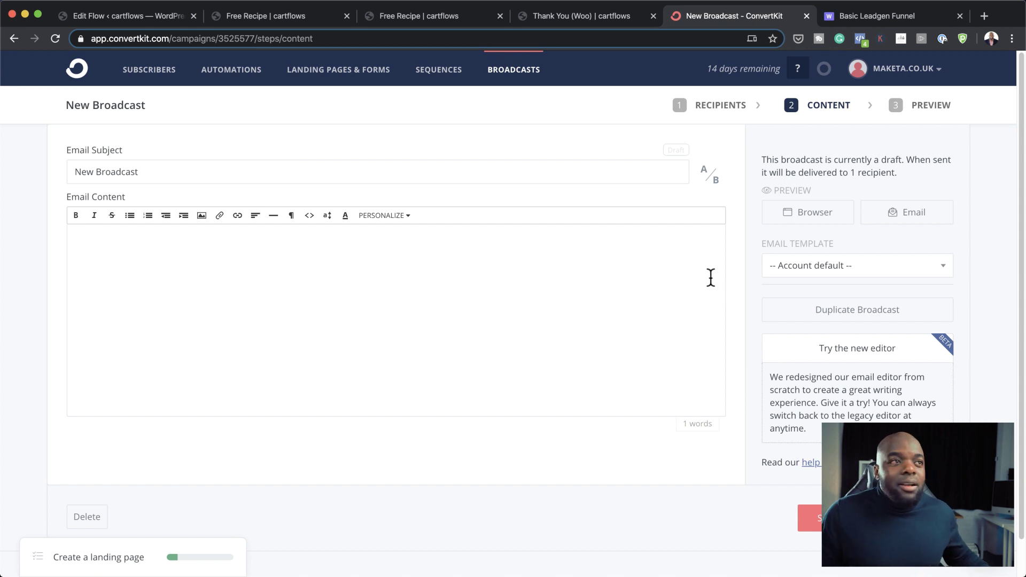
# Step: Switch to the Basic Leadgen Funnel diagram tab in Whimsical
pyautogui.click(906, 19)
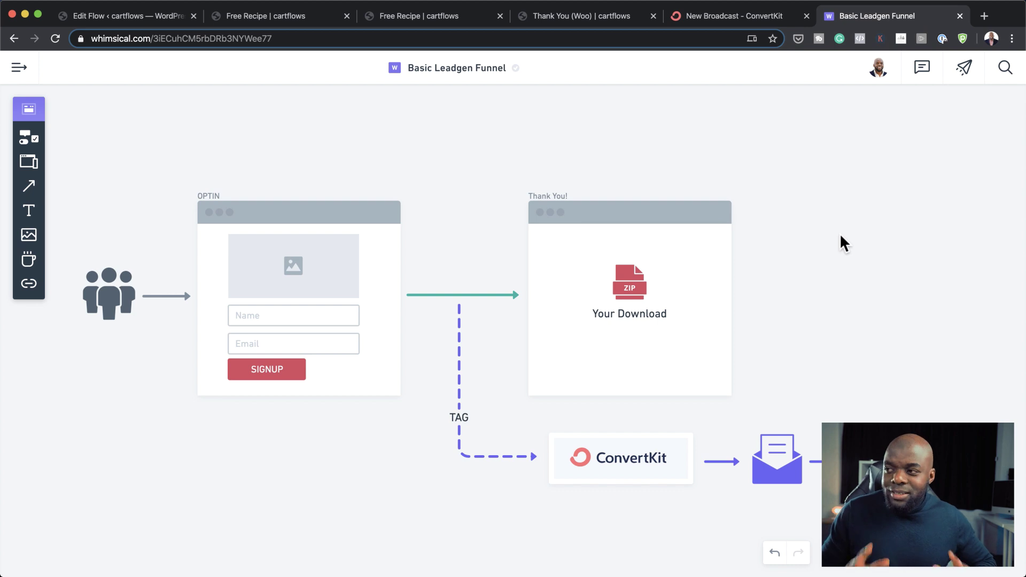